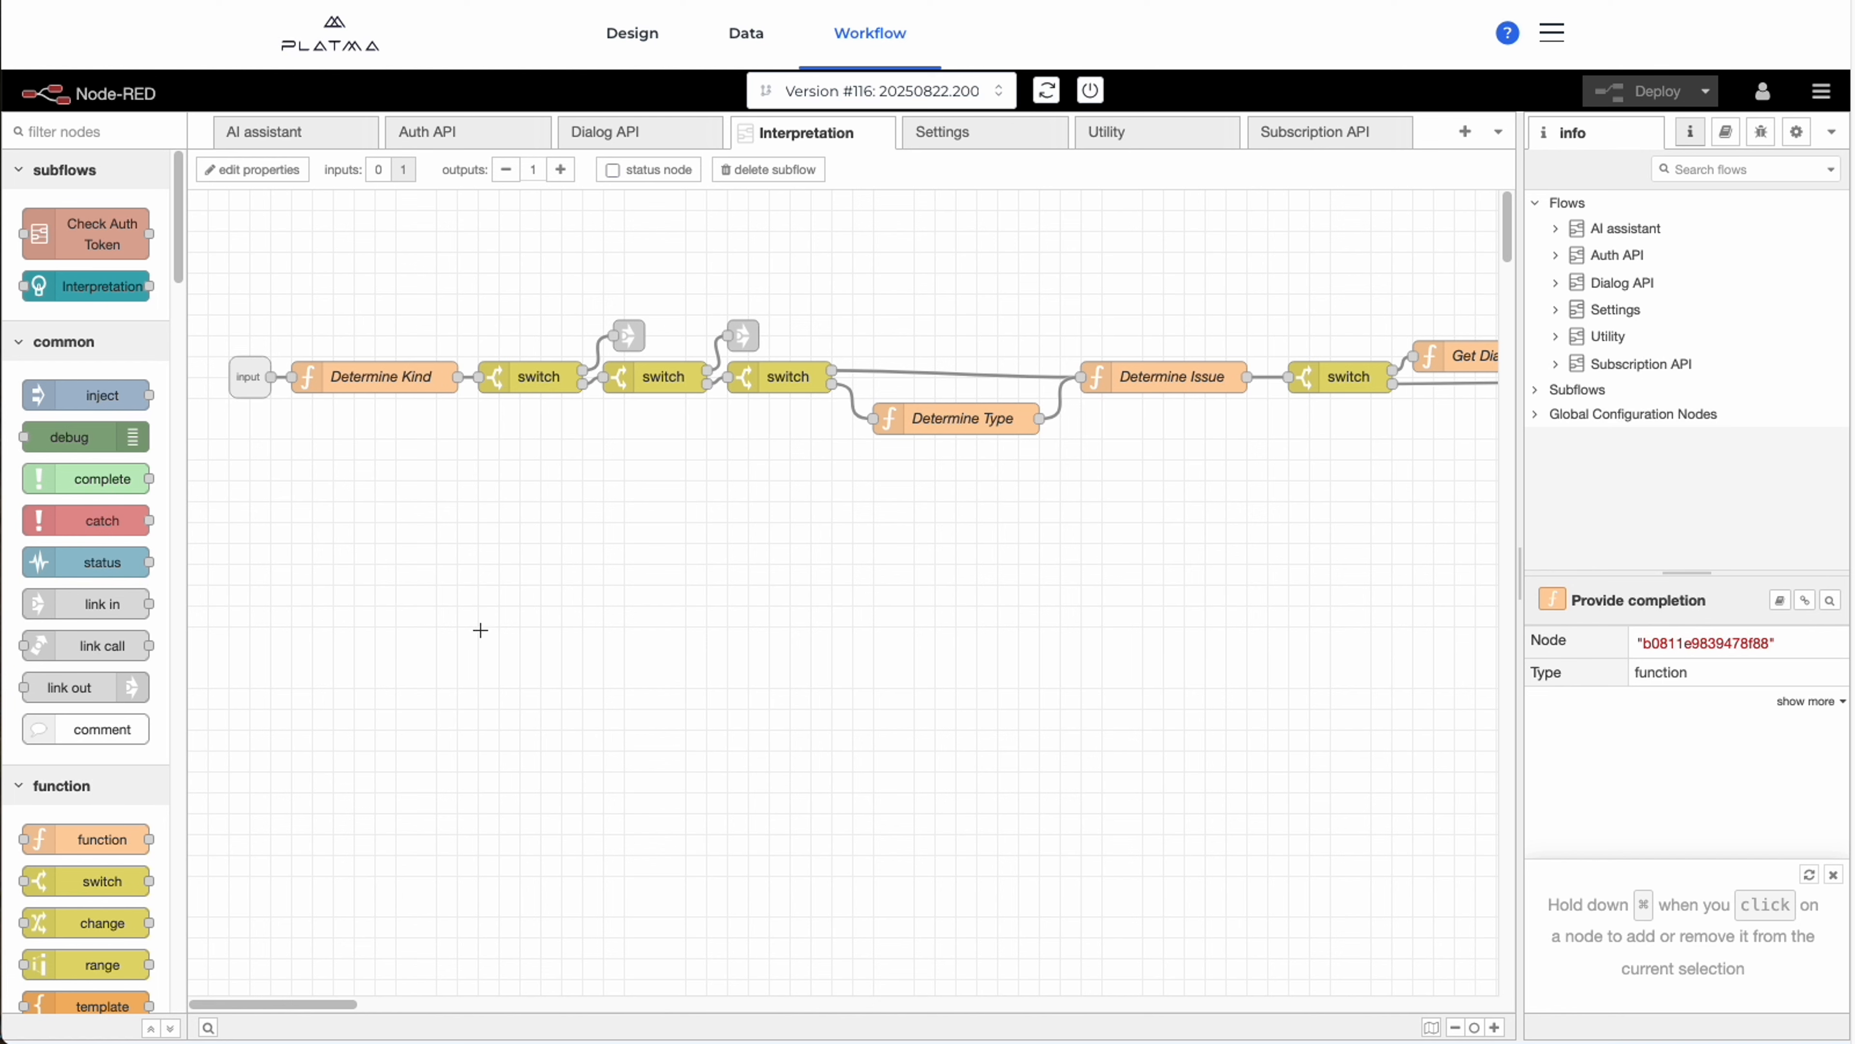
Open the Determine Kind function node and examine its predict call with the "Message classifier" and thread_id arguments.
{"action": "double_click", "coordinate": [374, 374]}
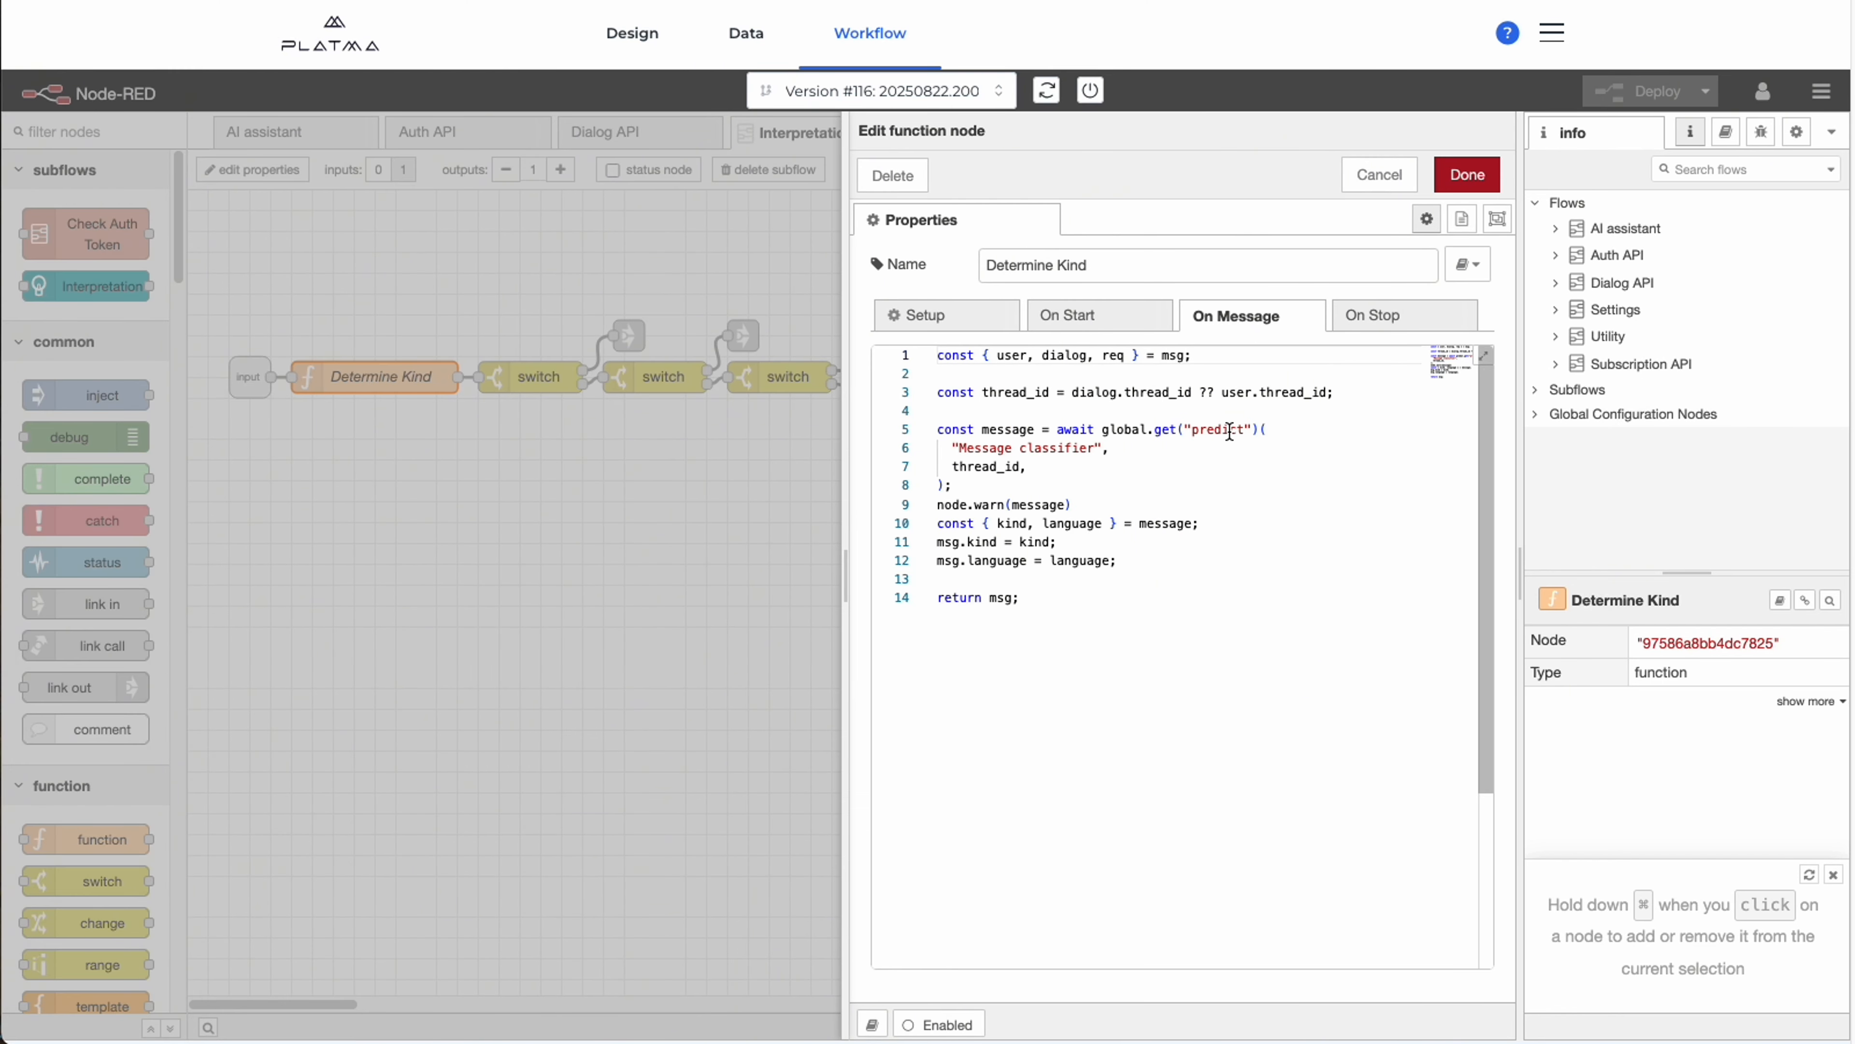
{"action": "left_click", "coordinate": [1253, 431]}
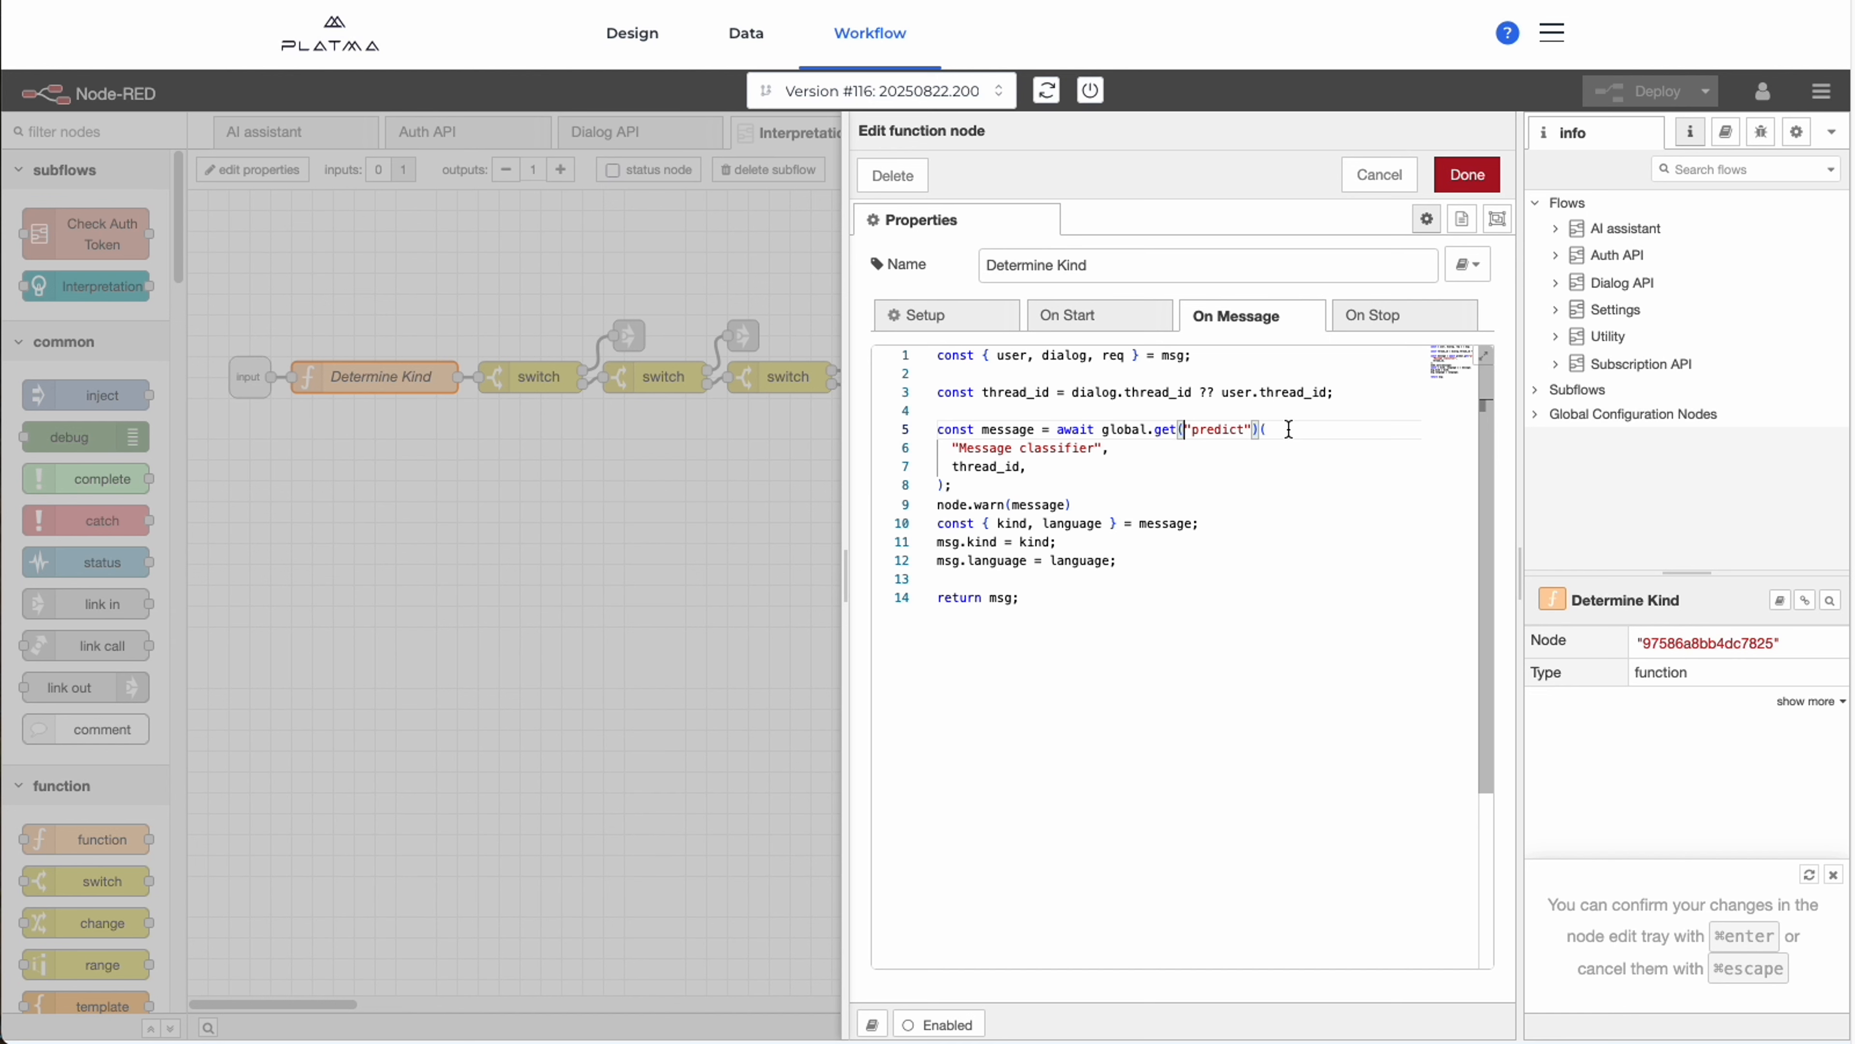
{"action": "left_click", "coordinate": [1154, 453]}
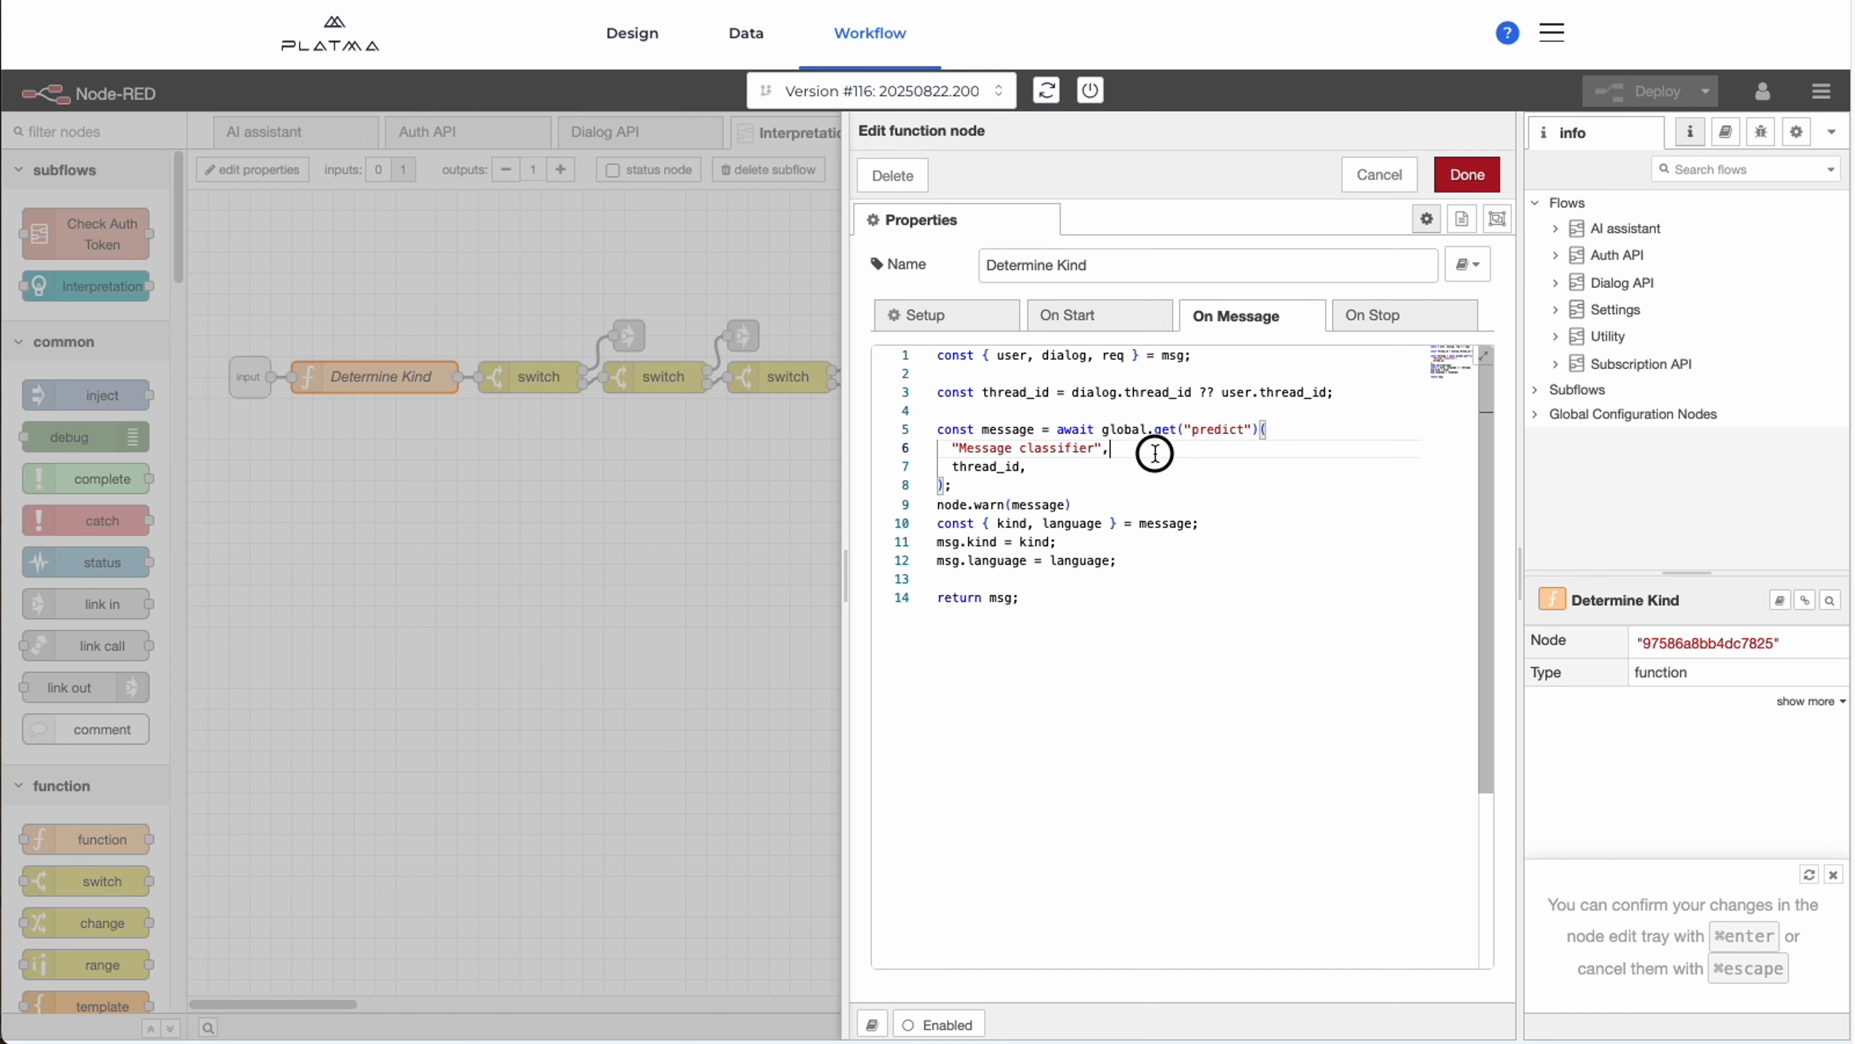
{"action": "left_click", "coordinate": [976, 468]}
{"action": "left_click", "coordinate": [1140, 523]}
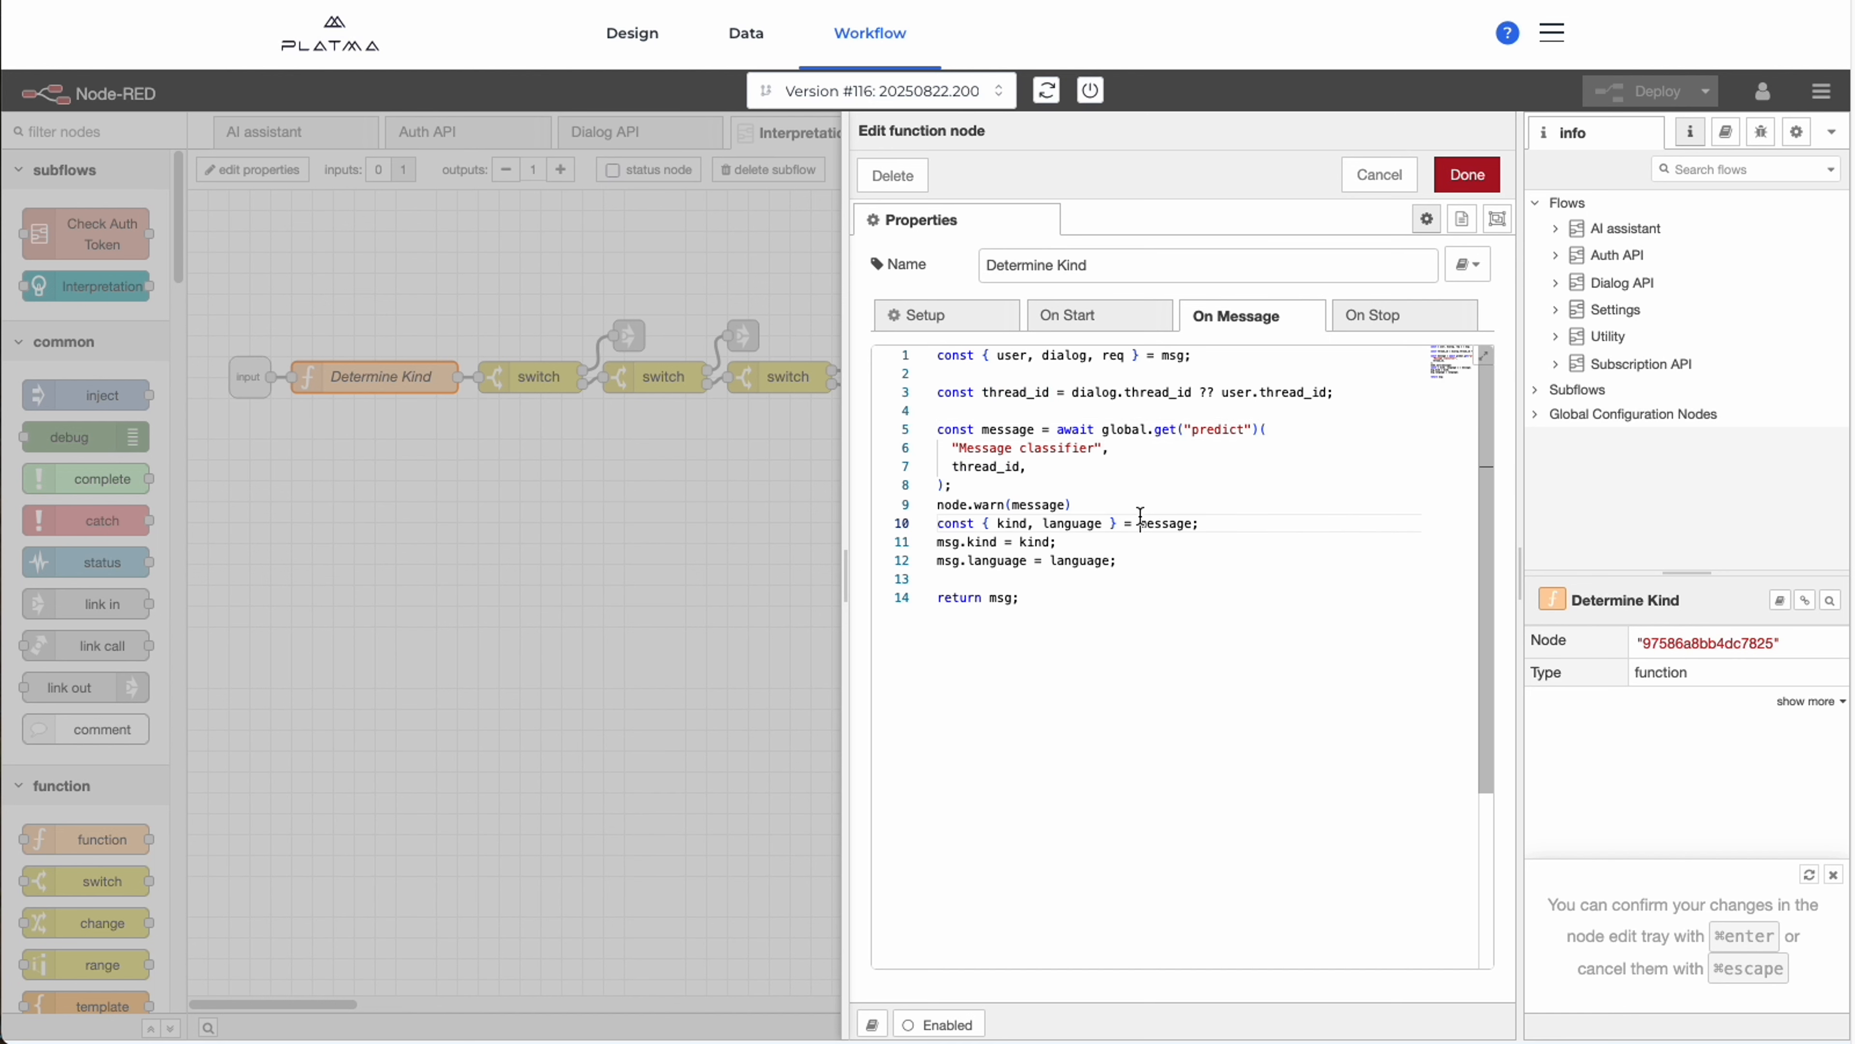
{"action": "left_click", "coordinate": [989, 470]}
{"action": "left_click_drag", "start_coordinate": [959, 448], "coordinate": [1096, 447]}
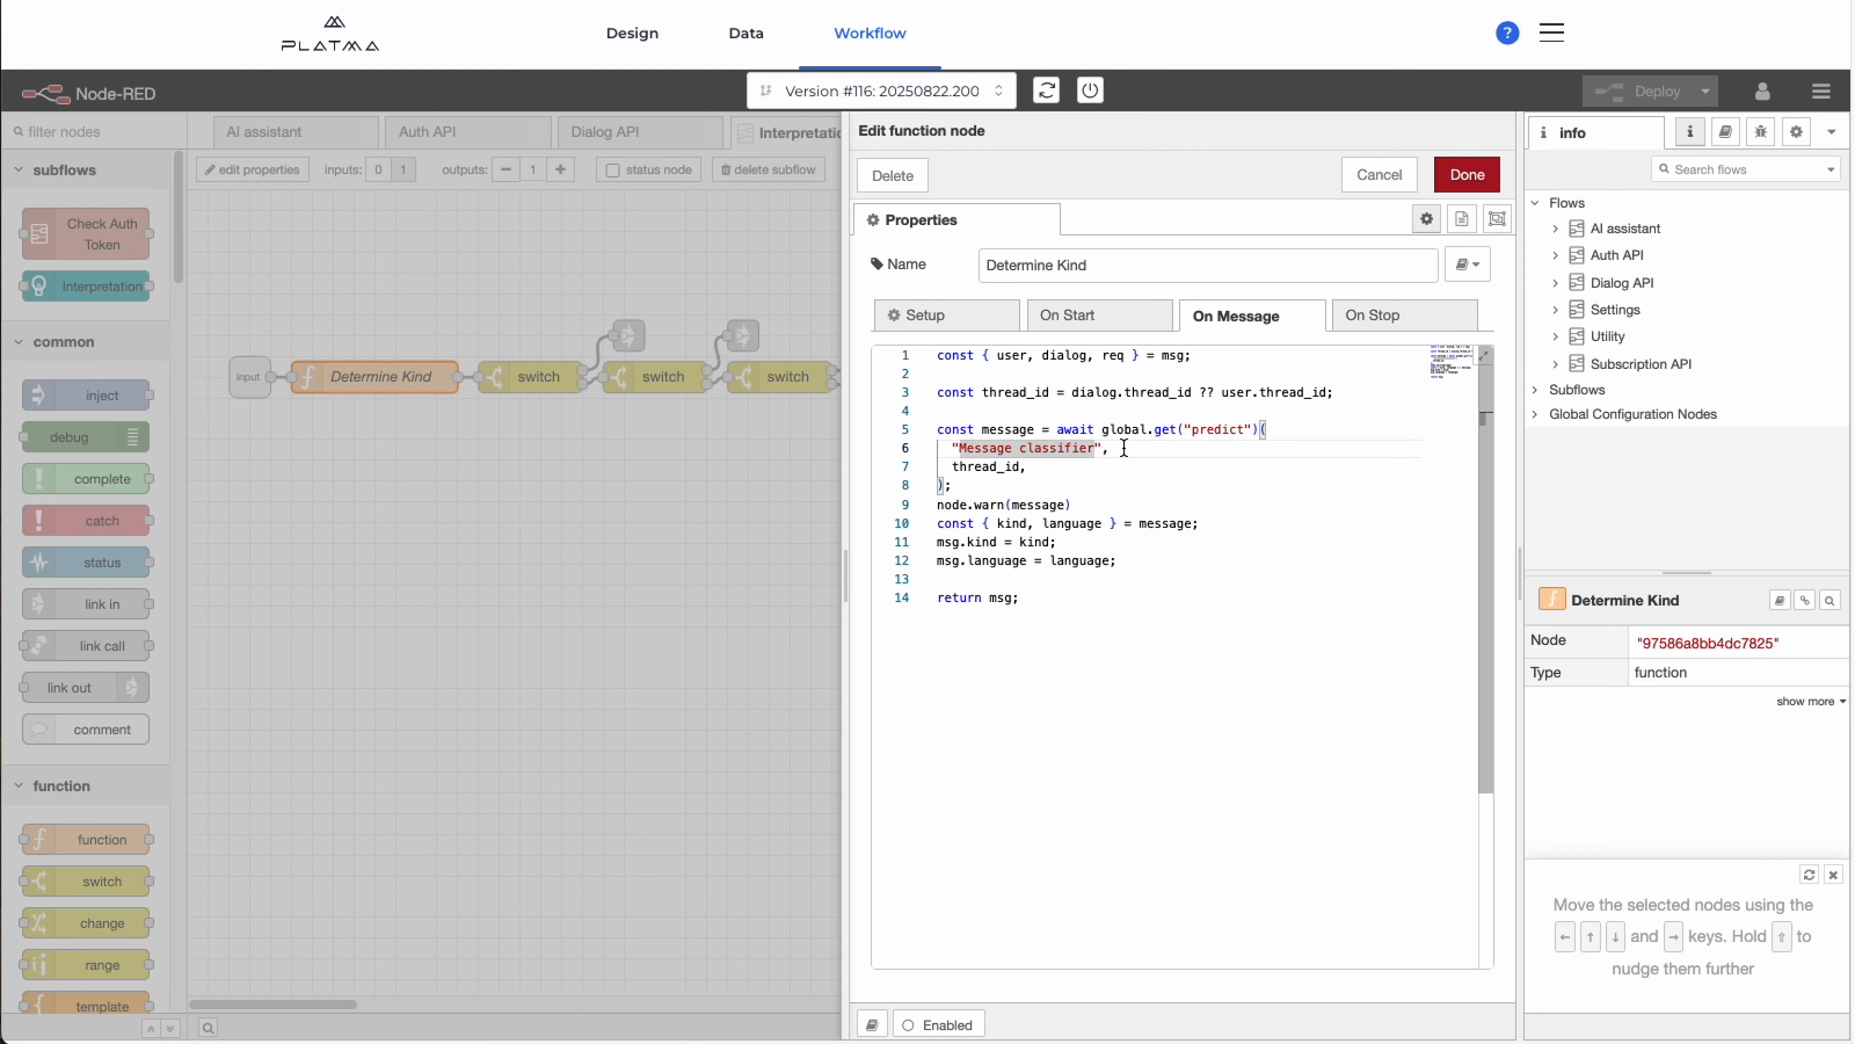
{"action": "left_click", "coordinate": [1102, 448]}
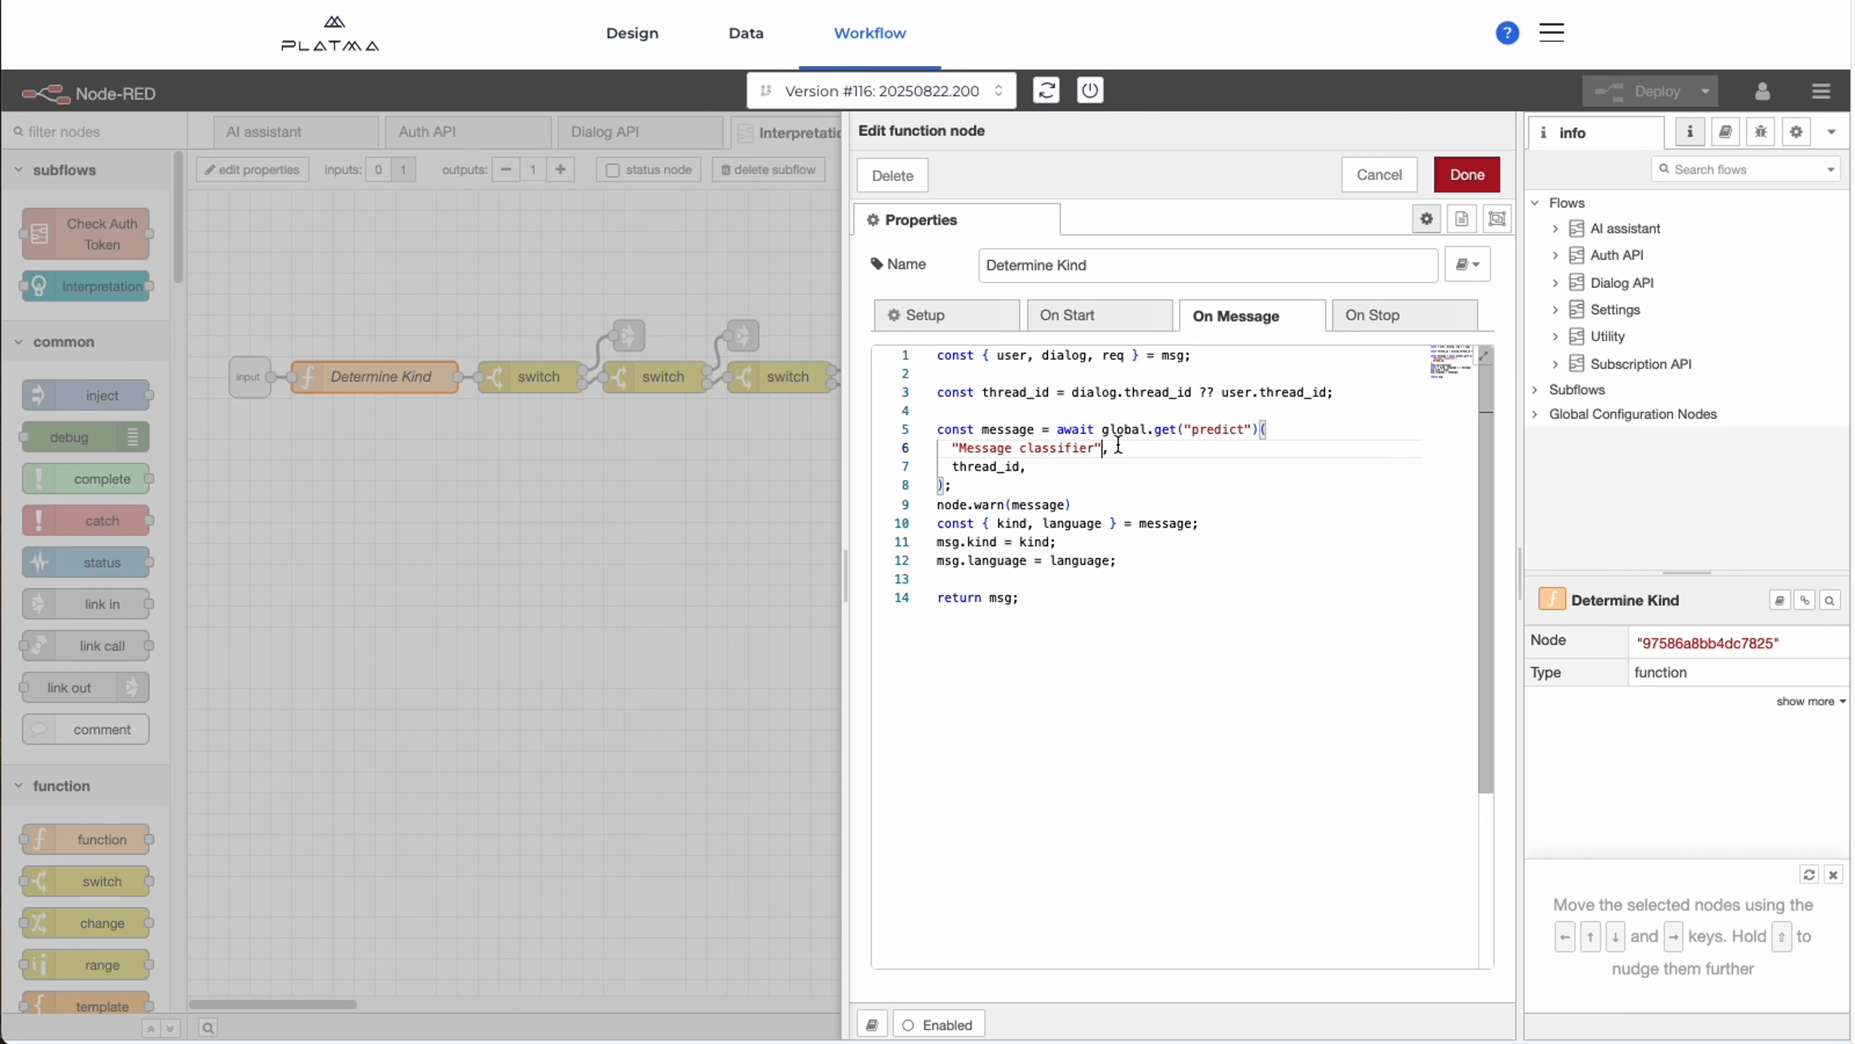
{"action": "left_click", "coordinate": [1081, 437]}
{"action": "left_click", "coordinate": [1079, 451]}
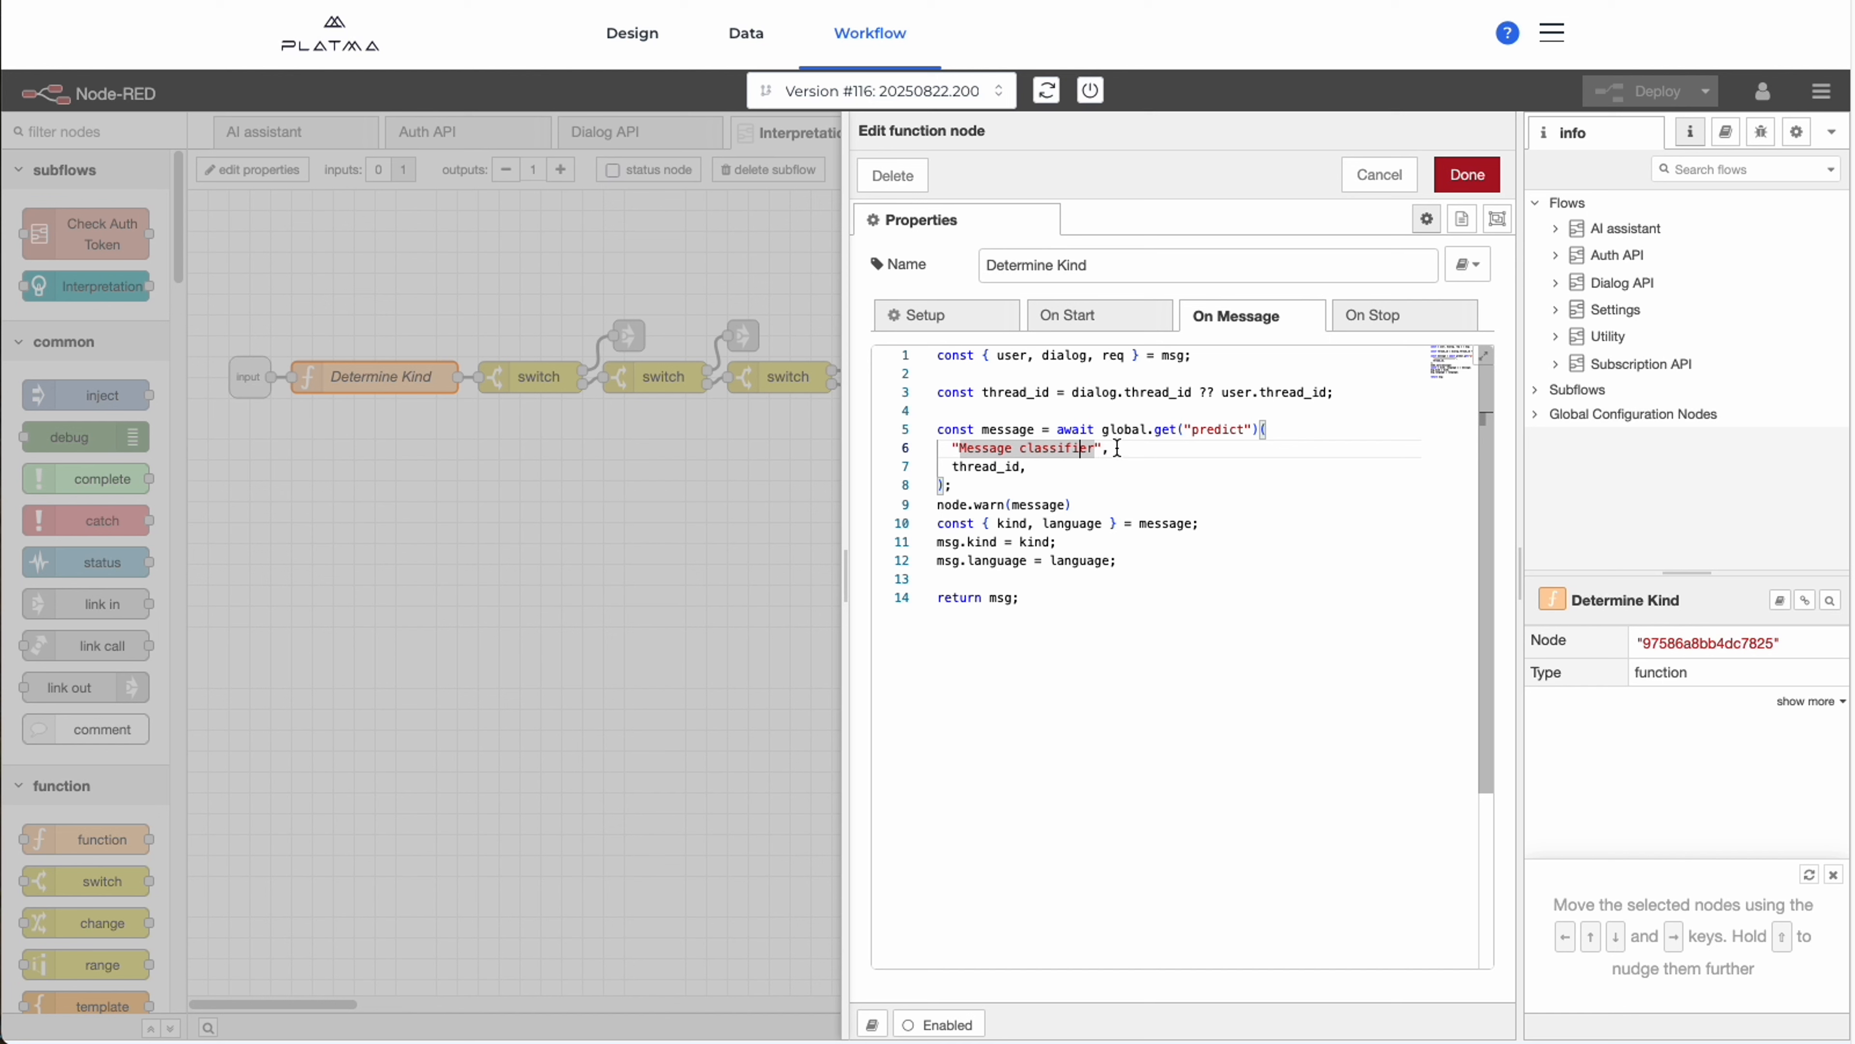
Examine how Determine Kind extracts kind and language from the message result, then close the node.
{"action": "left_click", "coordinate": [999, 429]}
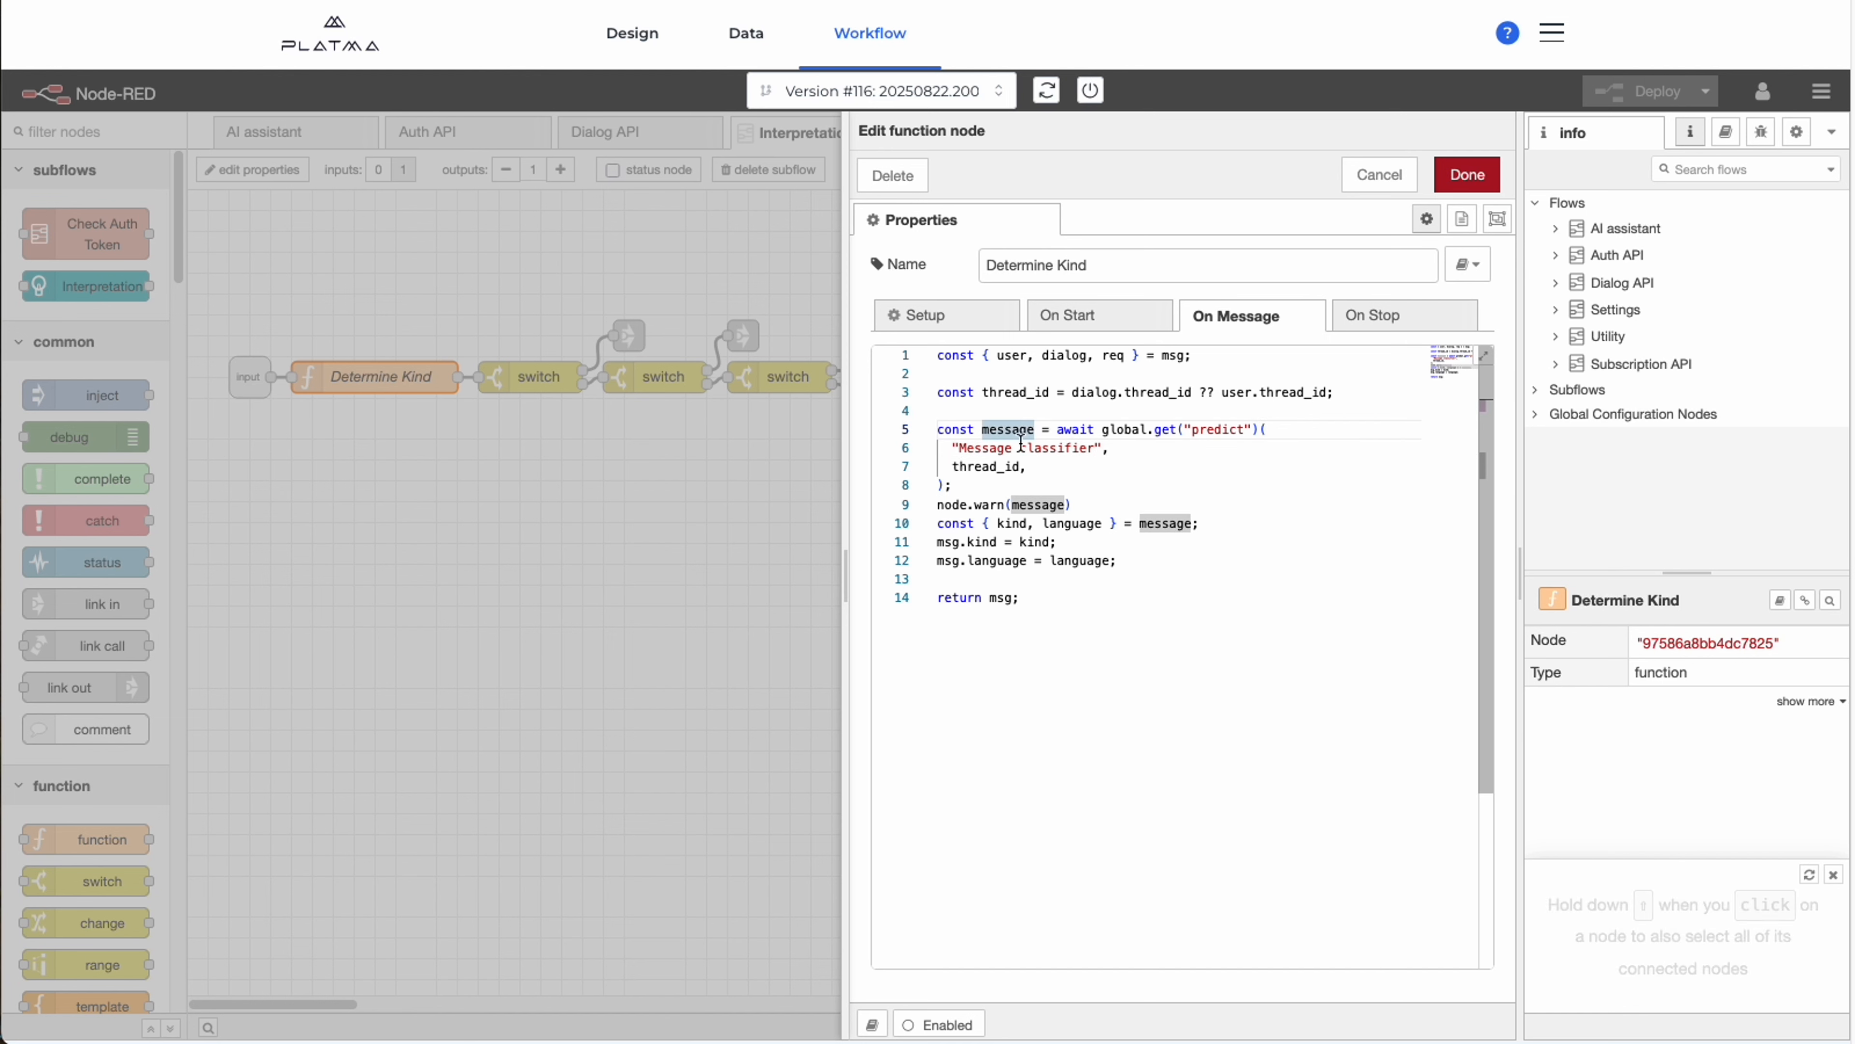
{"action": "left_click", "coordinate": [1111, 480]}
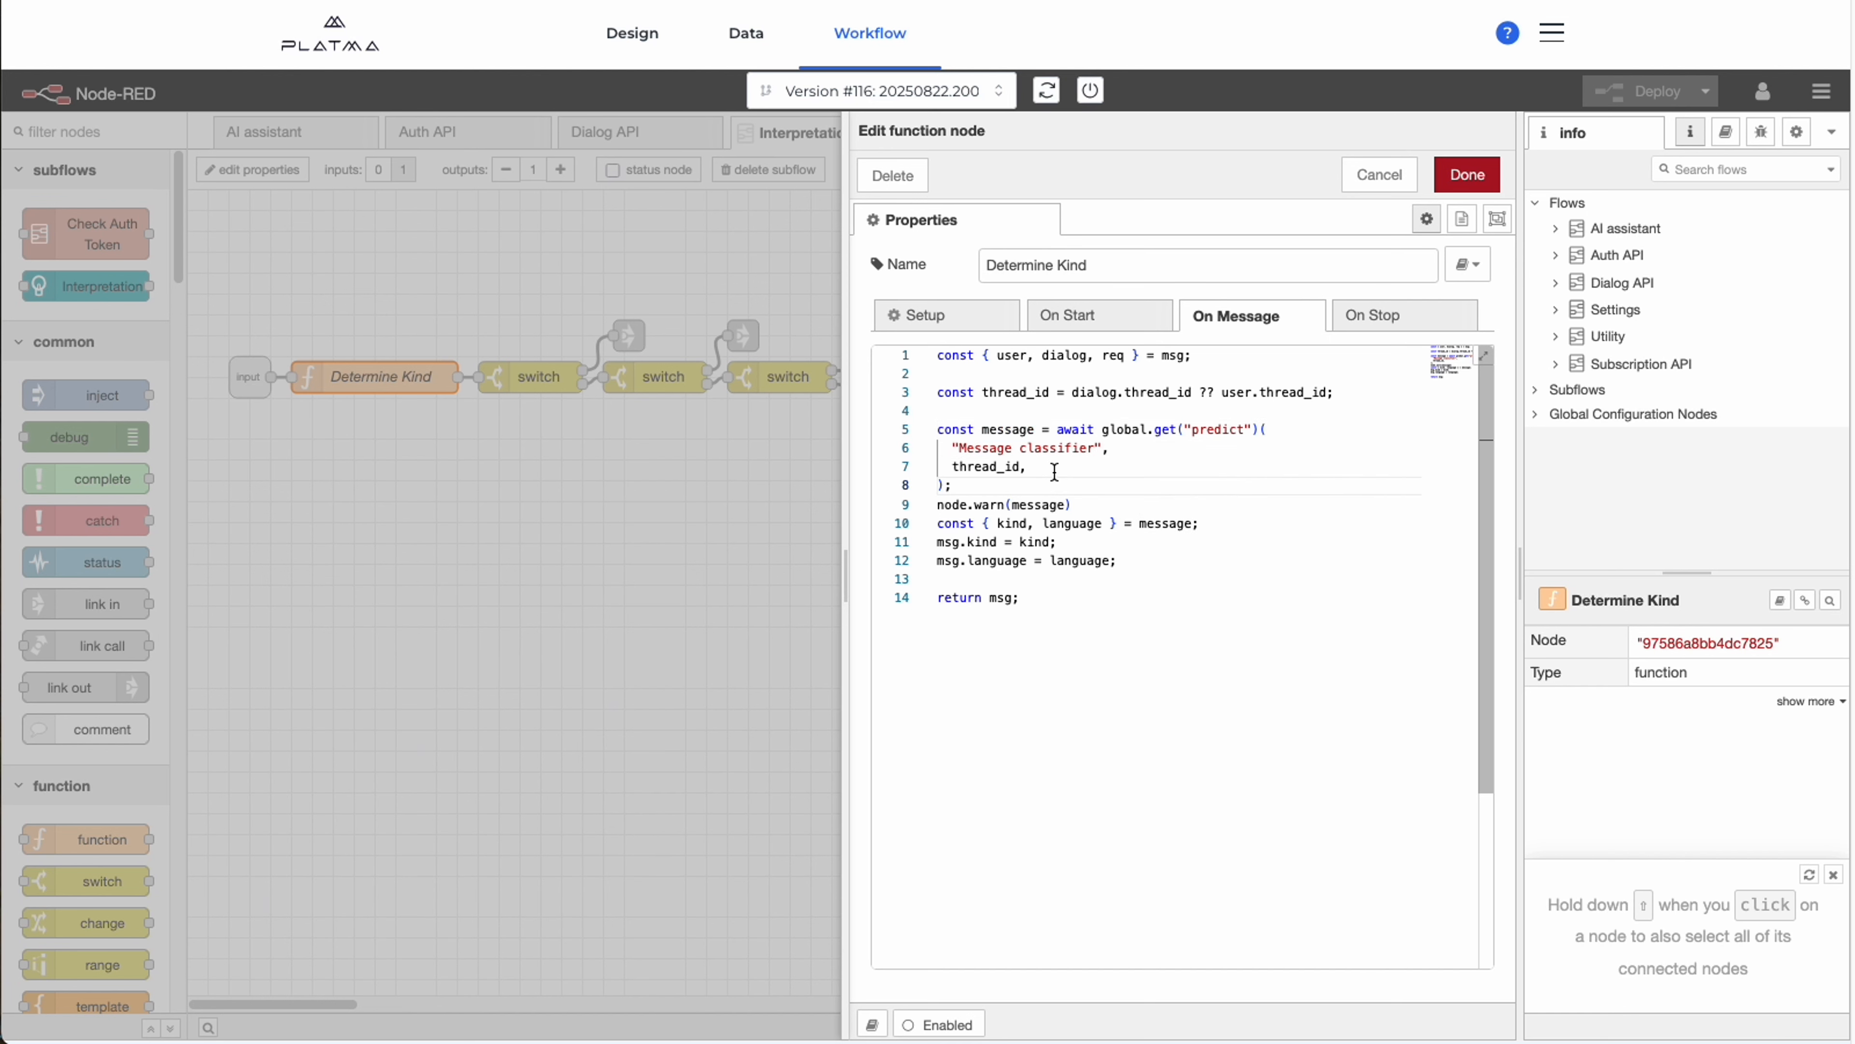
{"action": "left_click", "coordinate": [1163, 521]}
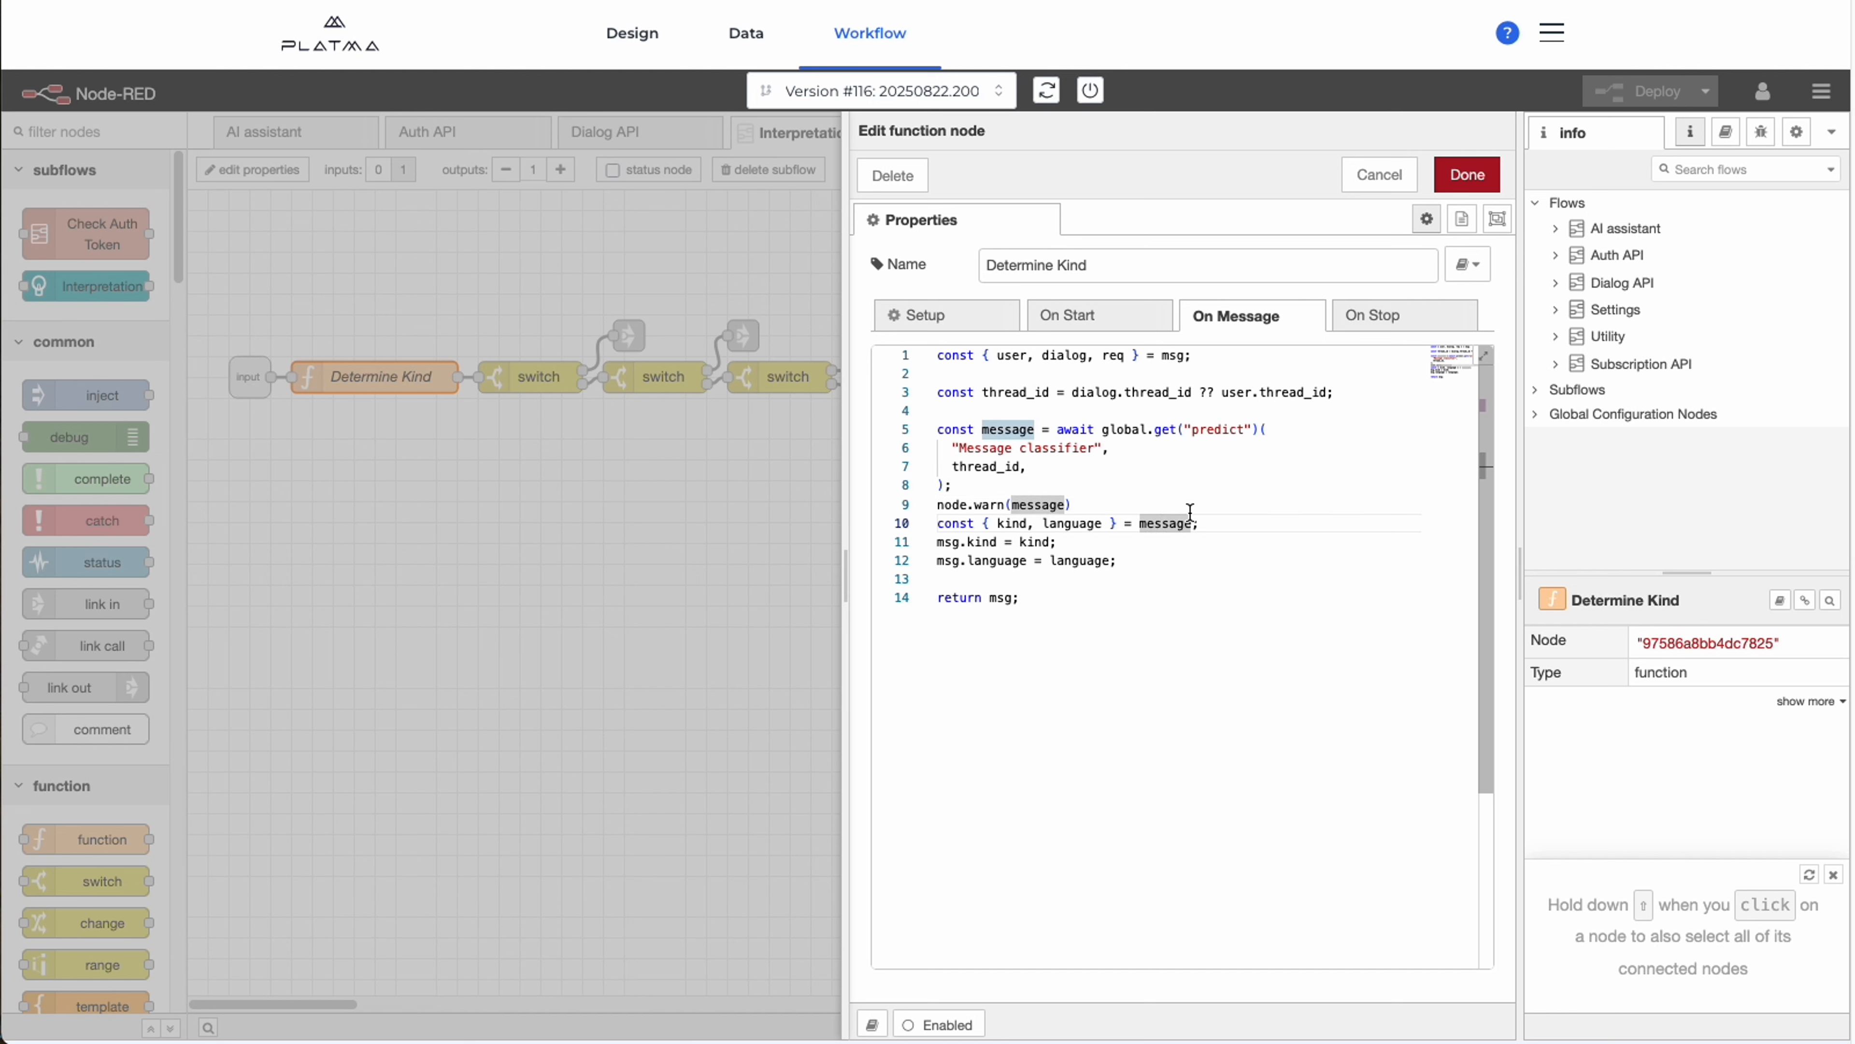
{"action": "left_click", "coordinate": [1304, 494]}
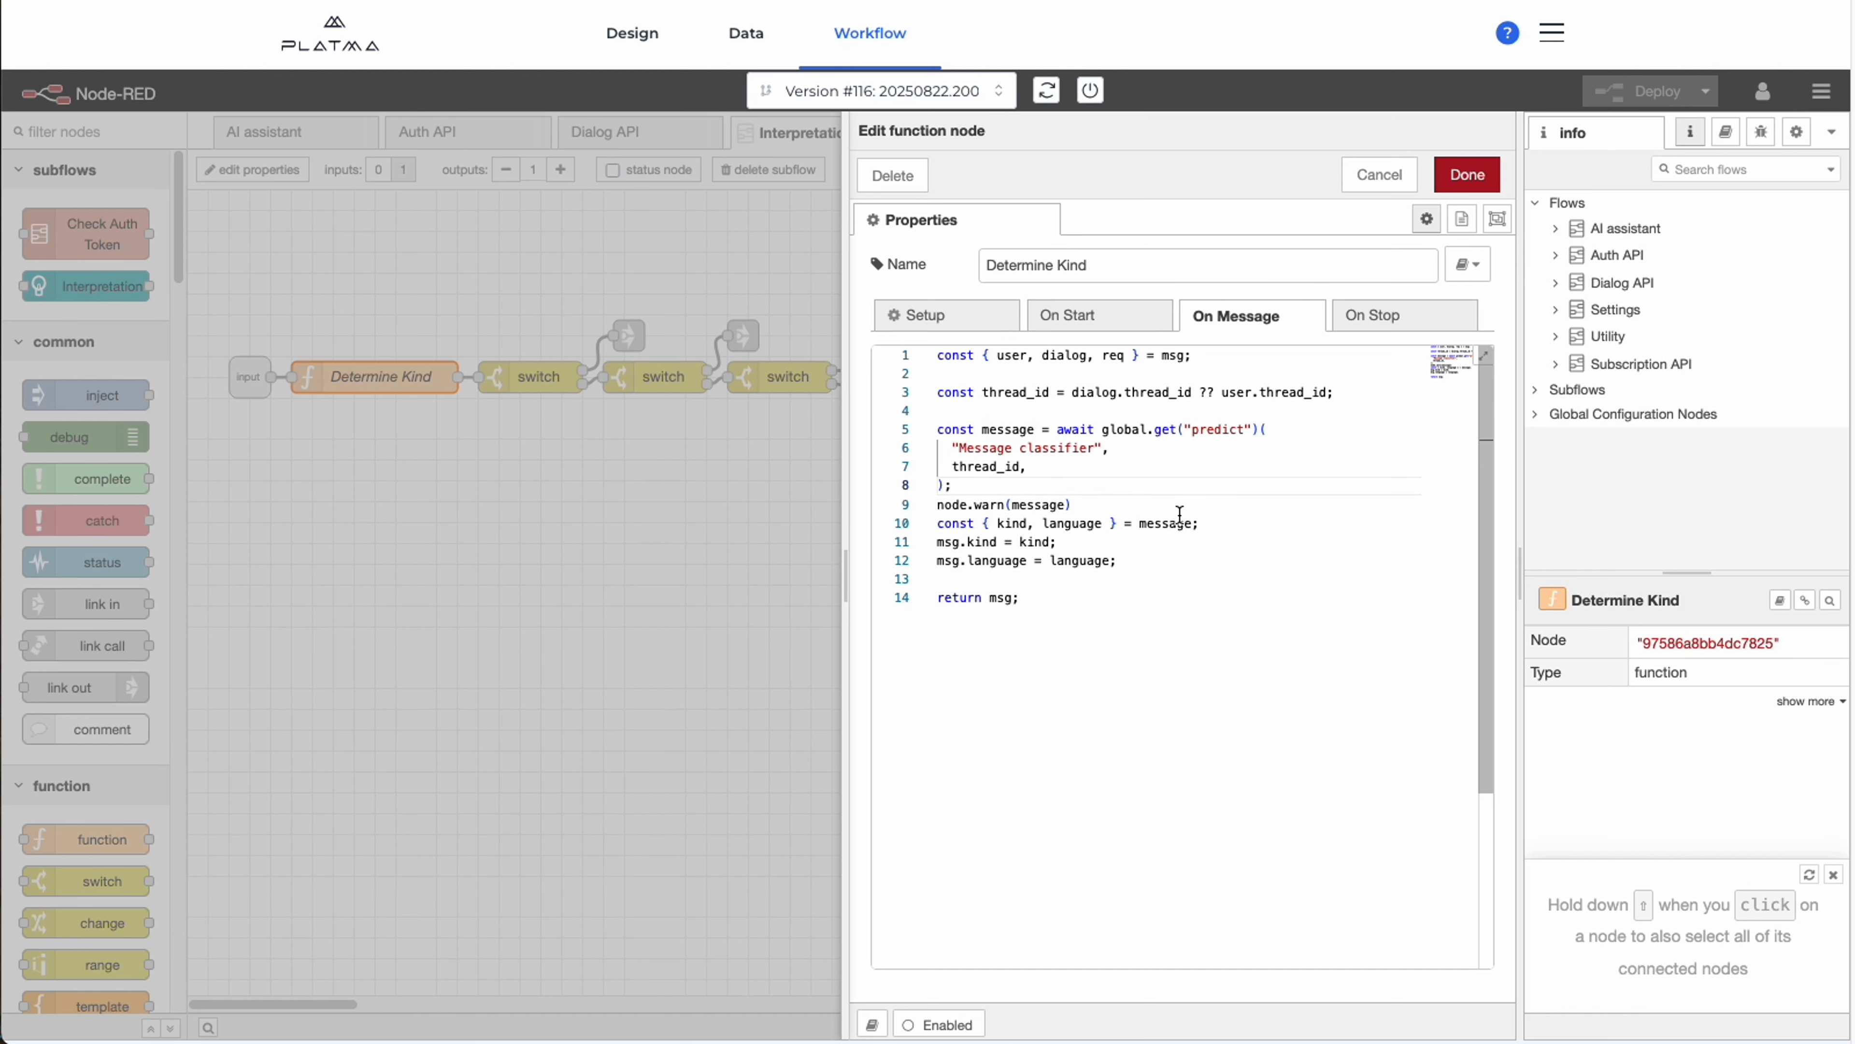
{"action": "left_click", "coordinate": [998, 525]}
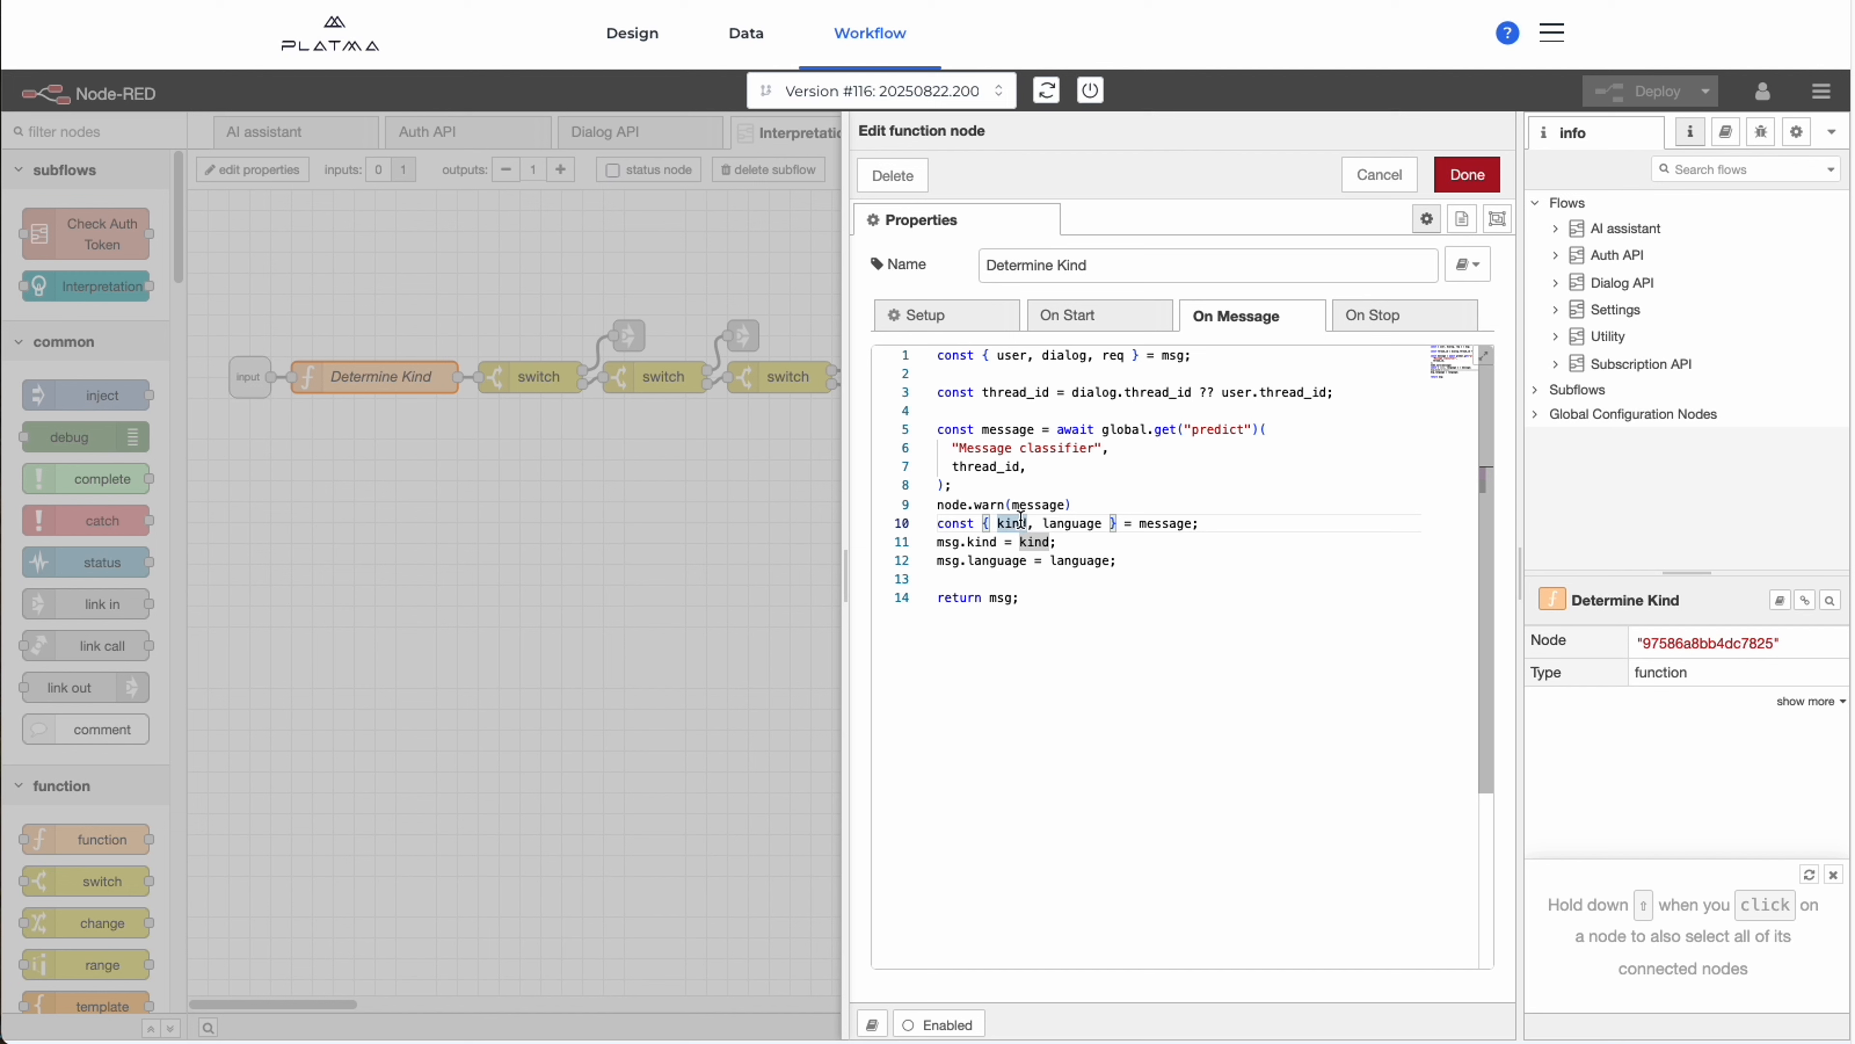
{"action": "left_click", "coordinate": [1067, 523]}
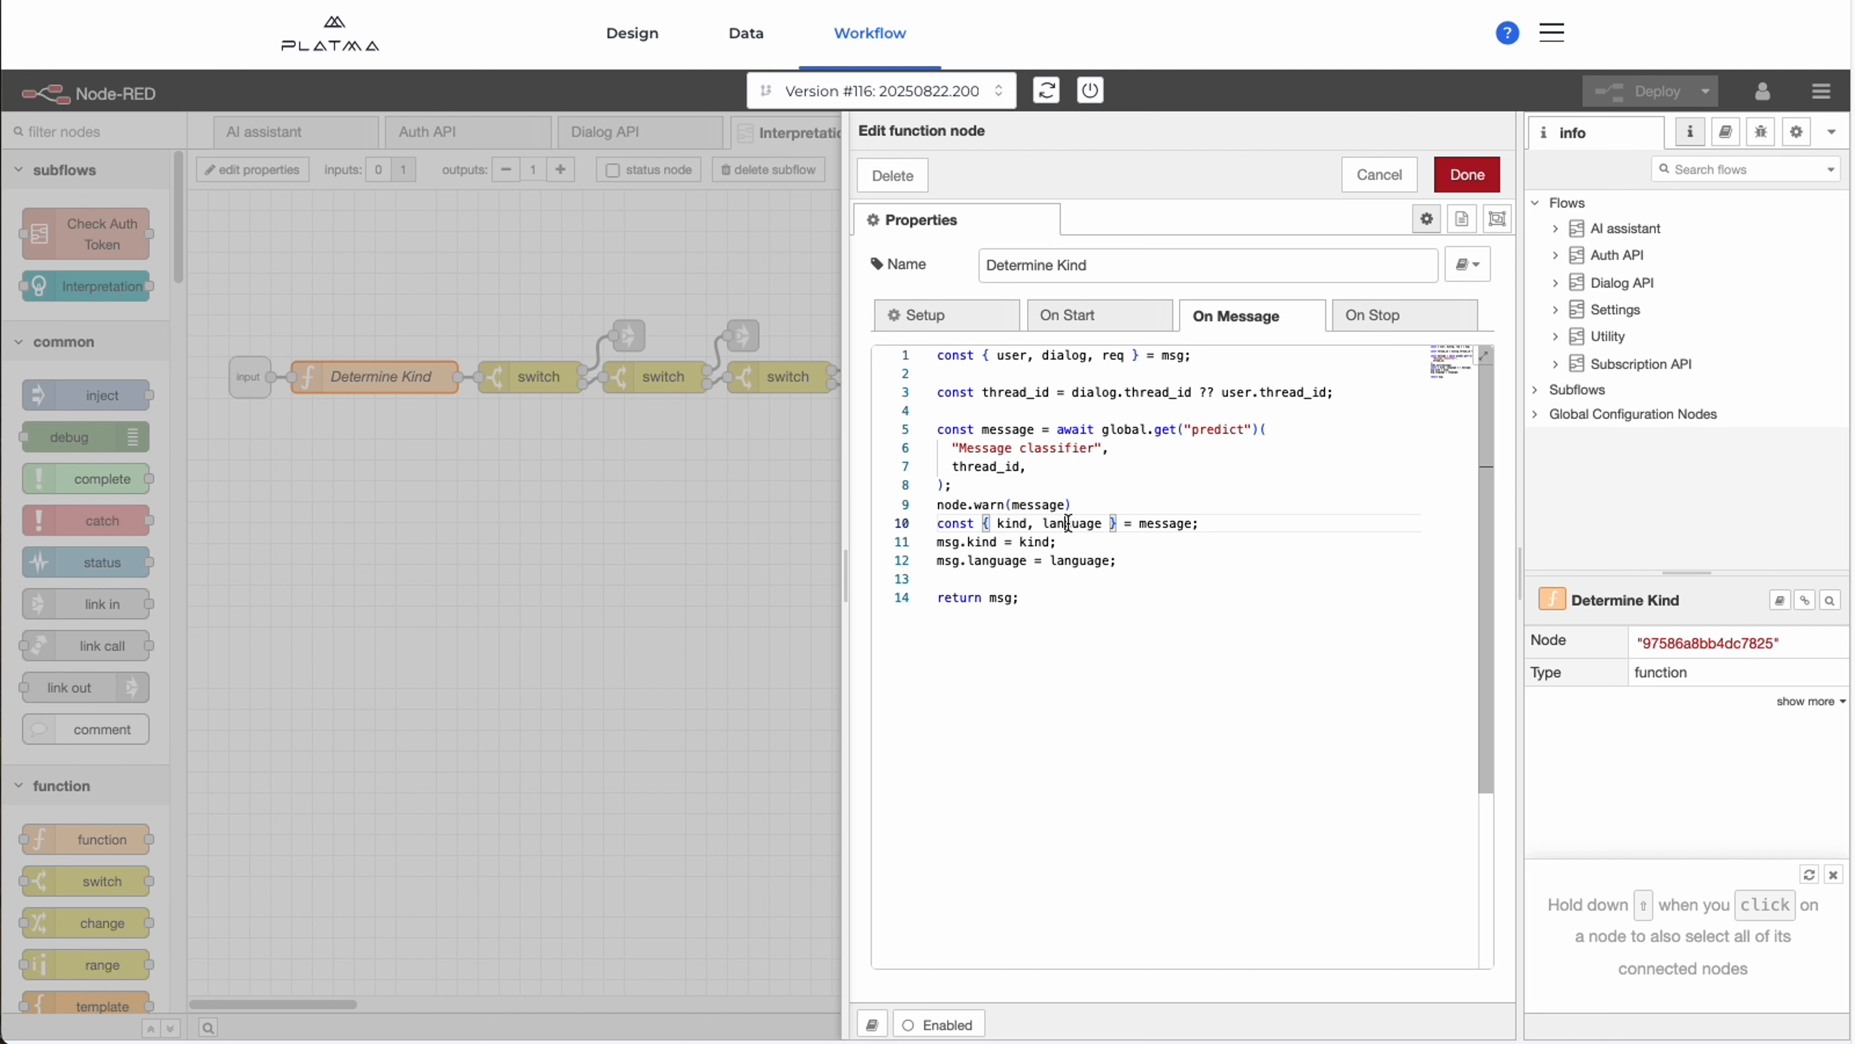
{"action": "left_click", "coordinate": [1220, 527]}
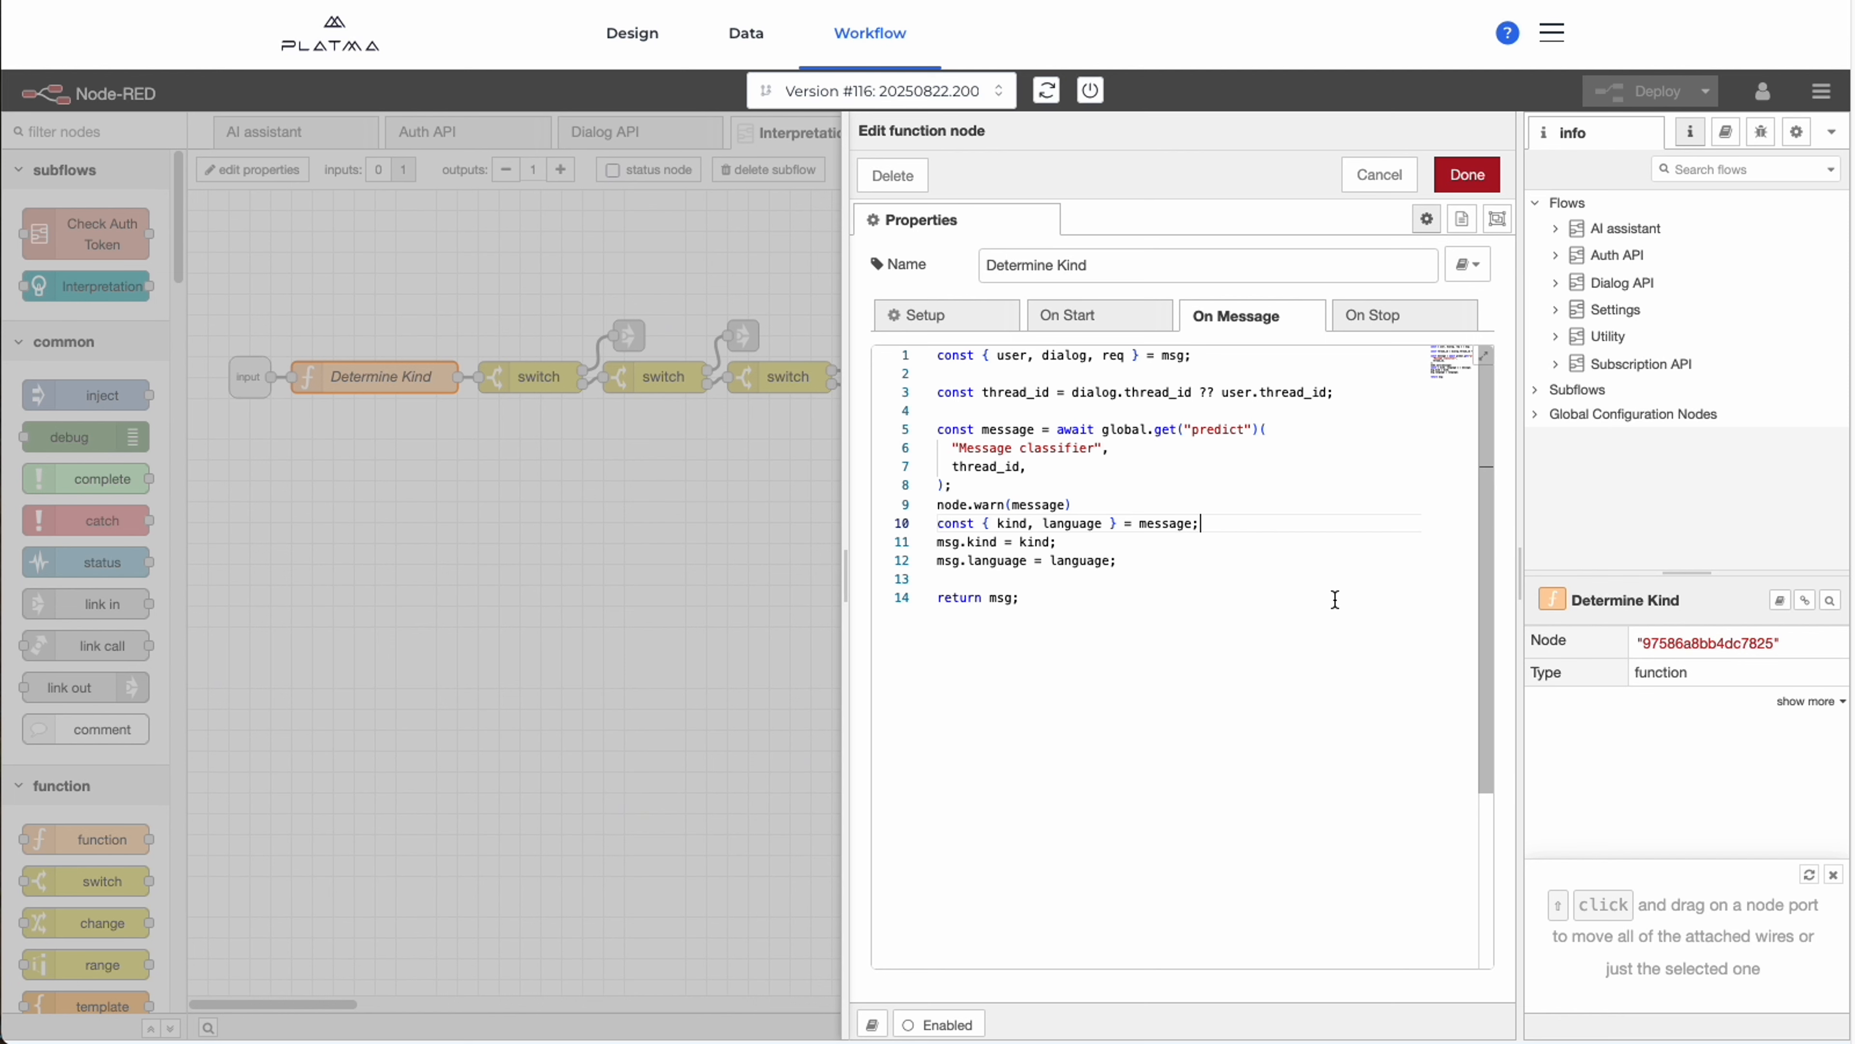
{"action": "double_click", "coordinate": [1011, 522]}
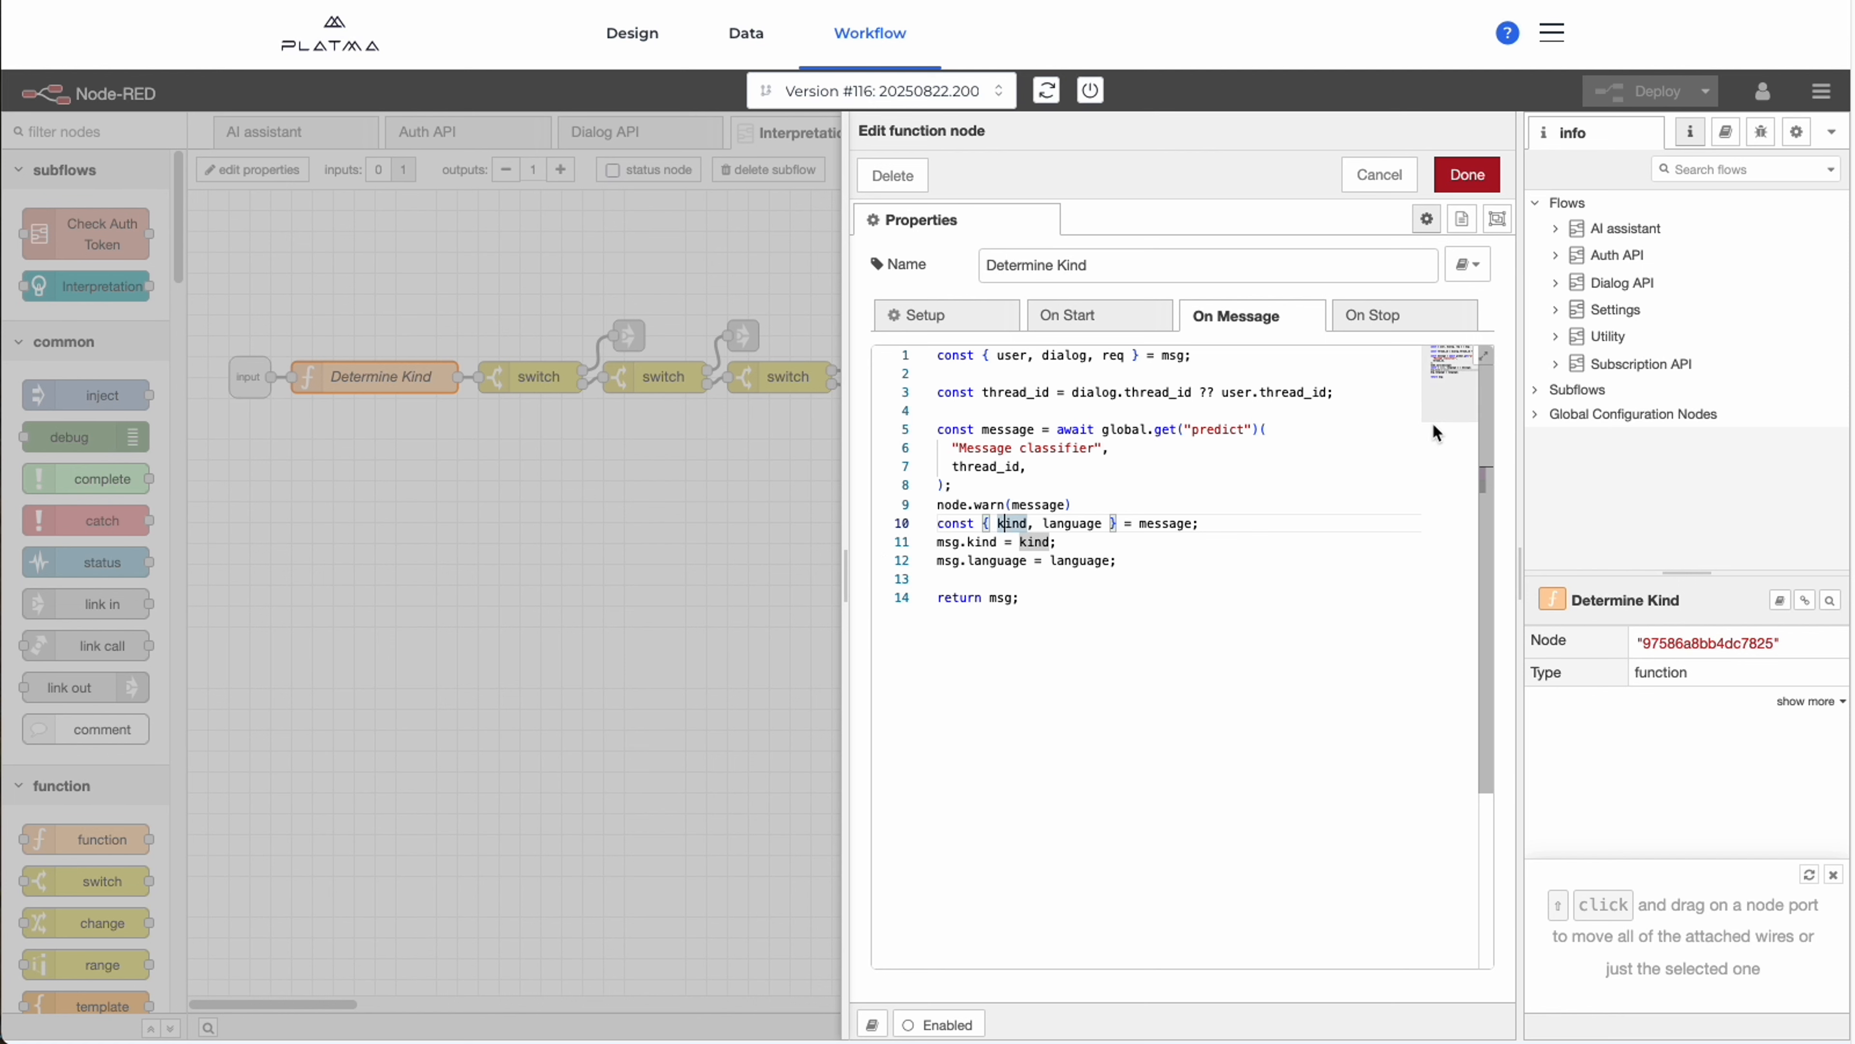
{"action": "left_click", "coordinate": [1464, 175]}
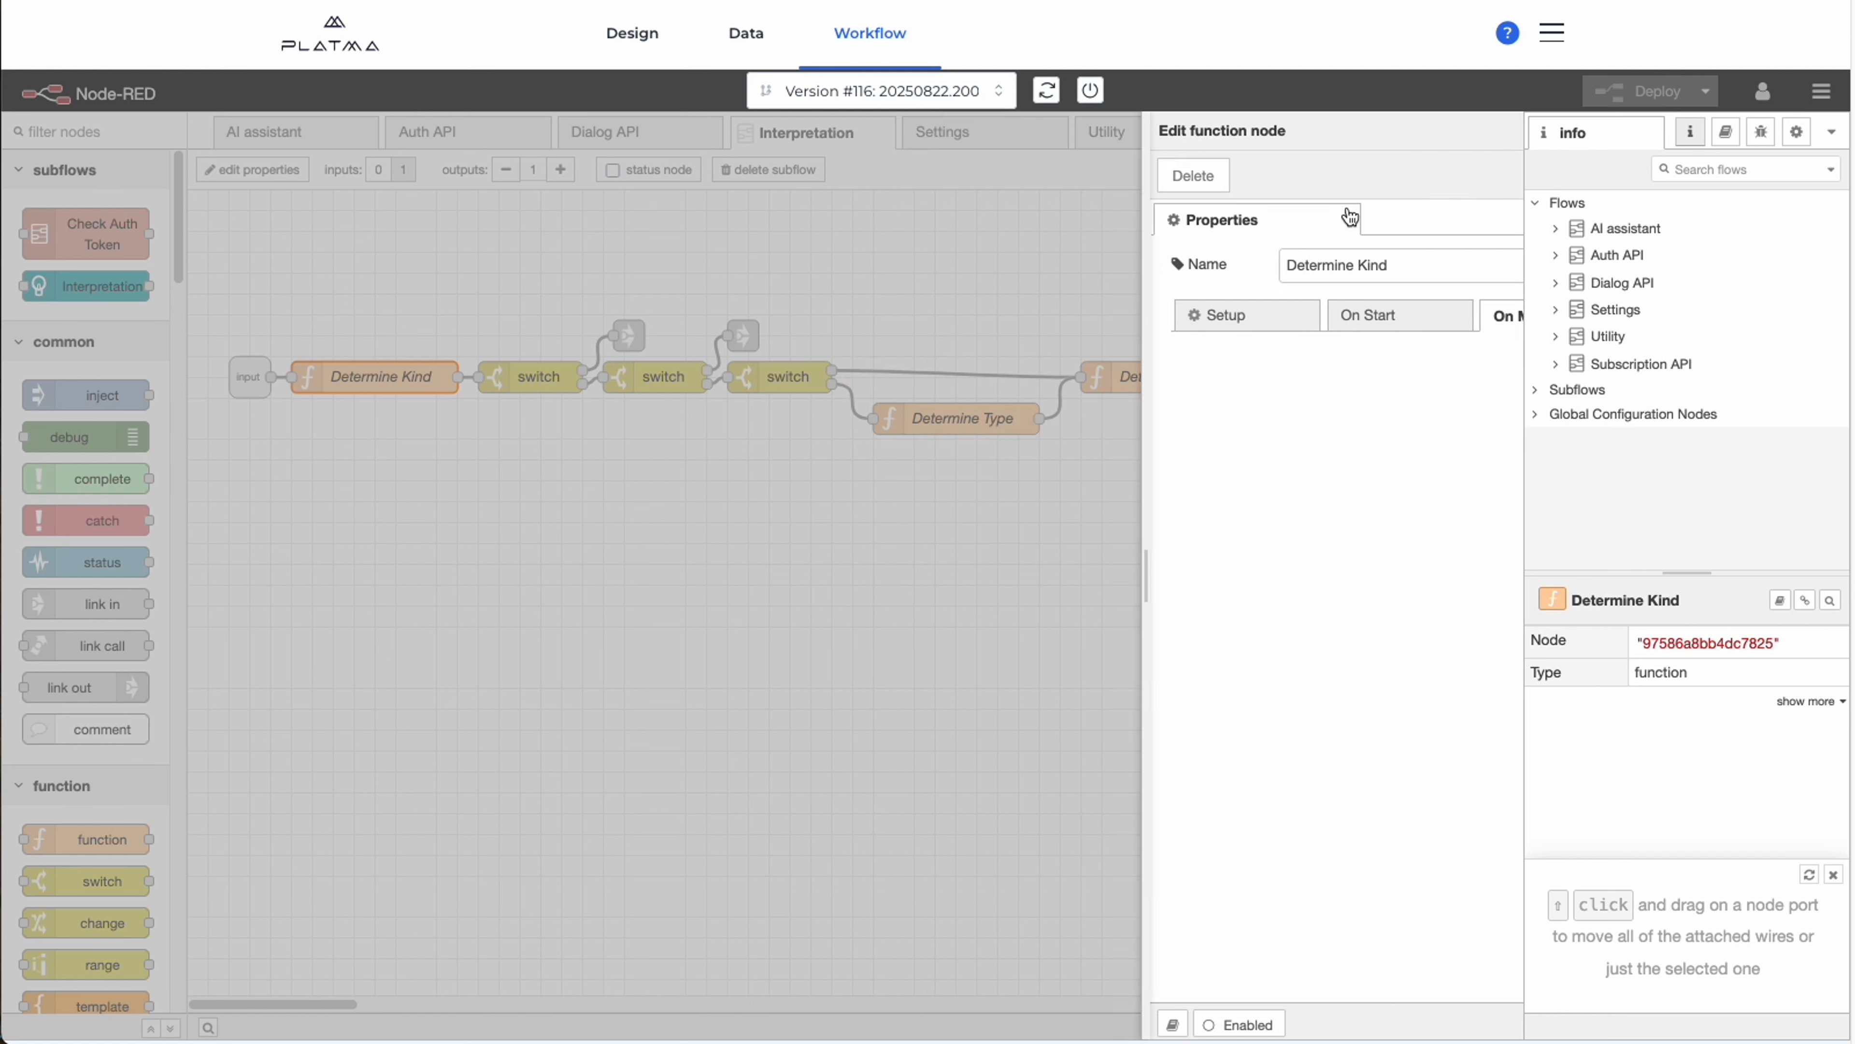
Inspect the msg.kind routing rules of the first switch node after Determine Kind, then close it.
{"action": "left_click", "coordinate": [550, 377]}
{"action": "double_click", "coordinate": [550, 377]}
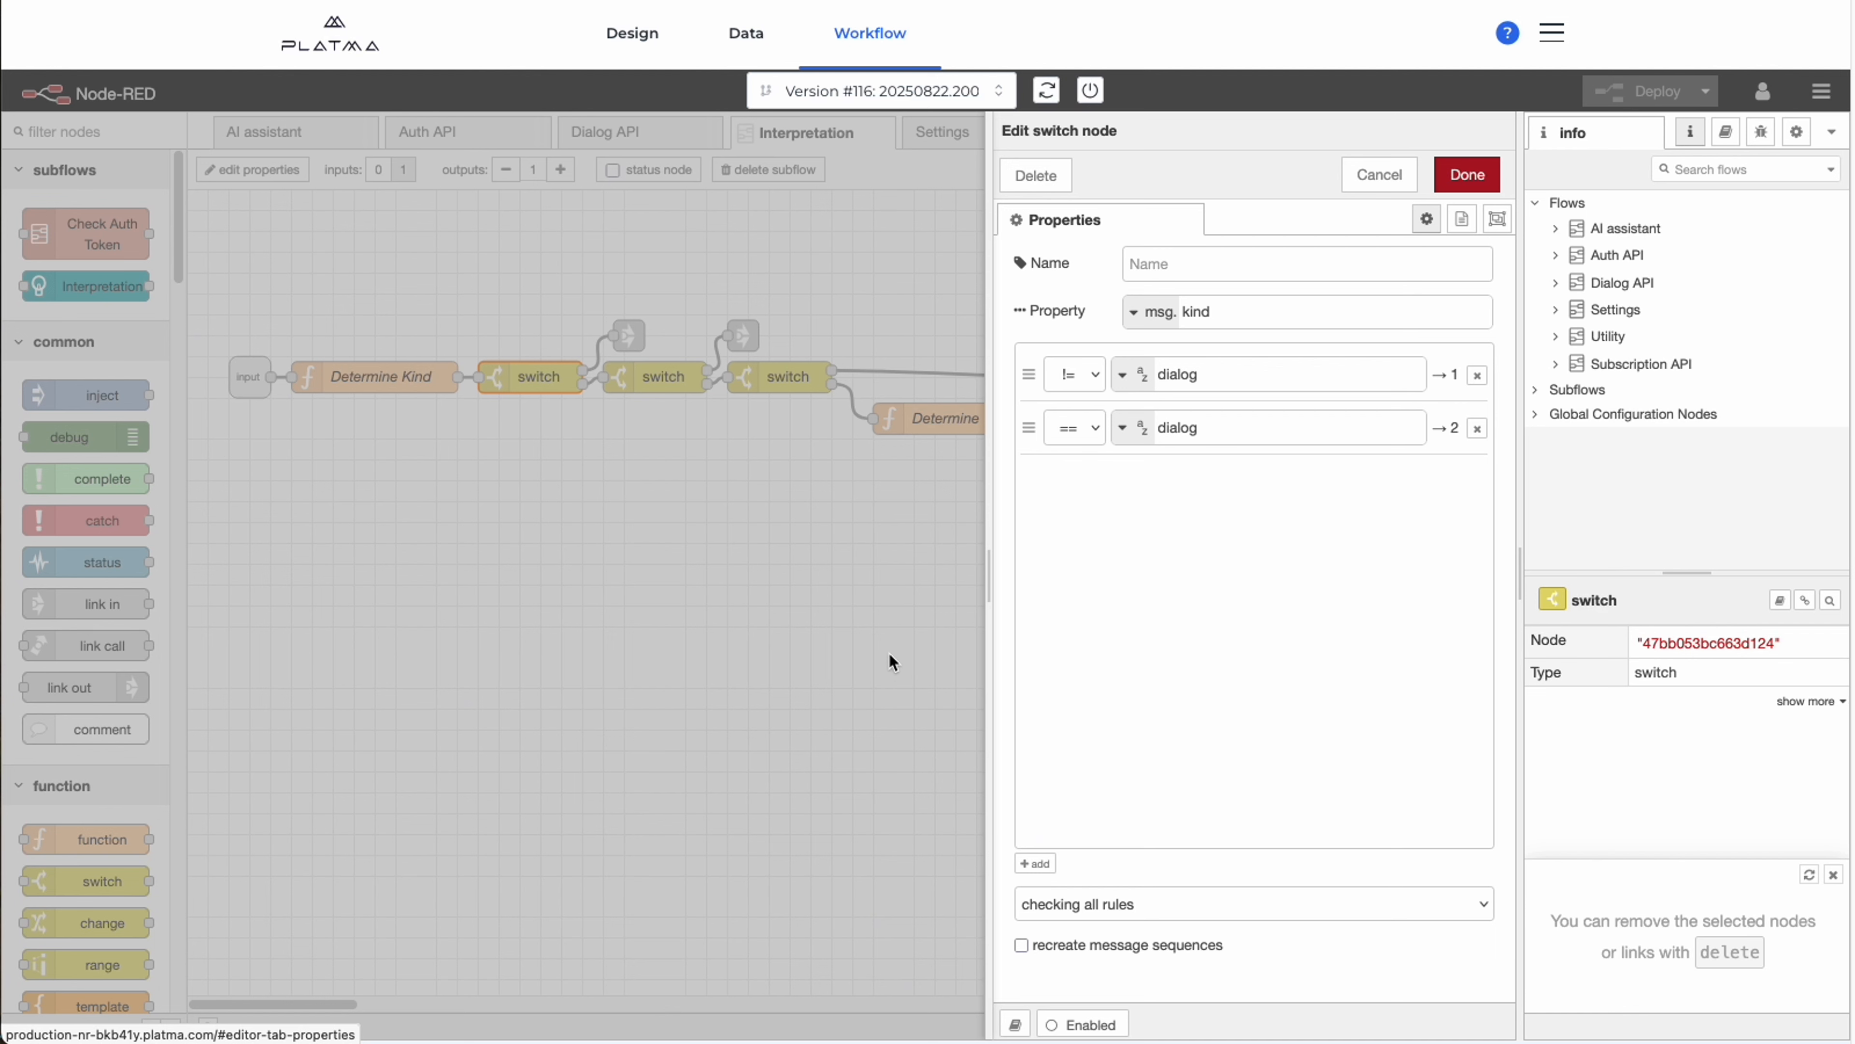
{"action": "key", "text": "Escape"}
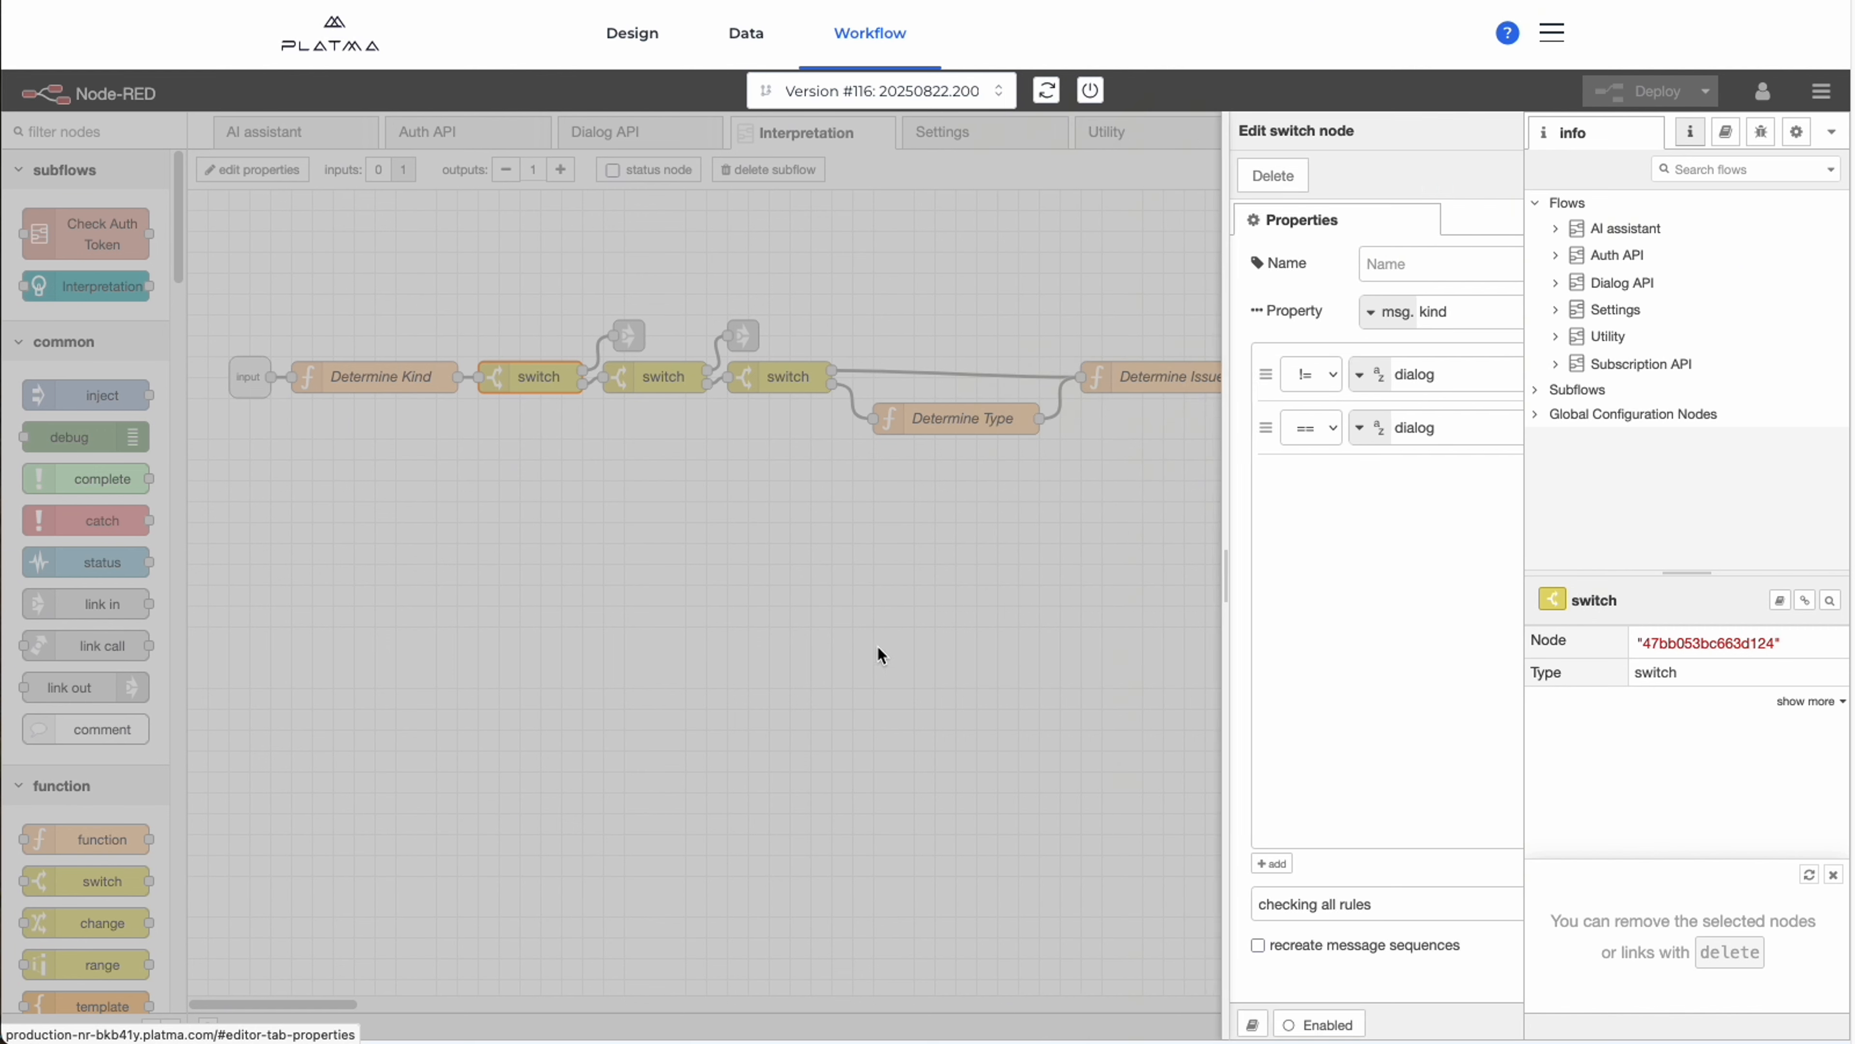
Examine the Determine Issue function's "Extended Issues" predict call and its handling of the returned fields, then close the node.
{"action": "left_click_drag", "start_coordinate": [846, 535], "coordinate": [523, 571]}
{"action": "scroll", "coordinate": [699, 526], "scroll_direction": "right", "scroll_amount": 3}
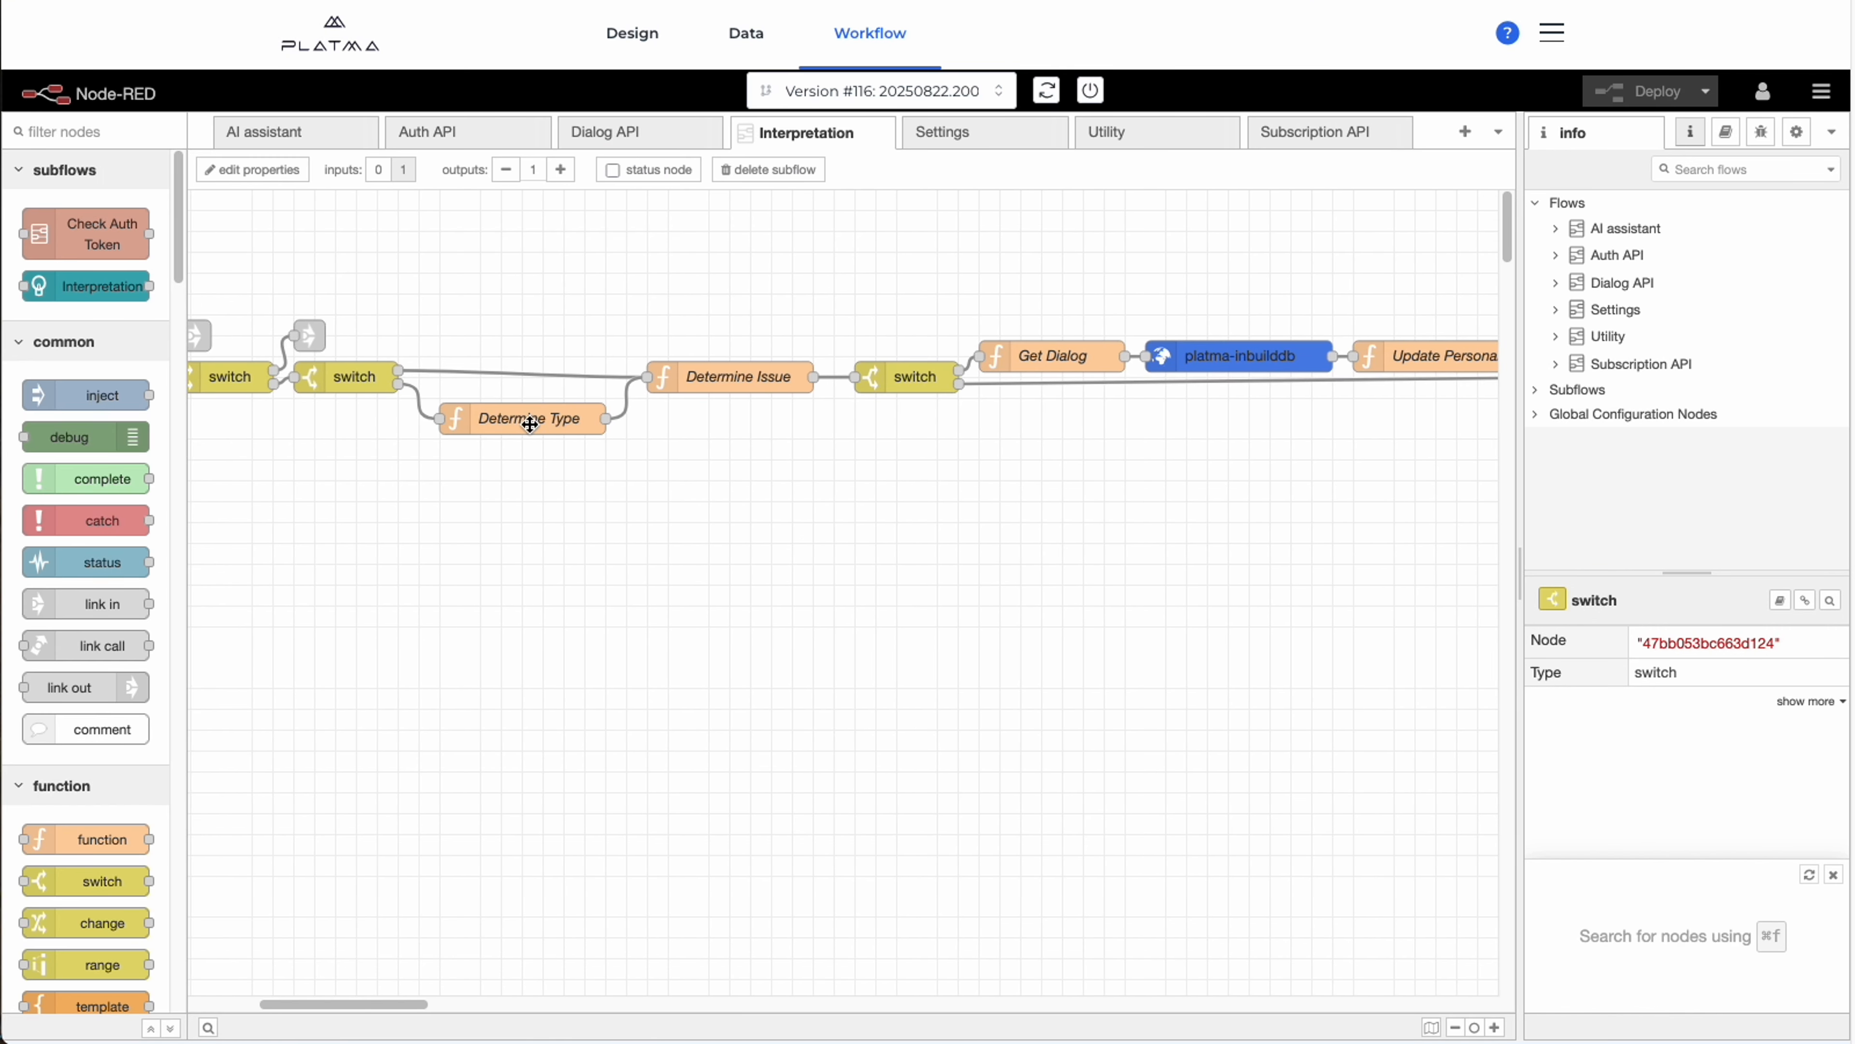
{"action": "scroll", "coordinate": [849, 477], "scroll_direction": "right", "scroll_amount": 4}
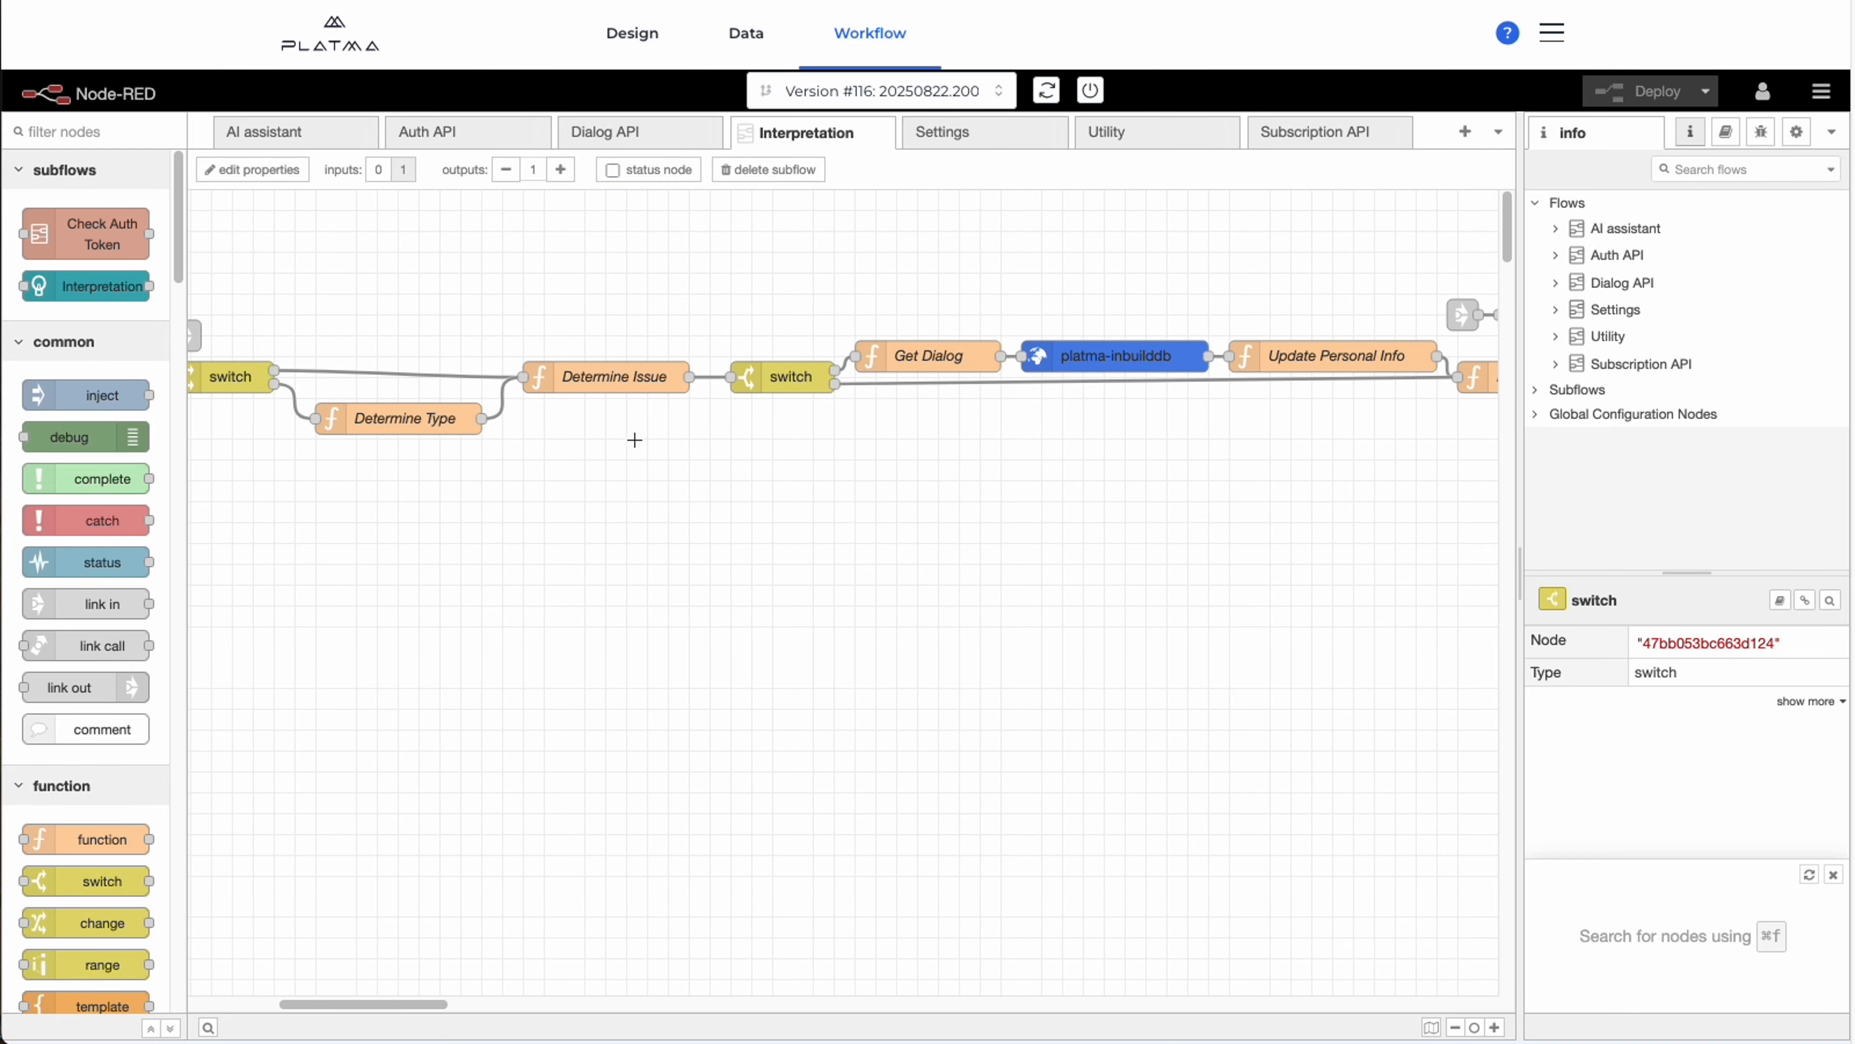
{"action": "double_click", "coordinate": [627, 377]}
{"action": "left_click", "coordinate": [1154, 461]}
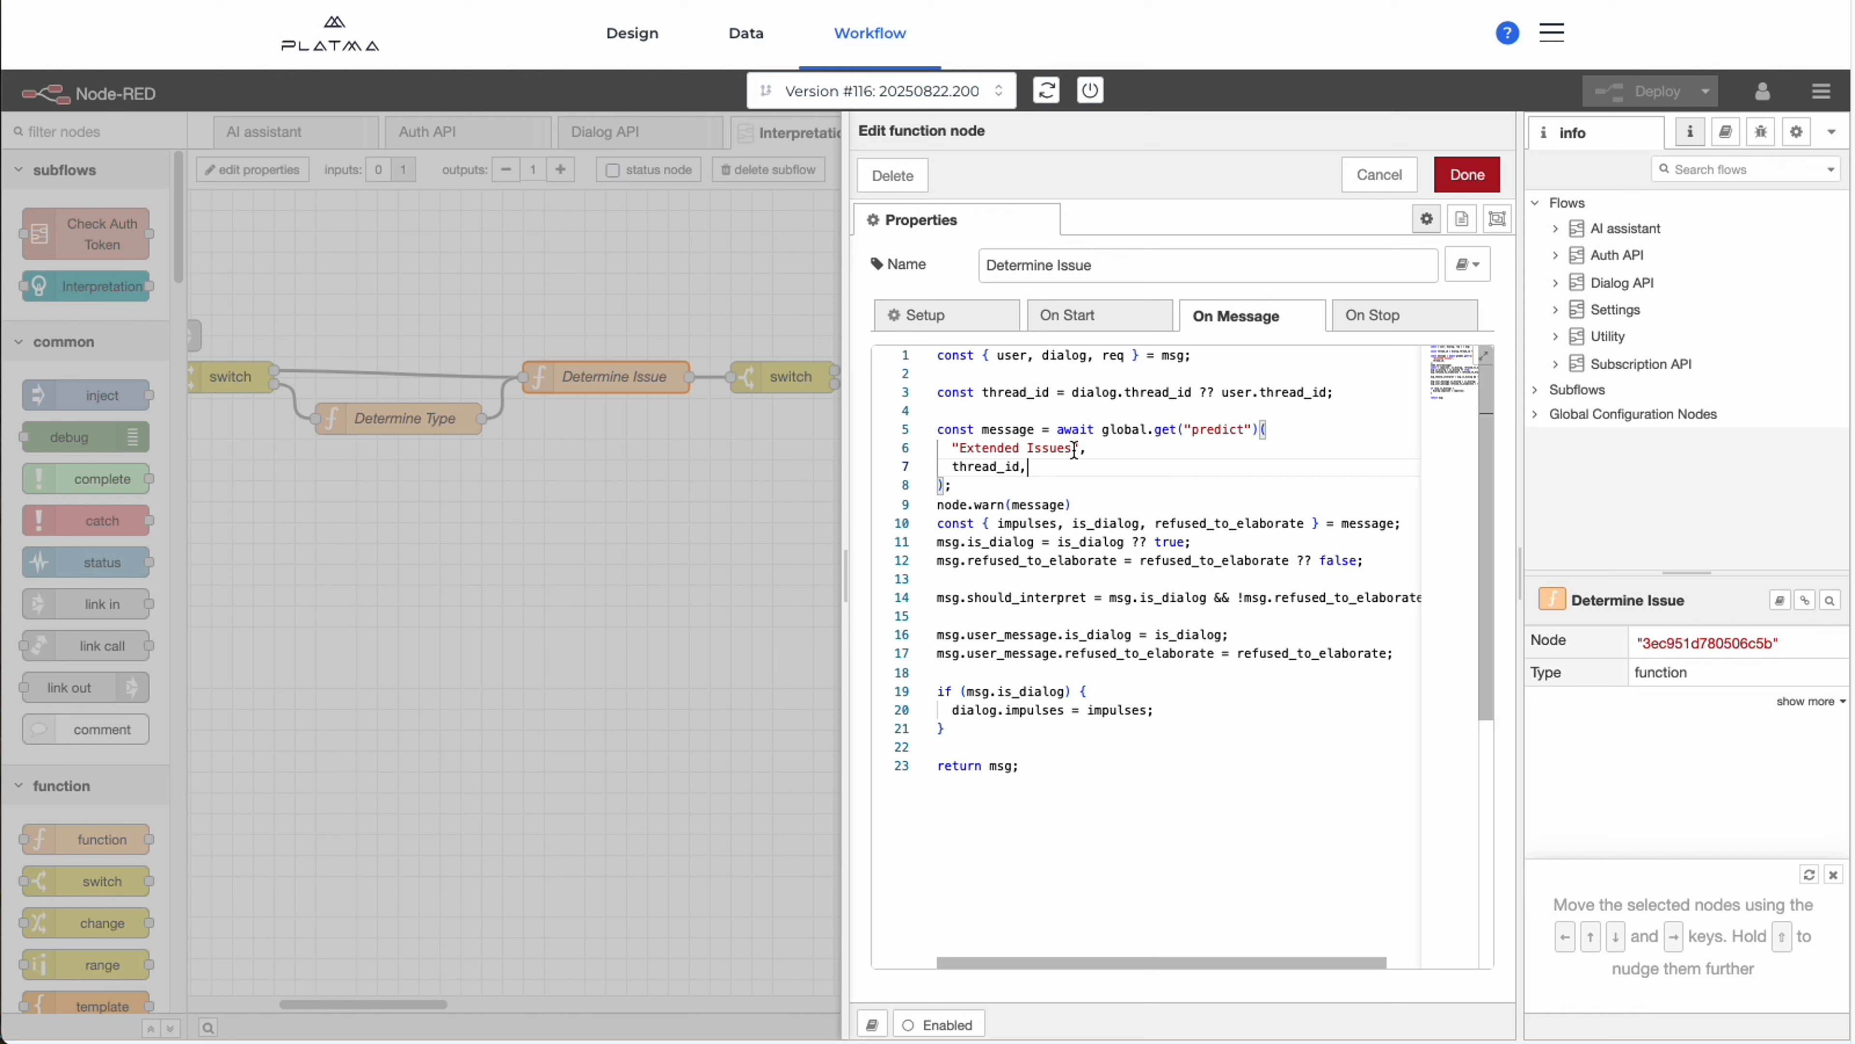
{"action": "left_click_drag", "start_coordinate": [957, 484], "coordinate": [943, 426]}
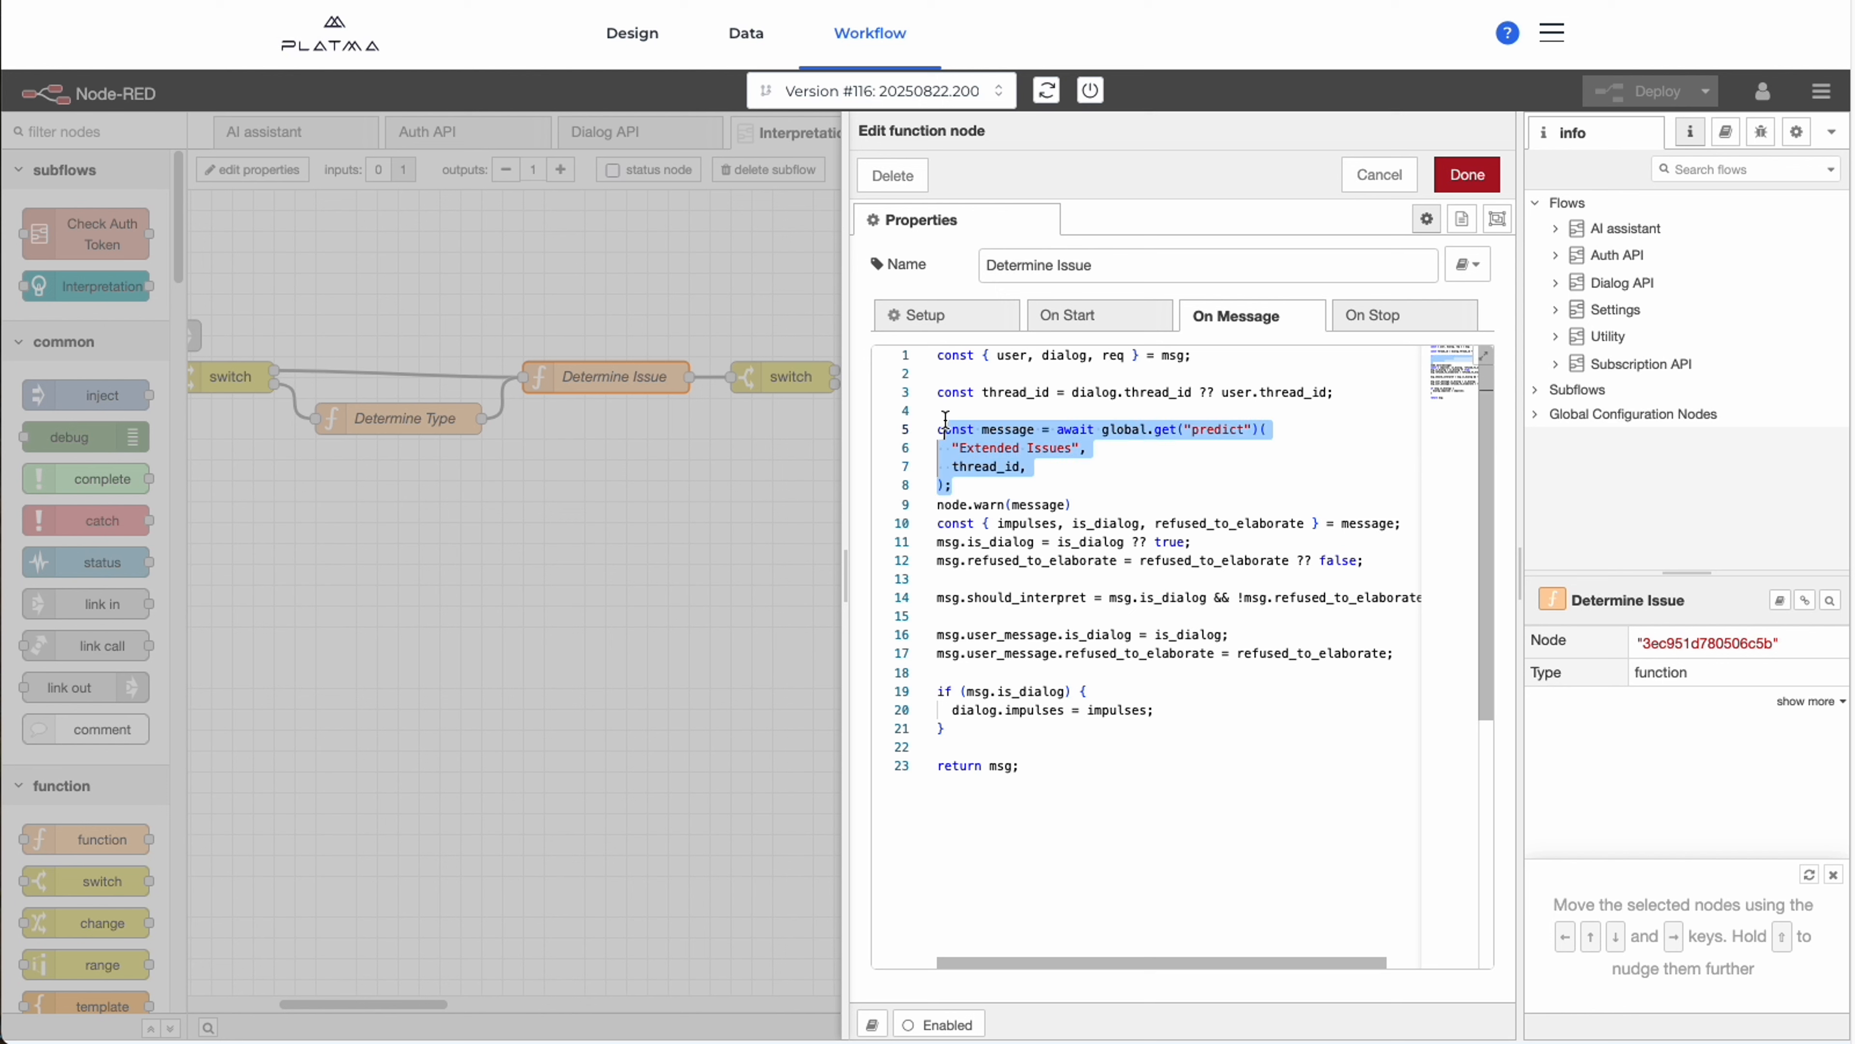
{"action": "left_click", "coordinate": [1193, 497]}
{"action": "left_click_drag", "start_coordinate": [1146, 487], "coordinate": [1146, 561]}
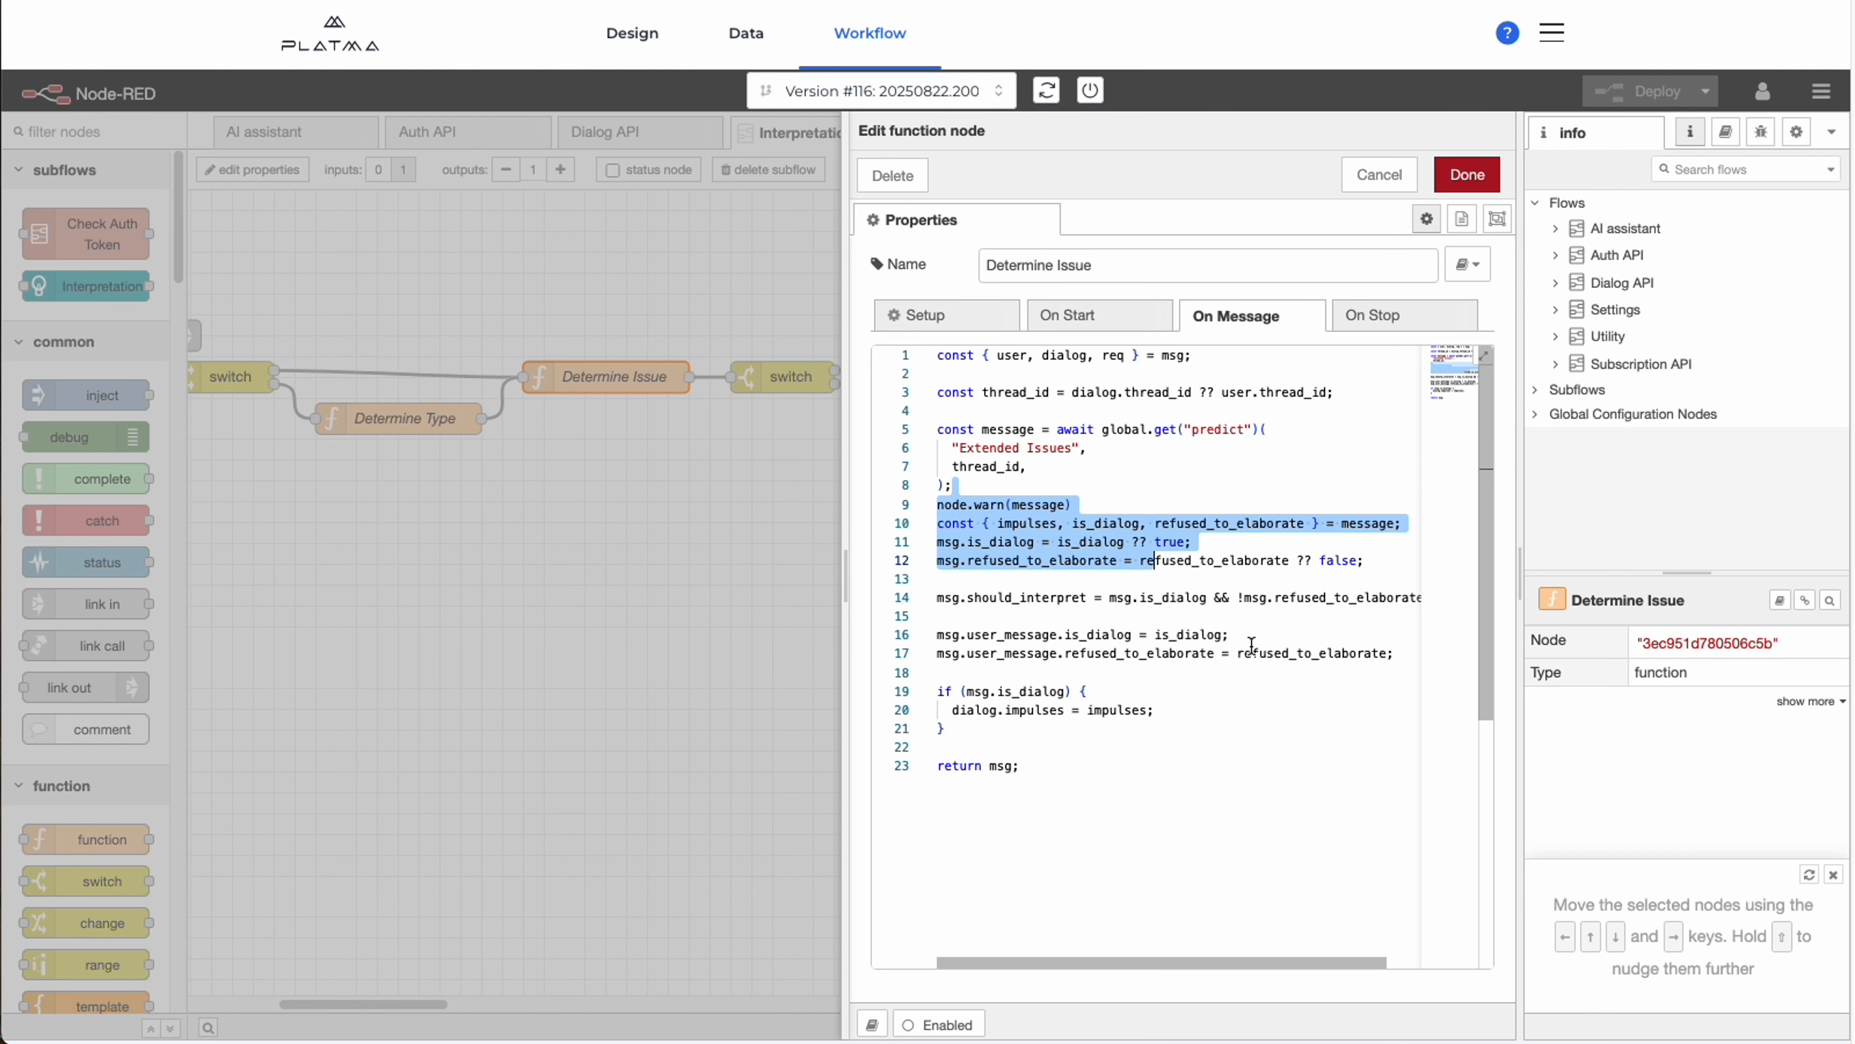
{"action": "left_click", "coordinate": [1271, 653]}
{"action": "double_click", "coordinate": [1271, 653]}
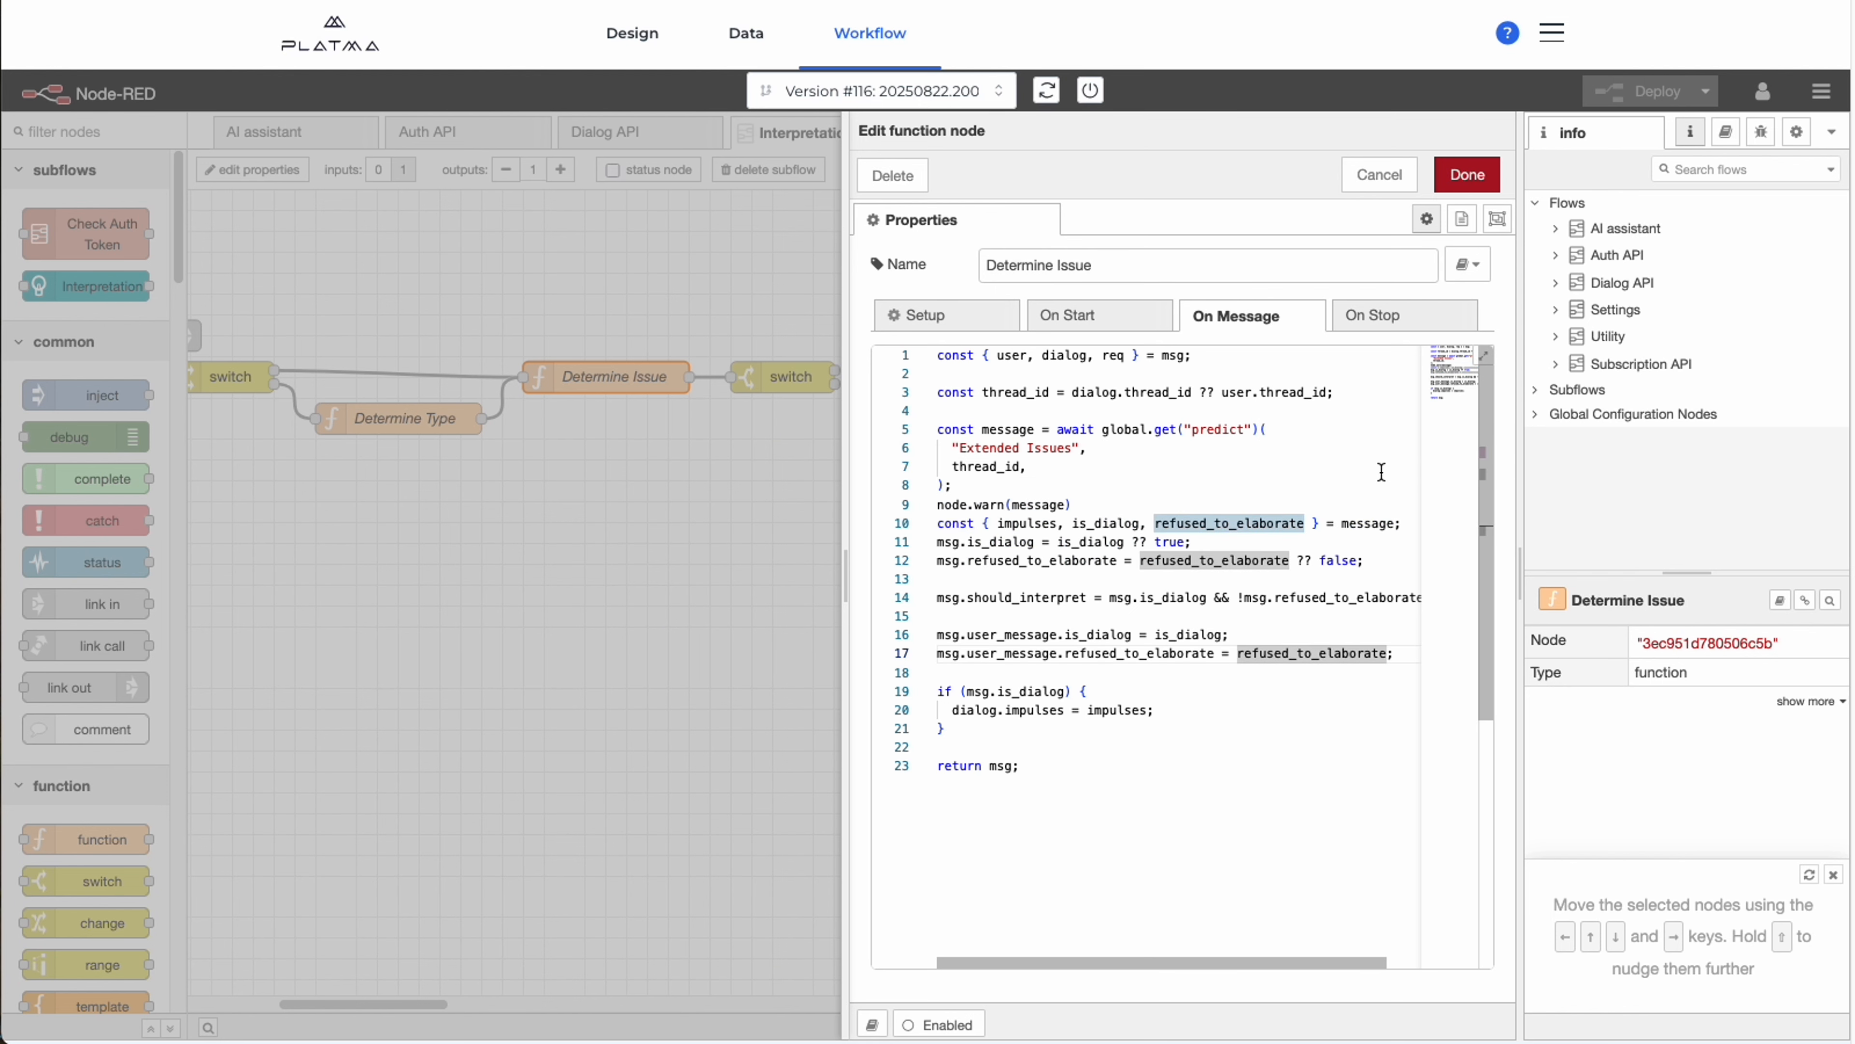
{"action": "left_click", "coordinate": [1467, 174]}
Review the Get Dialog function's filters and the settings of the platma-inbuilddb node that follows it.
{"action": "scroll", "coordinate": [853, 695], "scroll_direction": "right", "scroll_amount": 5}
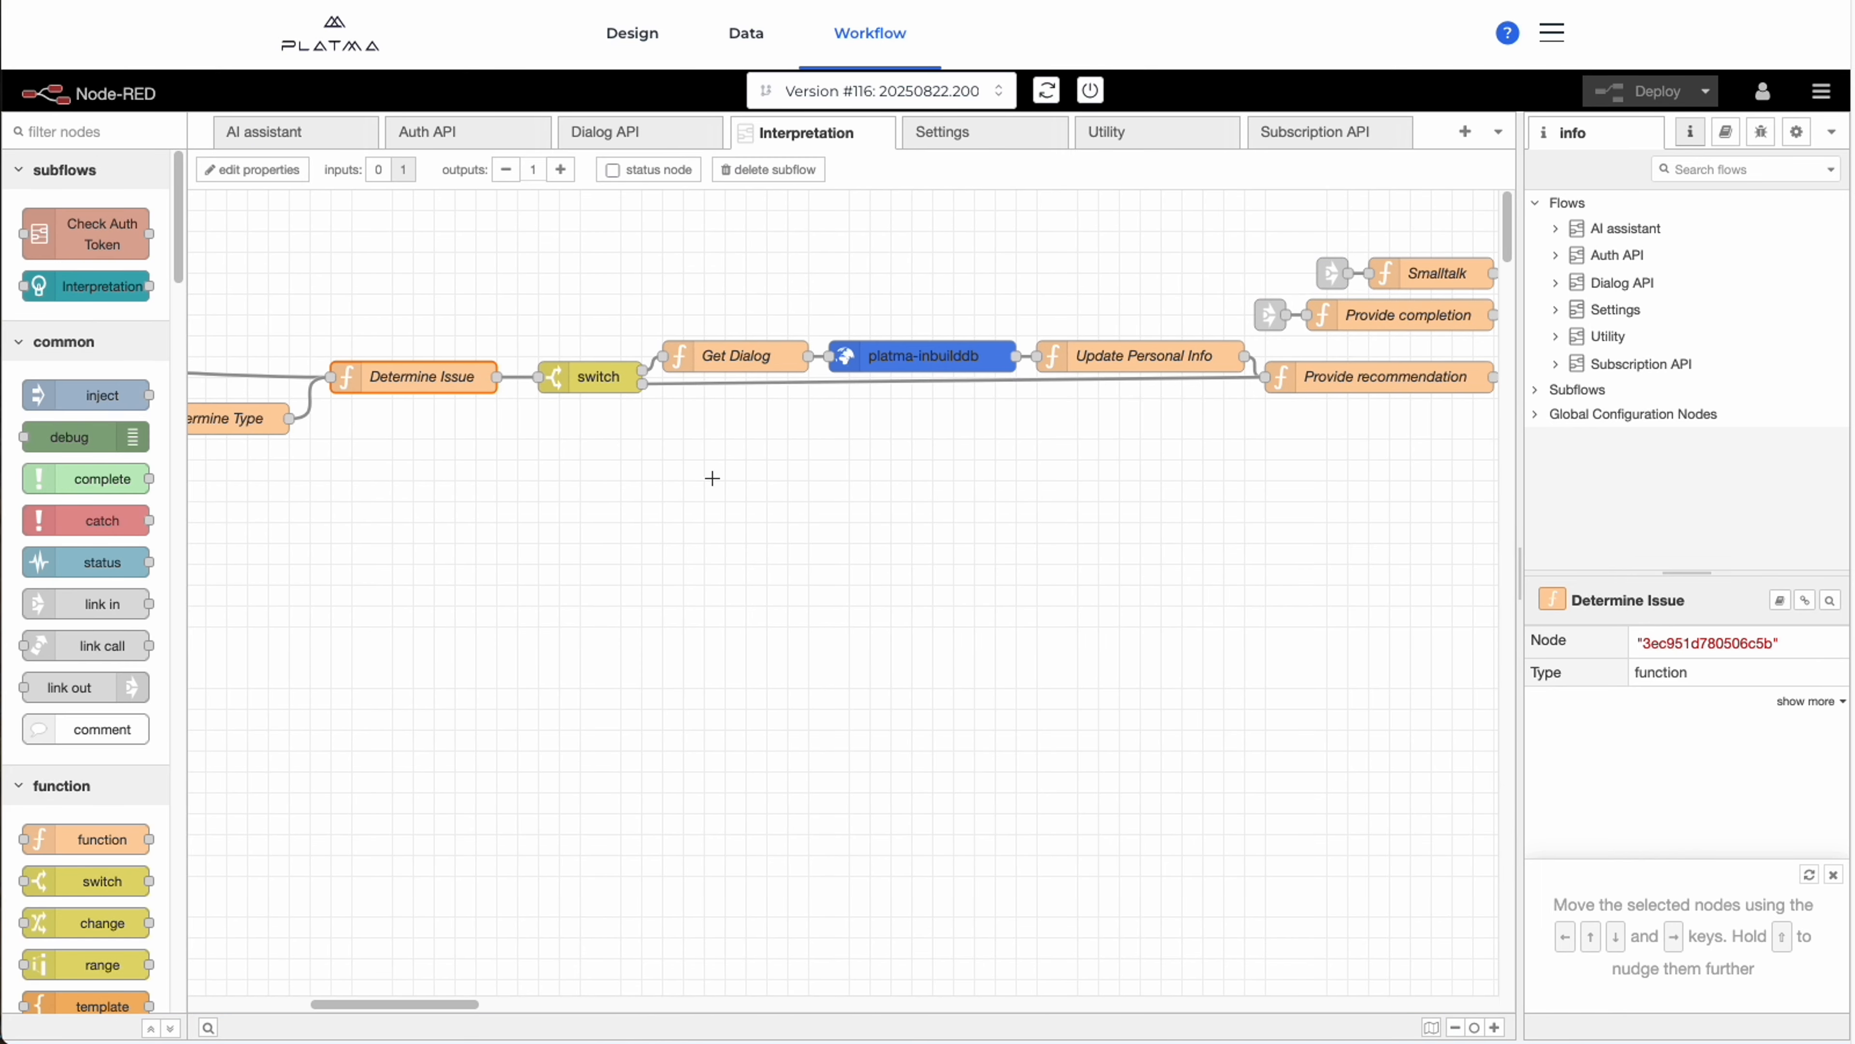
{"action": "double_click", "coordinate": [734, 356]}
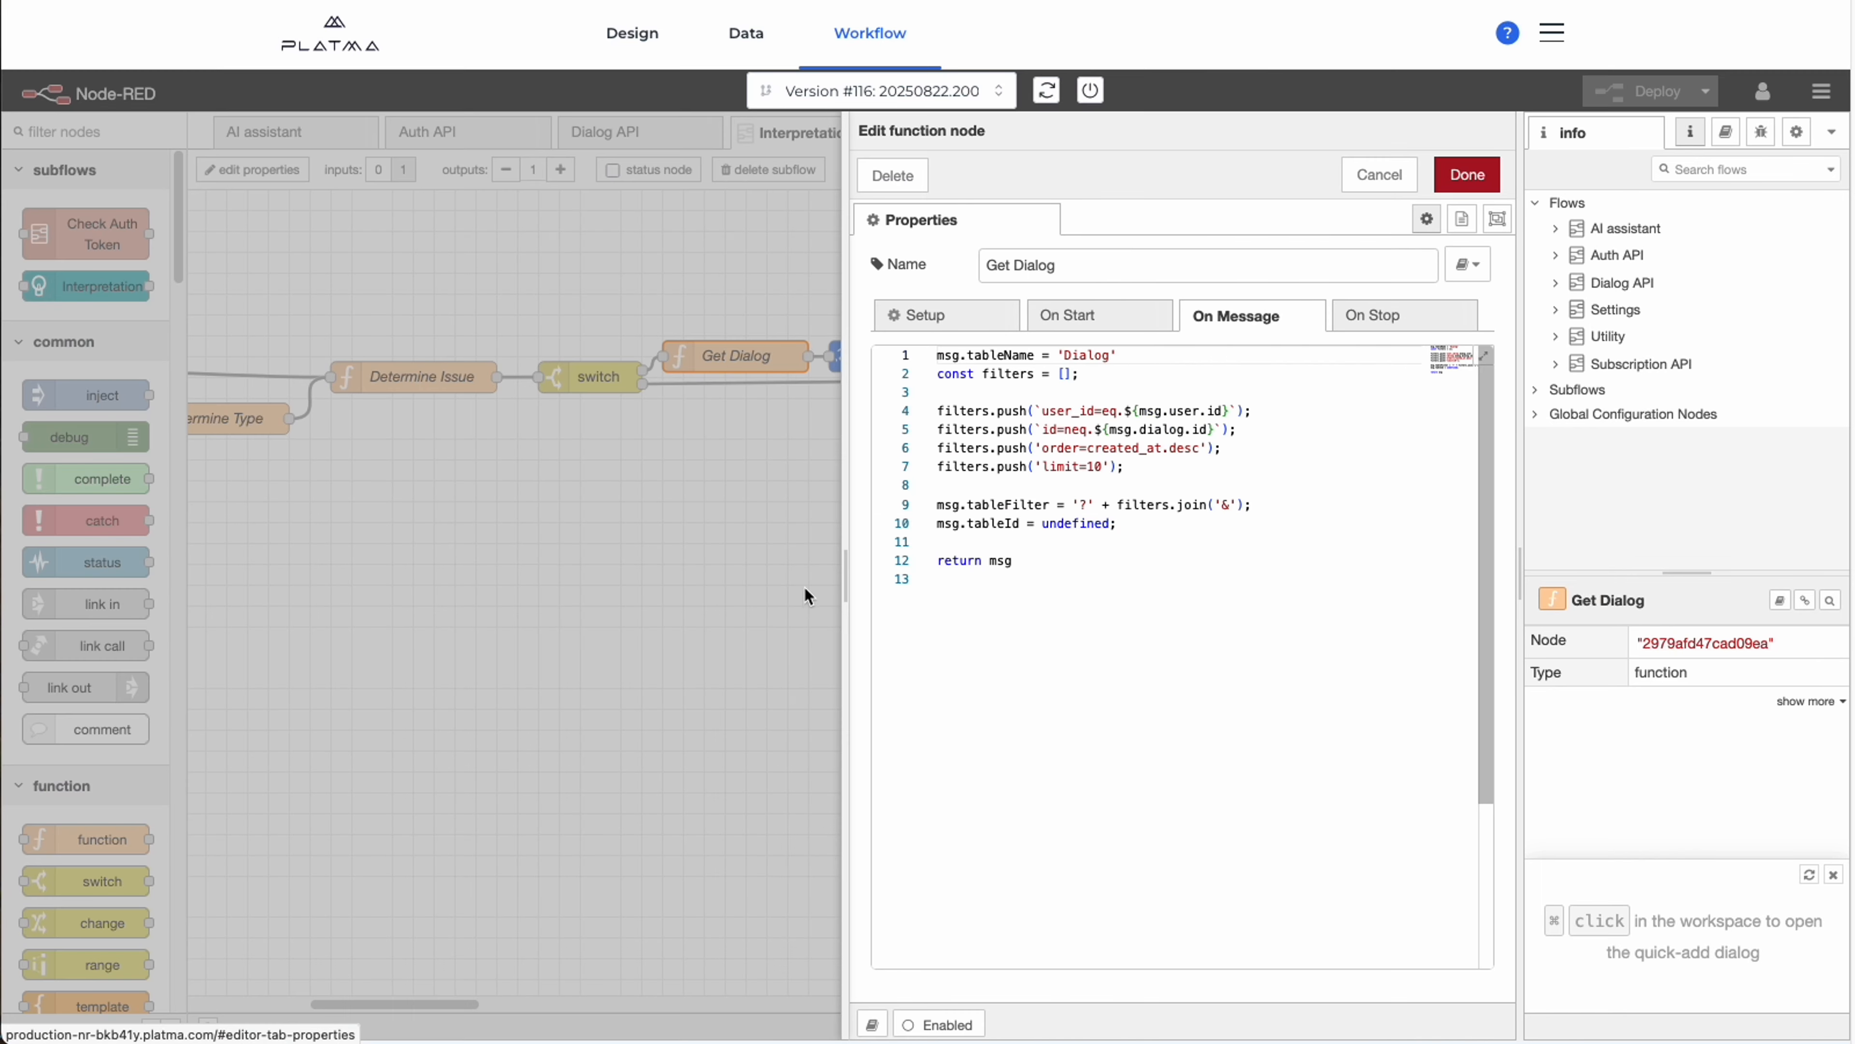
{"action": "key", "text": "Escape"}
{"action": "double_click", "coordinate": [892, 356]}
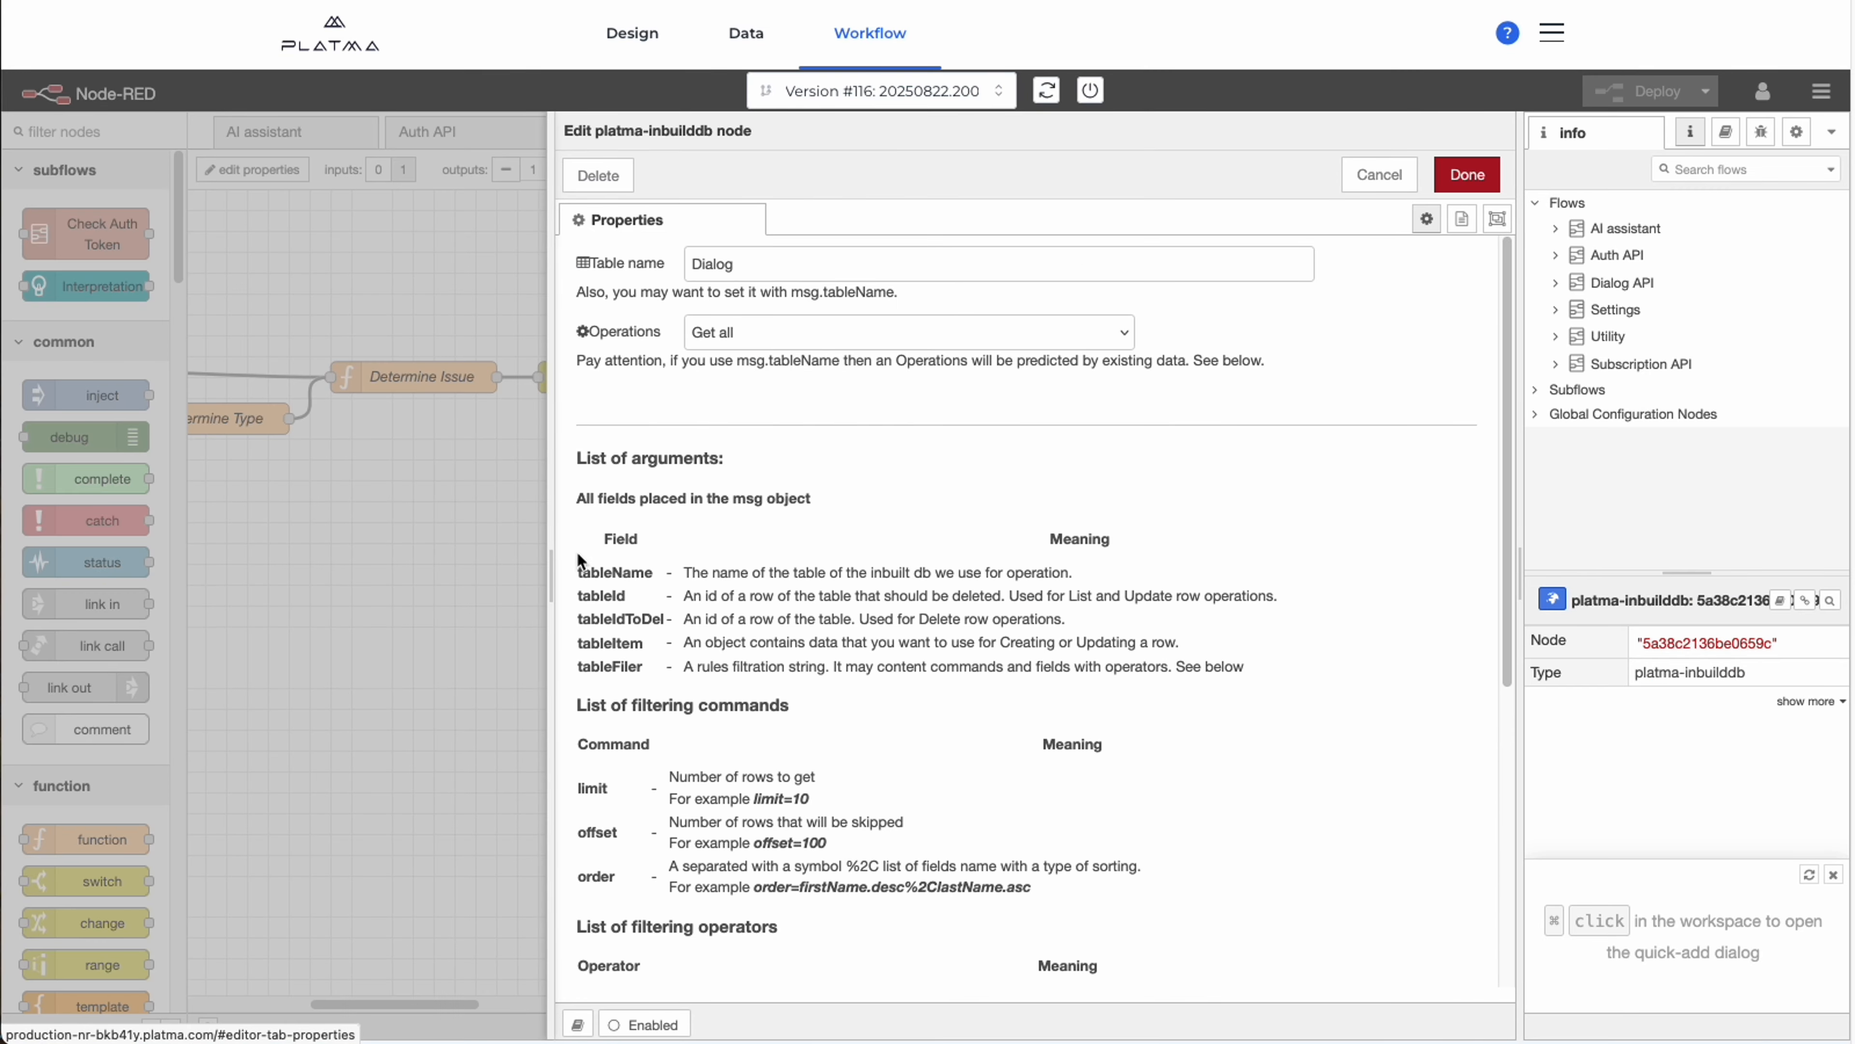
{"action": "left_click", "coordinate": [522, 580]}
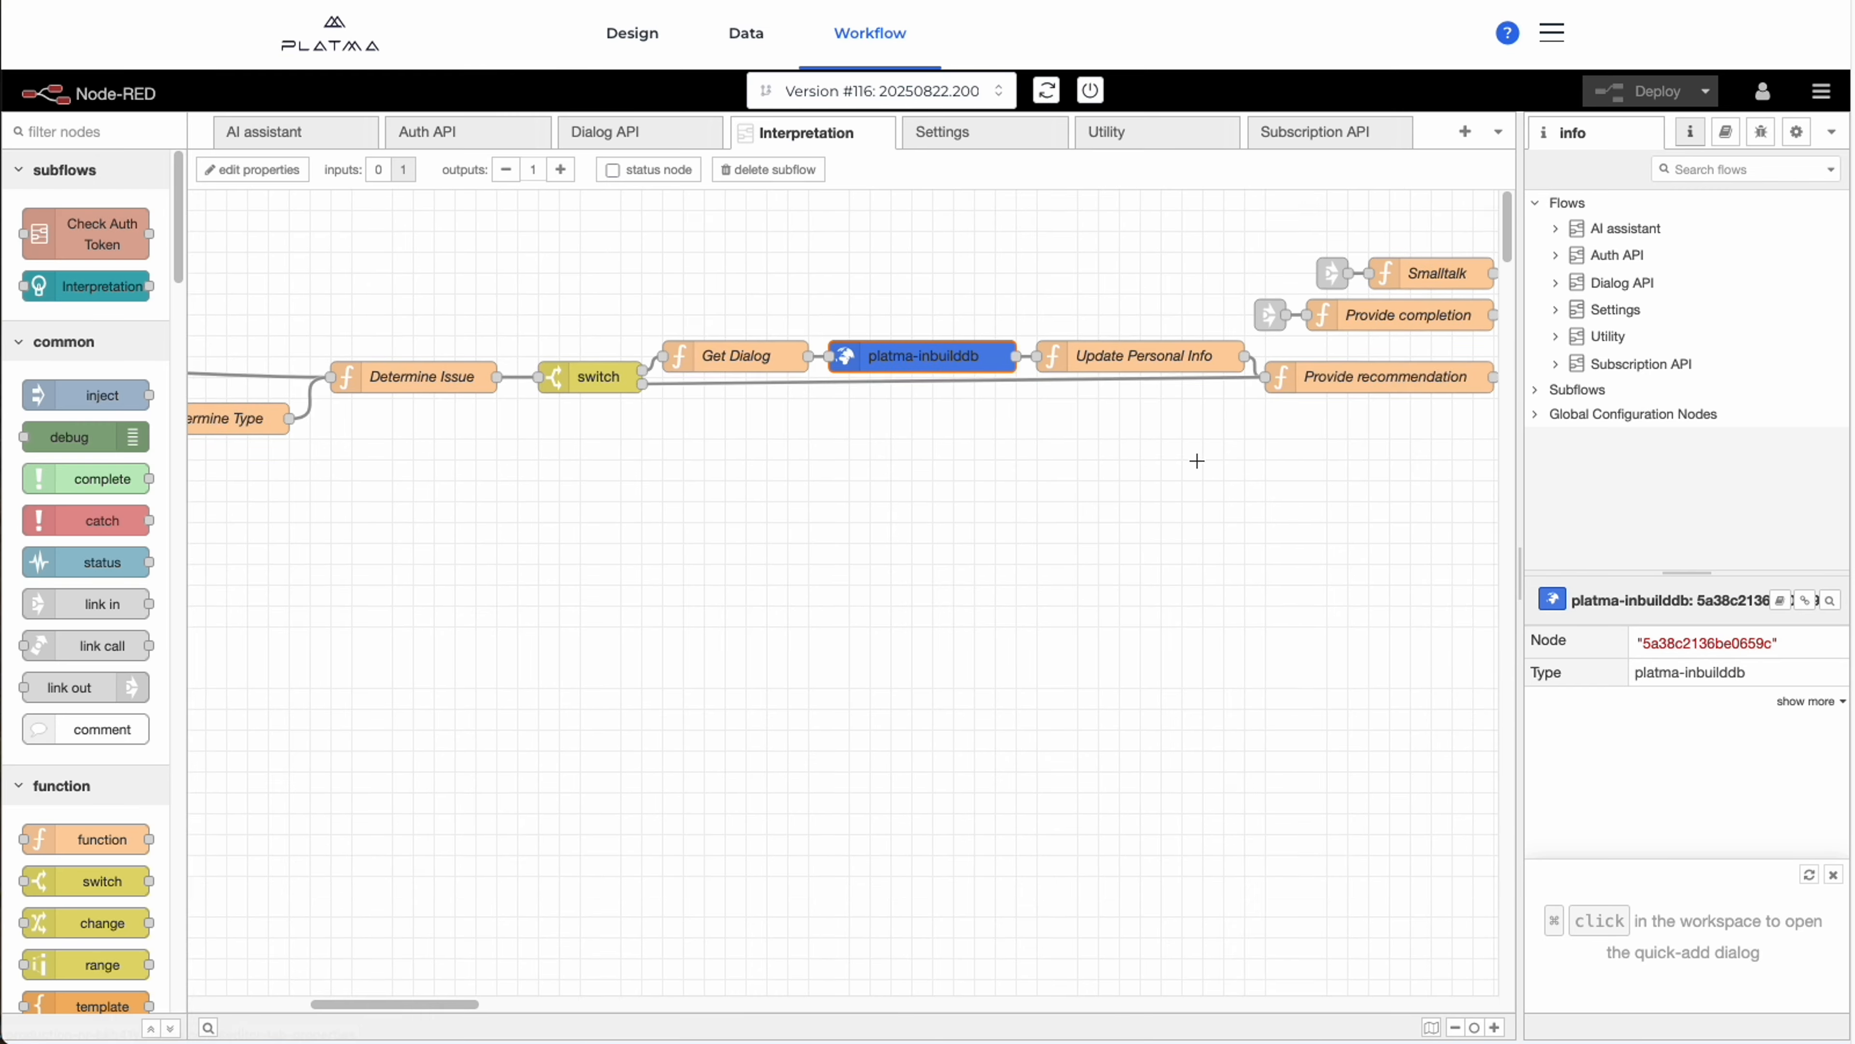
Open the Provide recommendation function node and examine the user data array passed to its "Assistant Extended" predict call.
{"action": "left_click_drag", "start_coordinate": [1196, 460], "coordinate": [703, 456]}
{"action": "left_click_drag", "start_coordinate": [1158, 608], "coordinate": [1006, 635]}
{"action": "left_click_drag", "start_coordinate": [962, 545], "coordinate": [787, 534]}
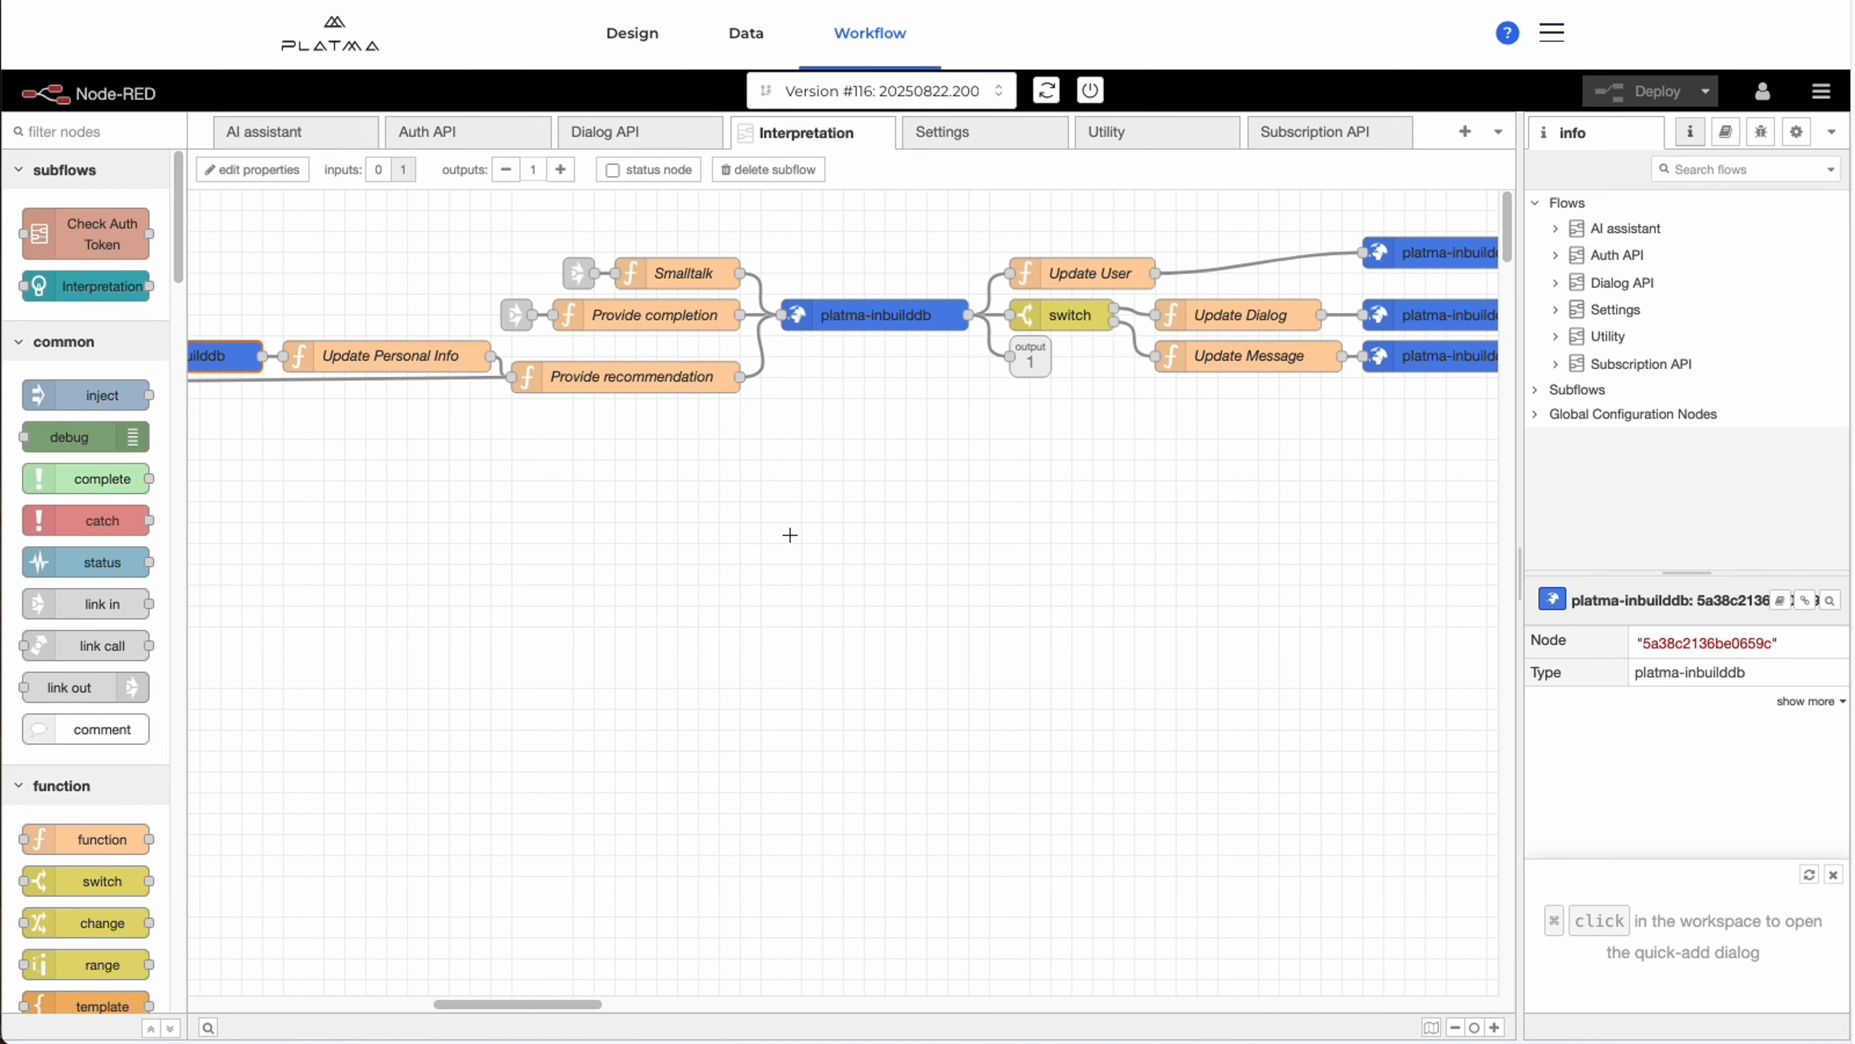
{"action": "double_click", "coordinate": [655, 378]}
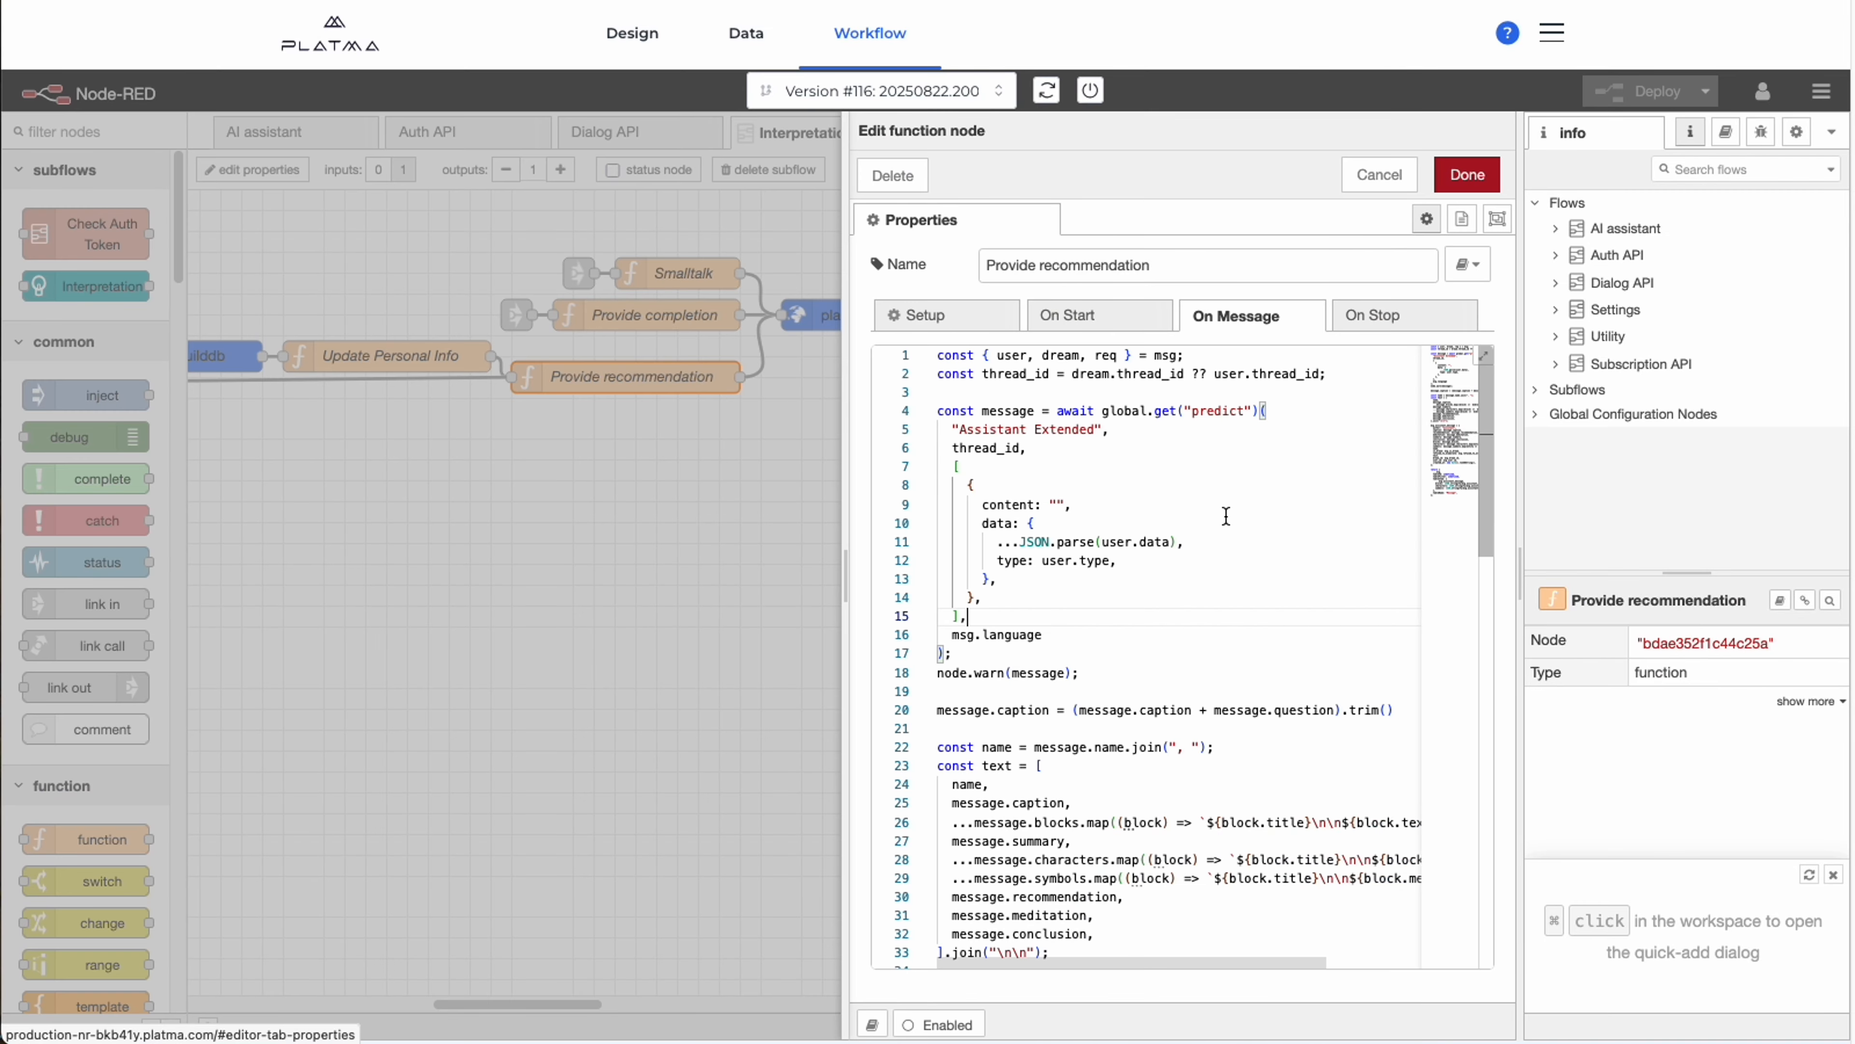
{"action": "left_click", "coordinate": [1084, 636]}
{"action": "left_click_drag", "start_coordinate": [1017, 657], "coordinate": [998, 560]}
{"action": "left_click", "coordinate": [1172, 401]}
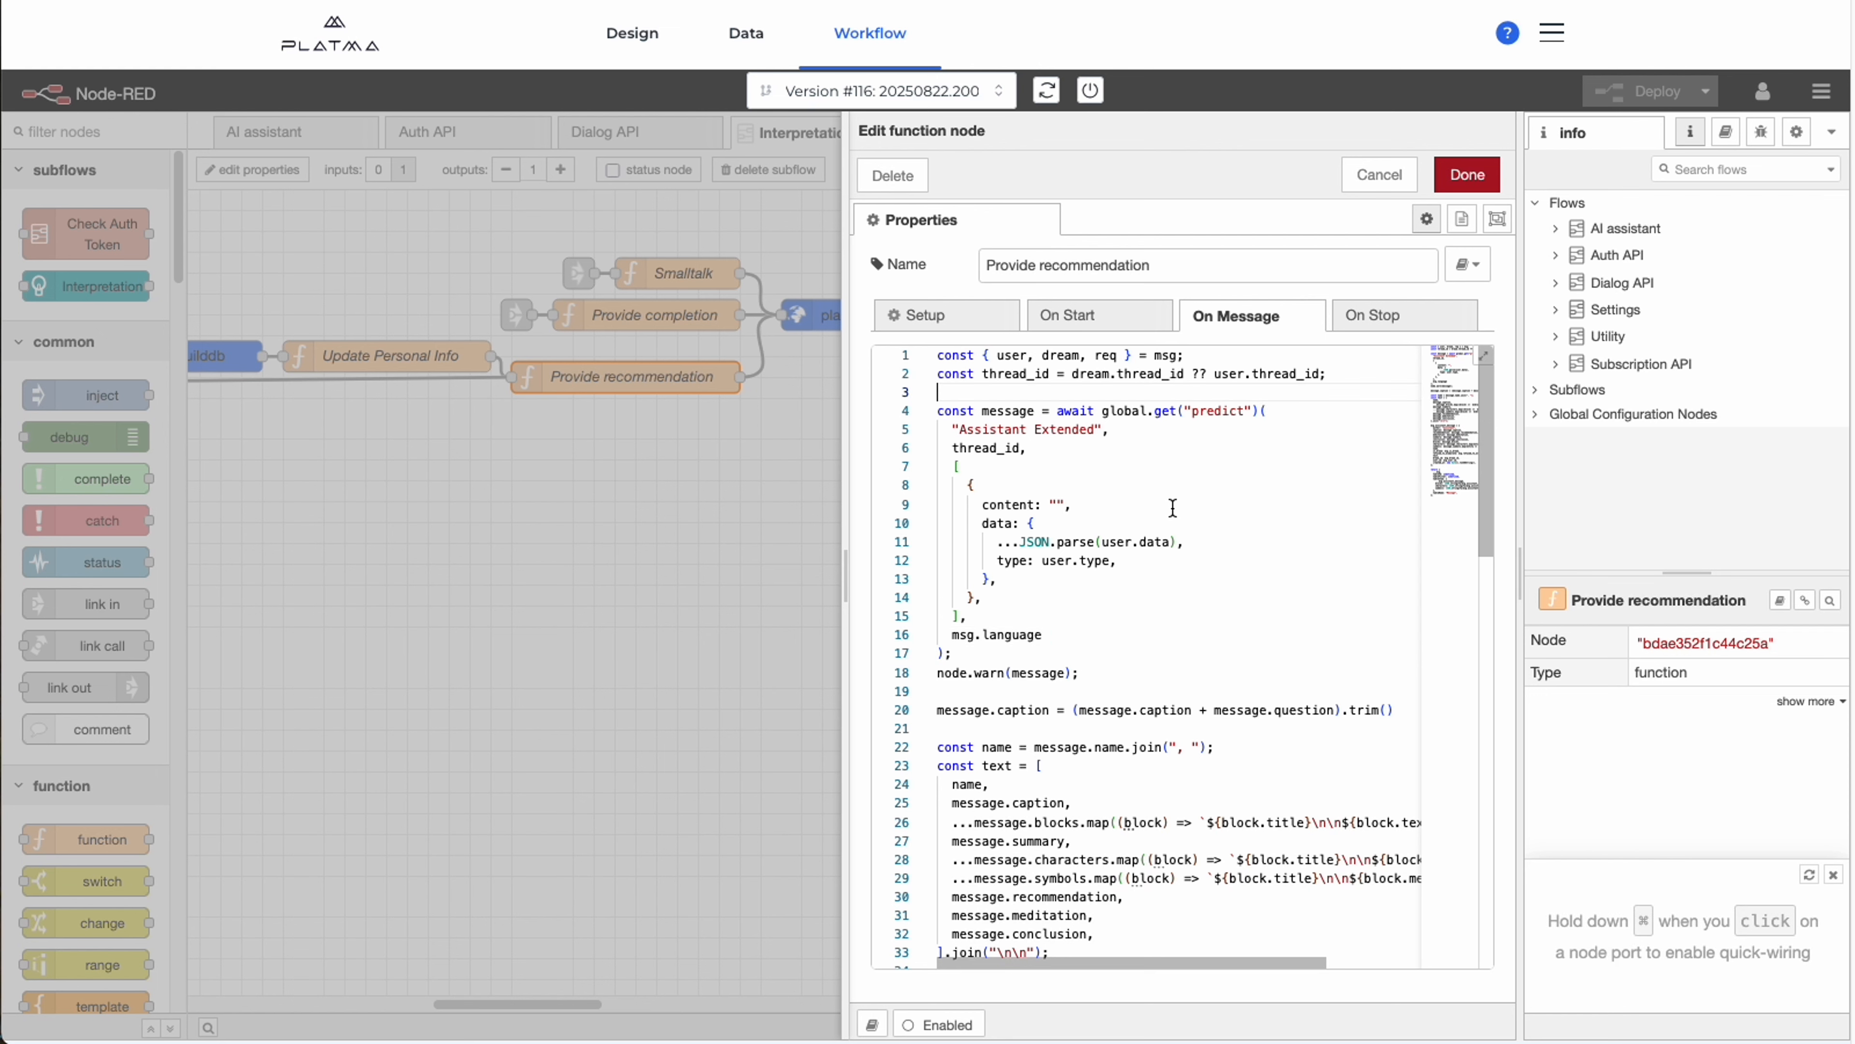
{"action": "left_click", "coordinate": [1021, 652]}
{"action": "left_click_drag", "start_coordinate": [969, 618], "coordinate": [922, 468]}
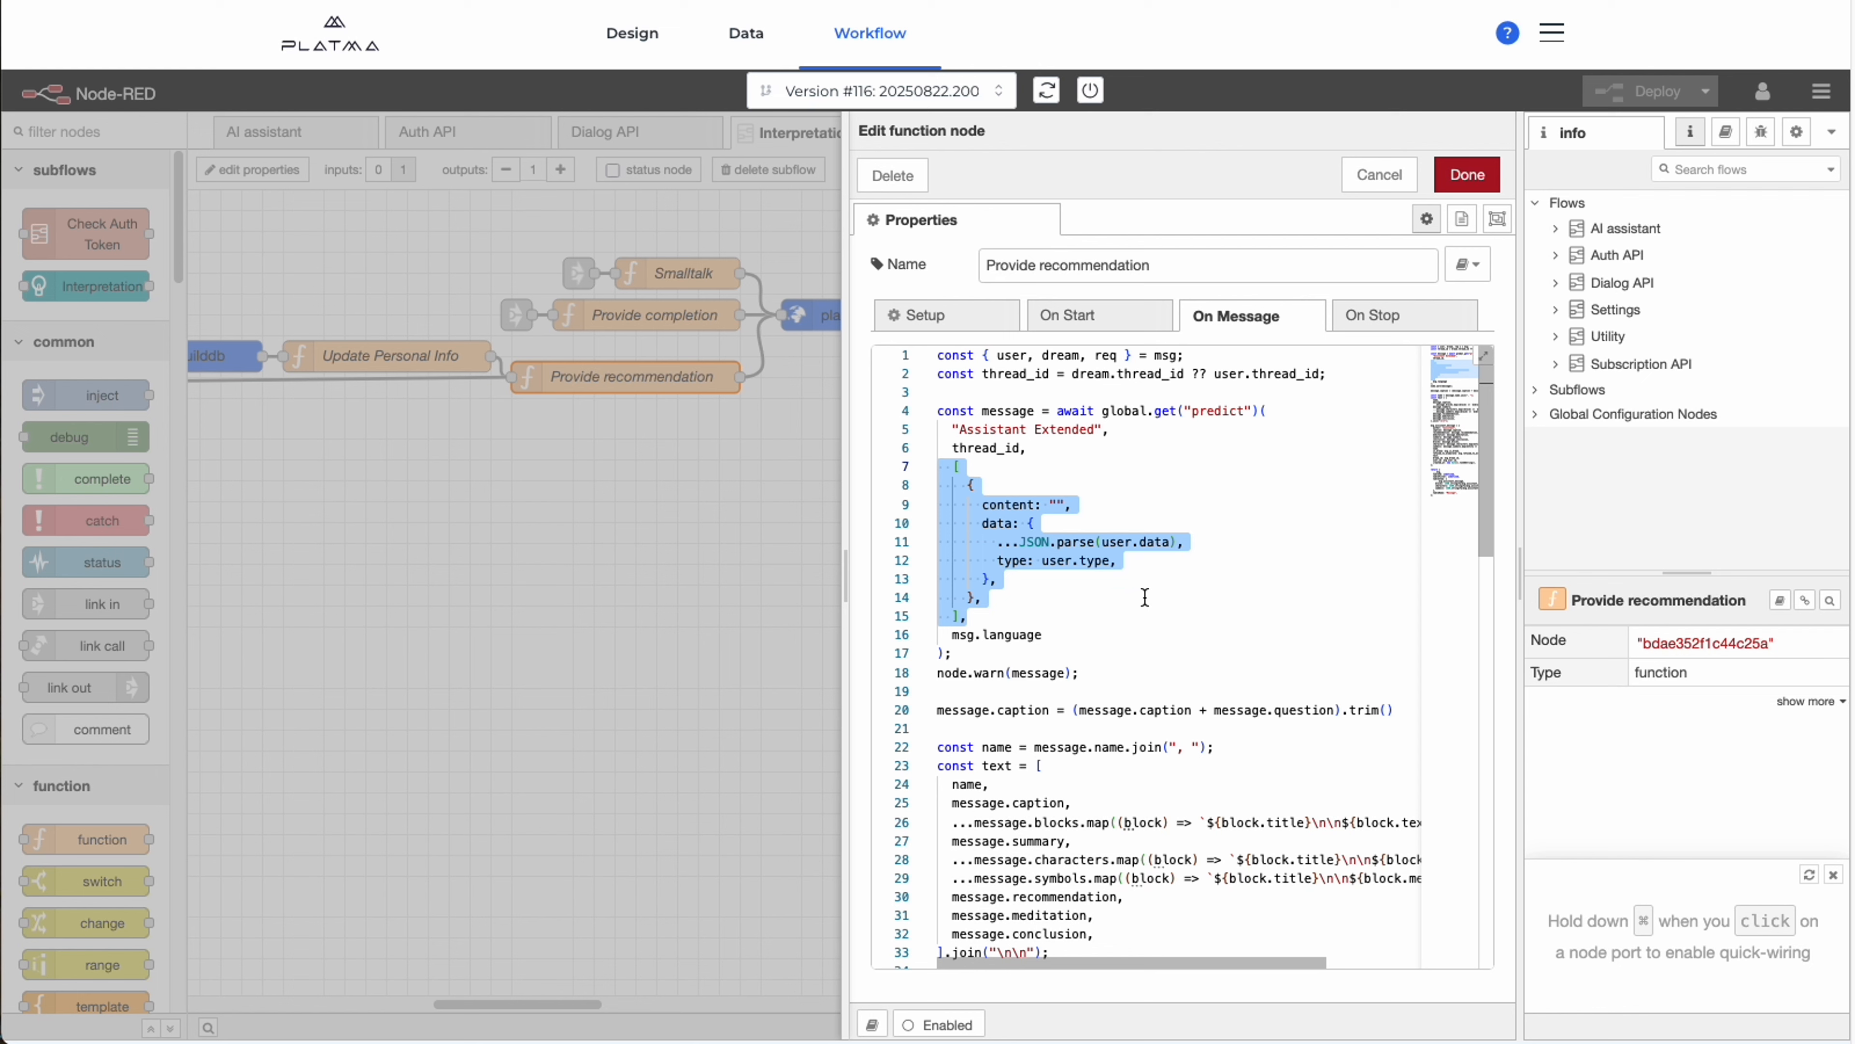
{"action": "left_click", "coordinate": [1098, 619]}
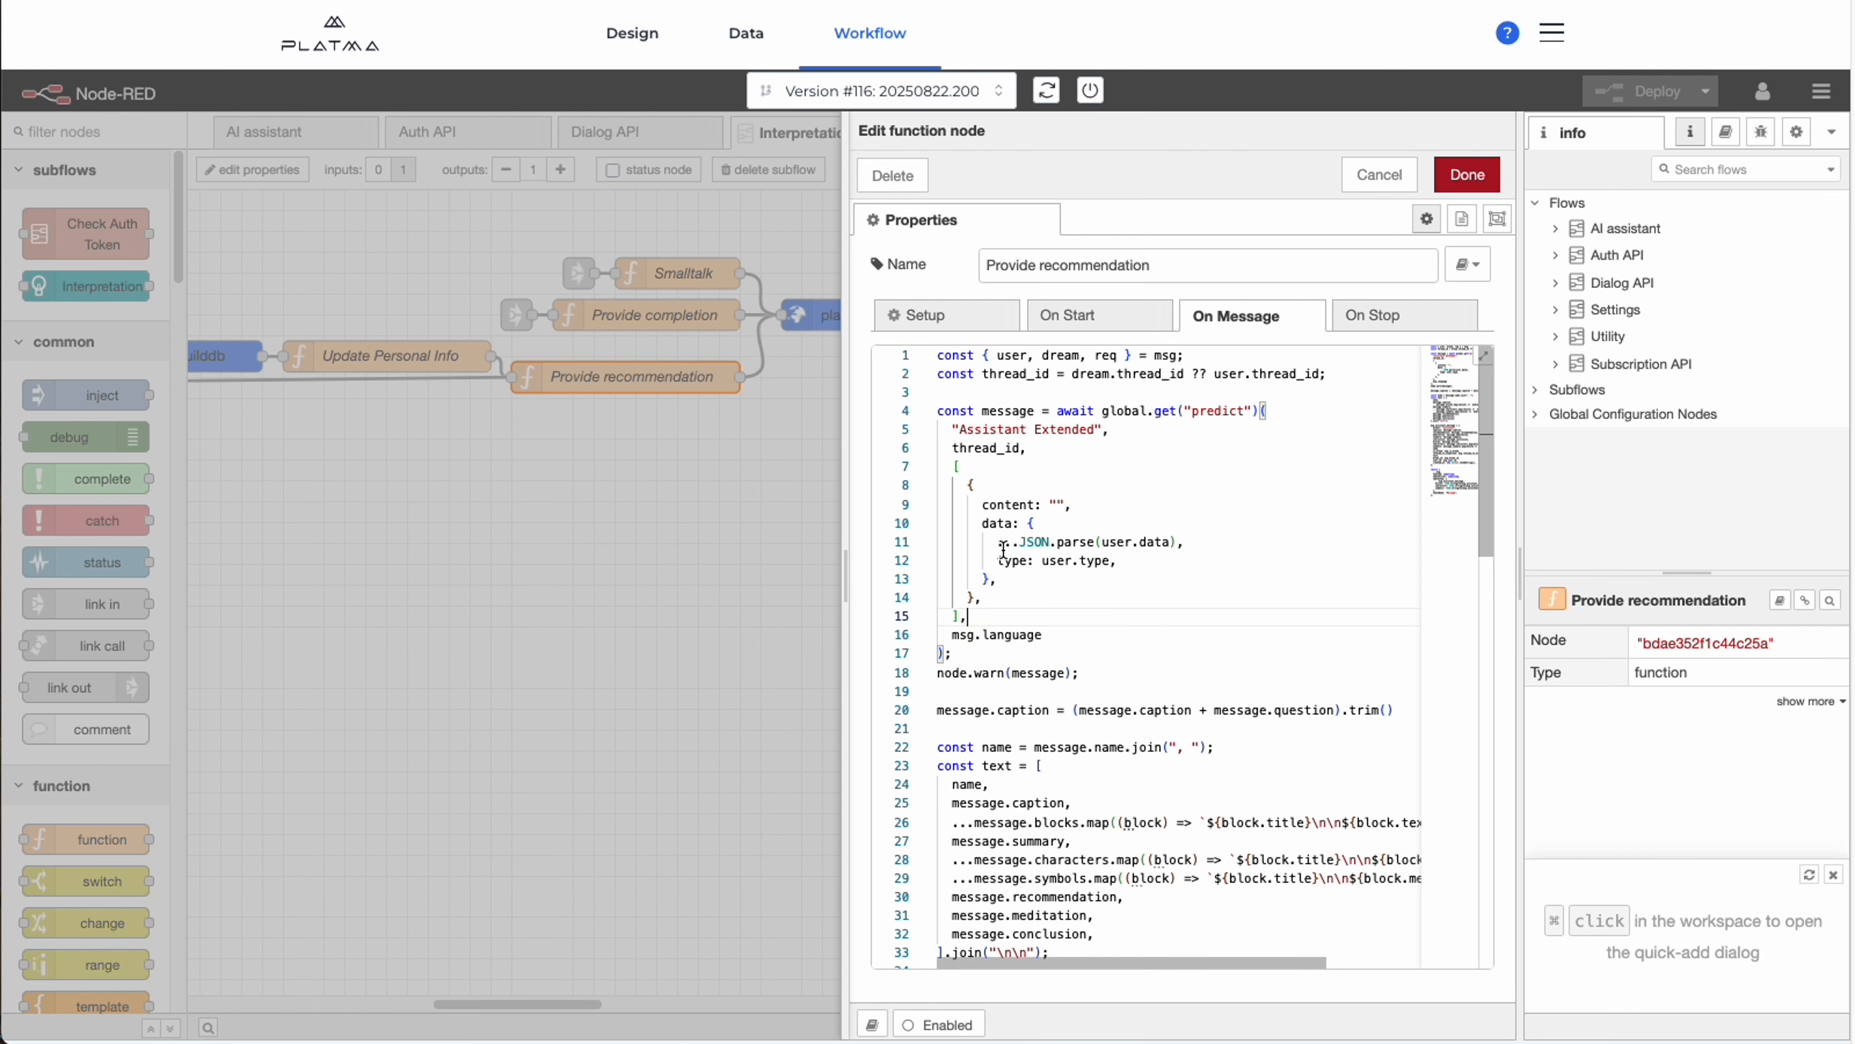
Examine the thread_id and msg.language arguments of the predict call in Provide recommendation.
{"action": "left_click", "coordinate": [1042, 452]}
{"action": "left_click", "coordinate": [1044, 607]}
{"action": "left_click_drag", "start_coordinate": [949, 634], "coordinate": [1087, 633]}
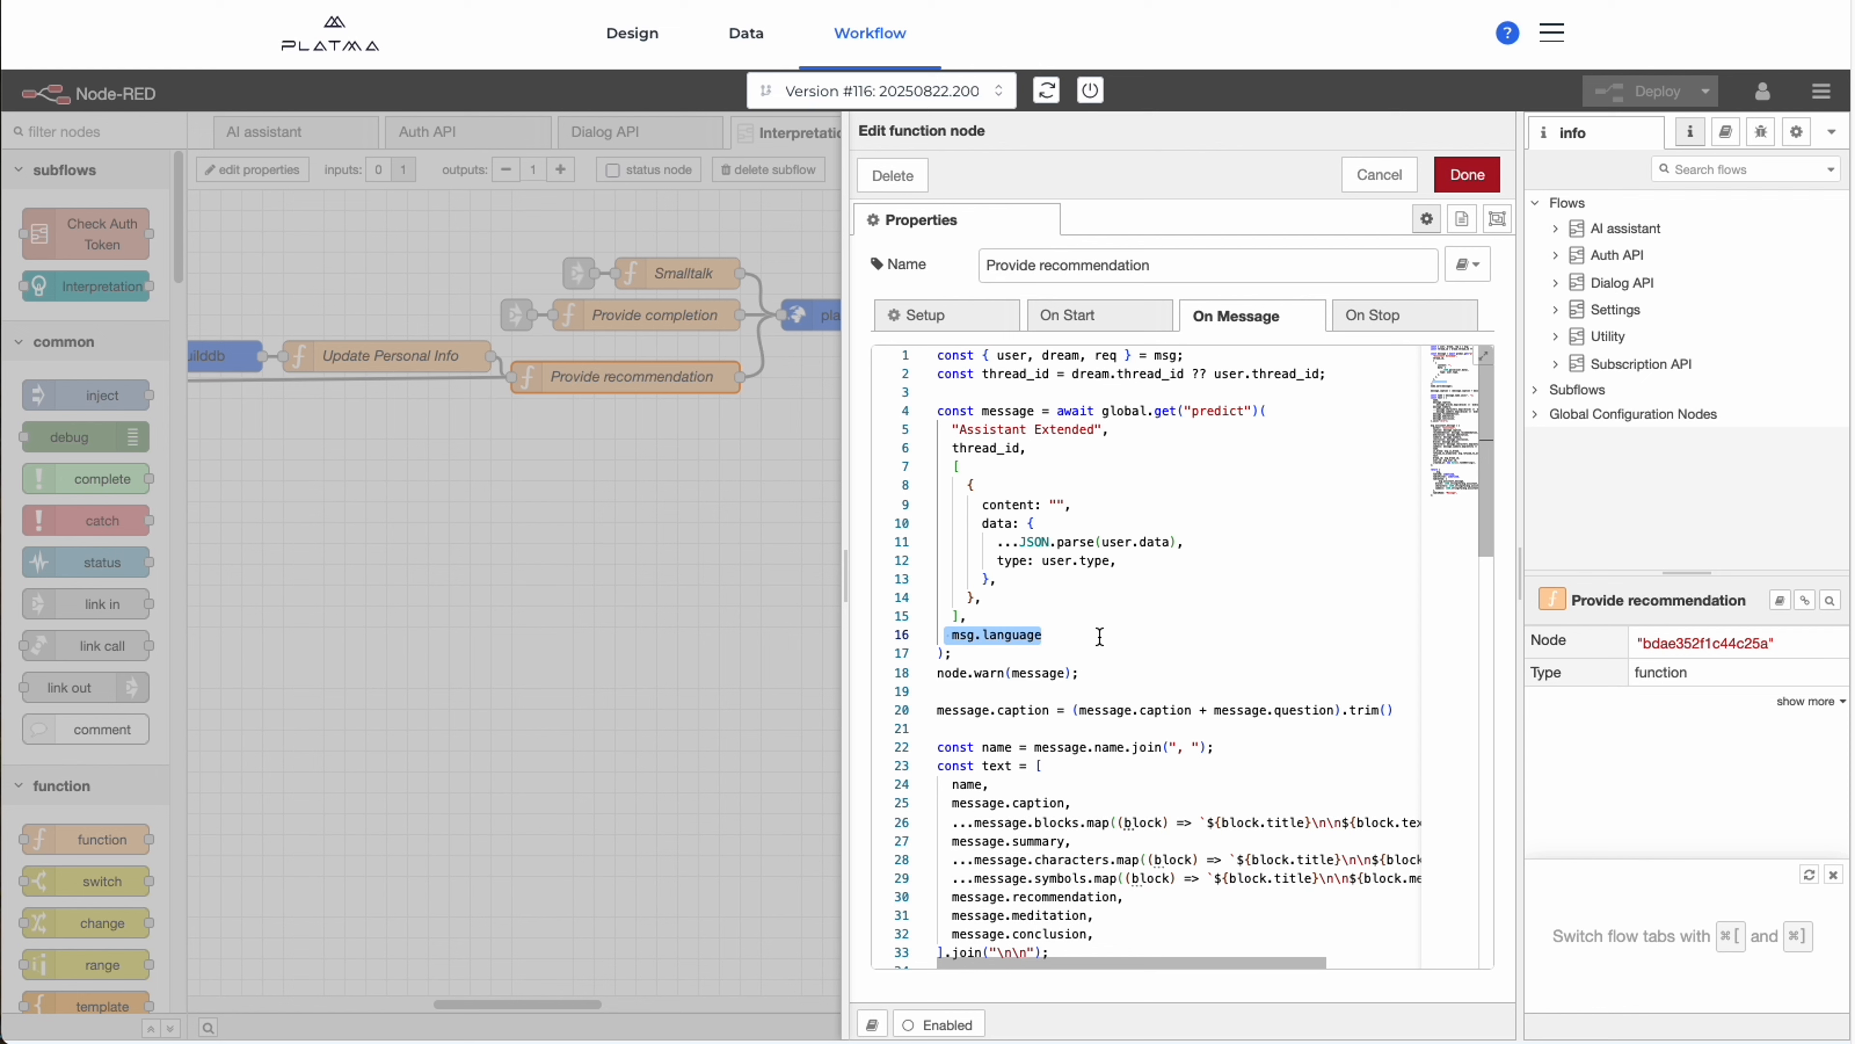
{"action": "left_click", "coordinate": [1067, 638]}
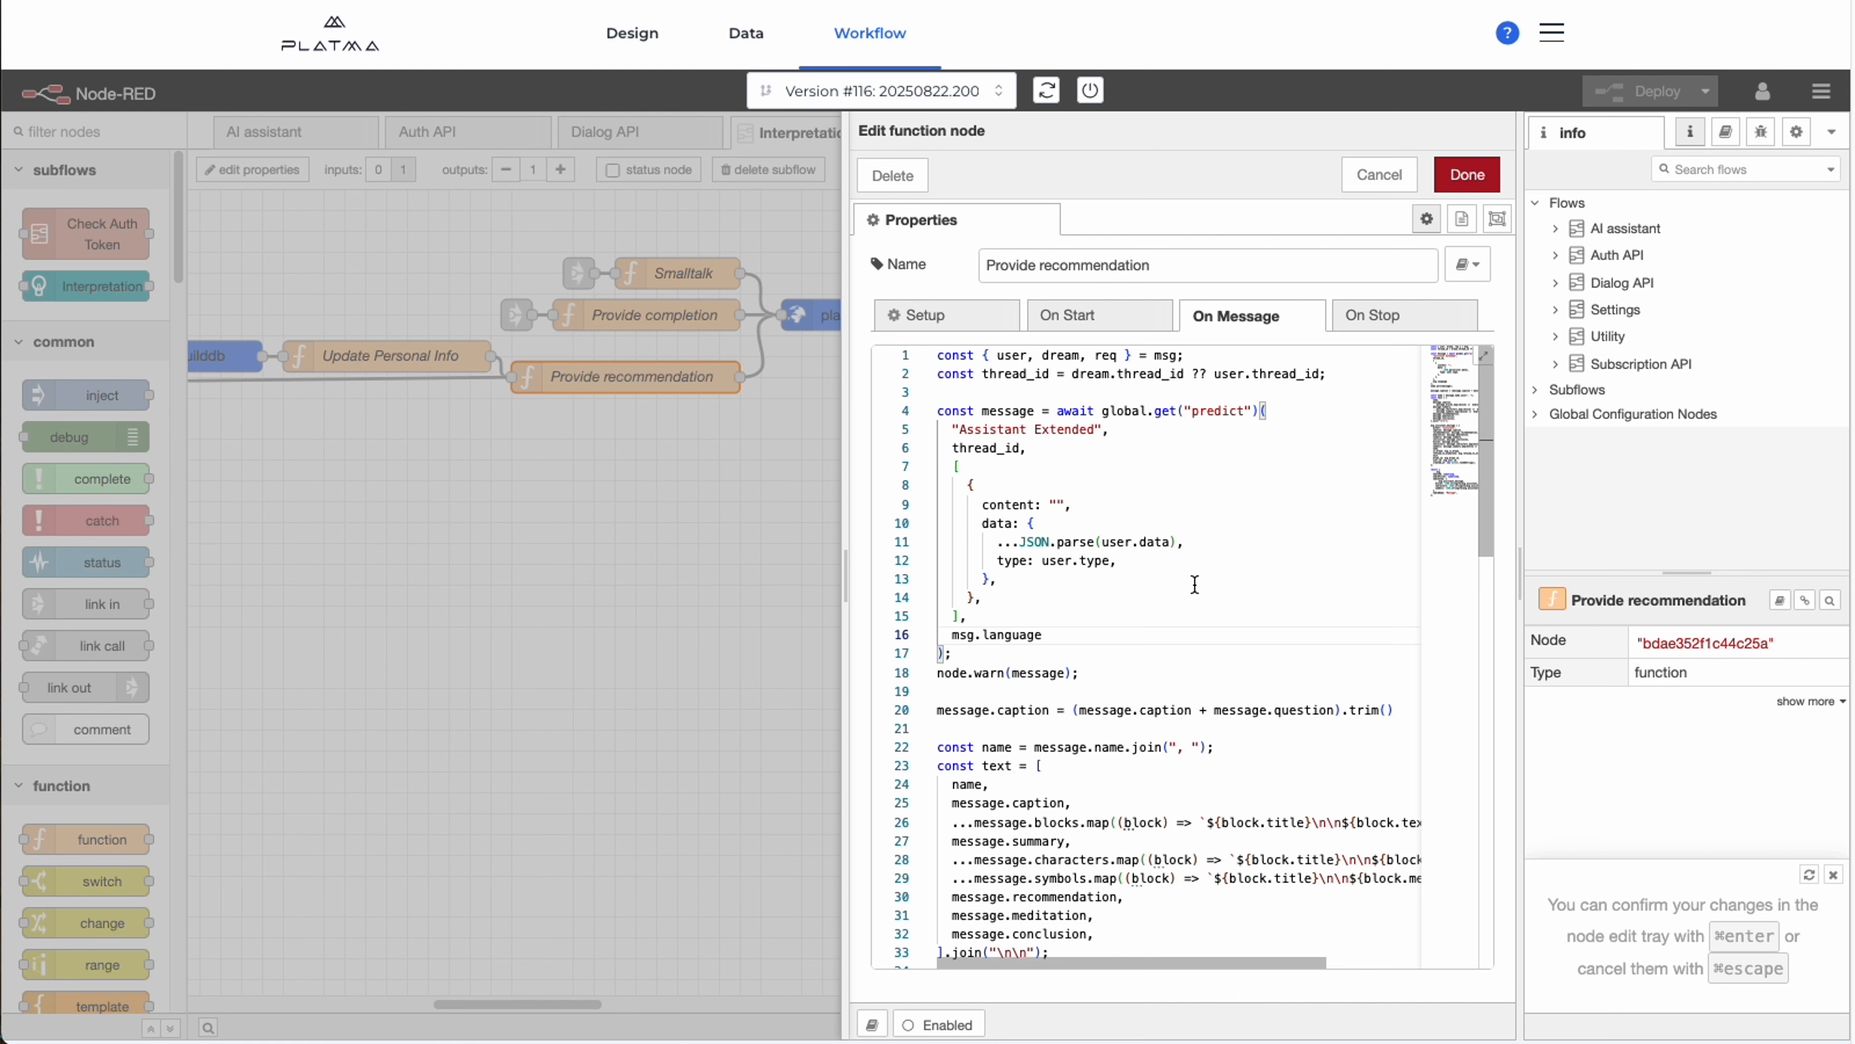
Close Provide recommendation unchanged and review the subflow's closing platma-inbuilddb, Update User, switch, Update Dialog, Update Message and output nodes.
{"action": "left_click", "coordinate": [1379, 174]}
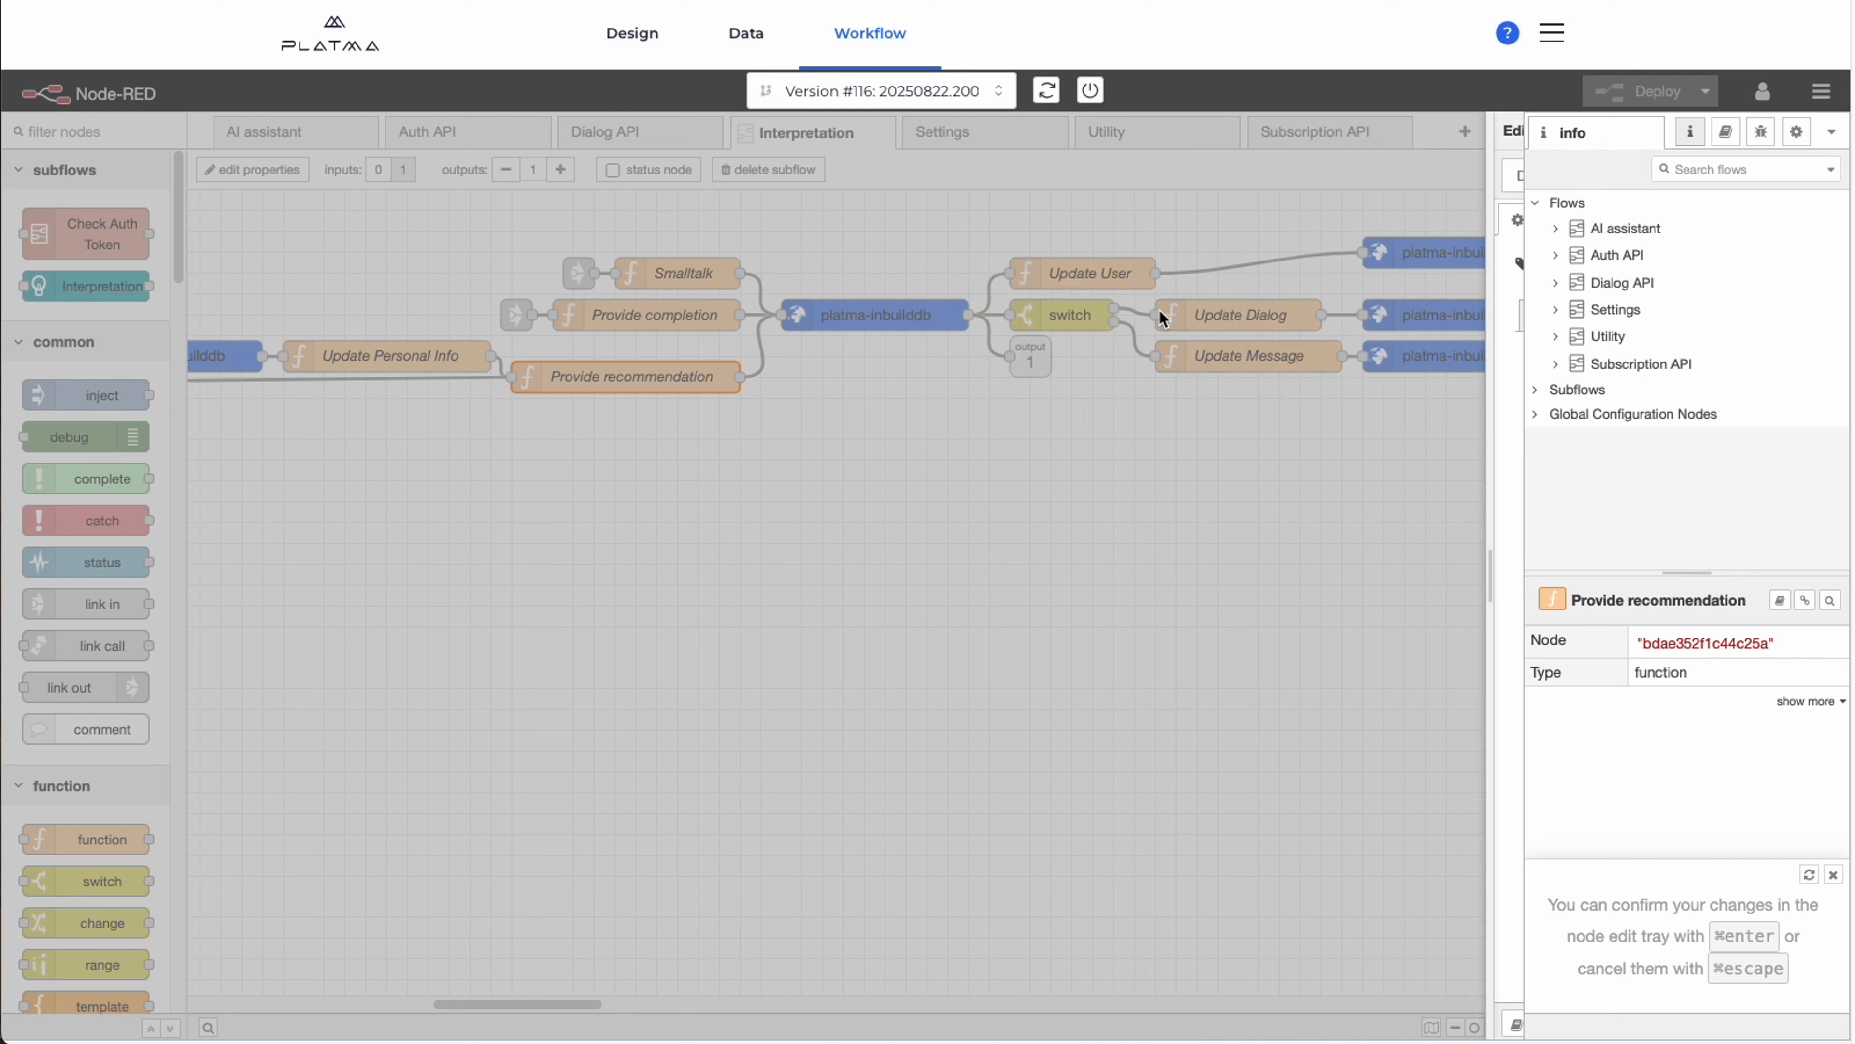
{"action": "left_click", "coordinate": [758, 322]}
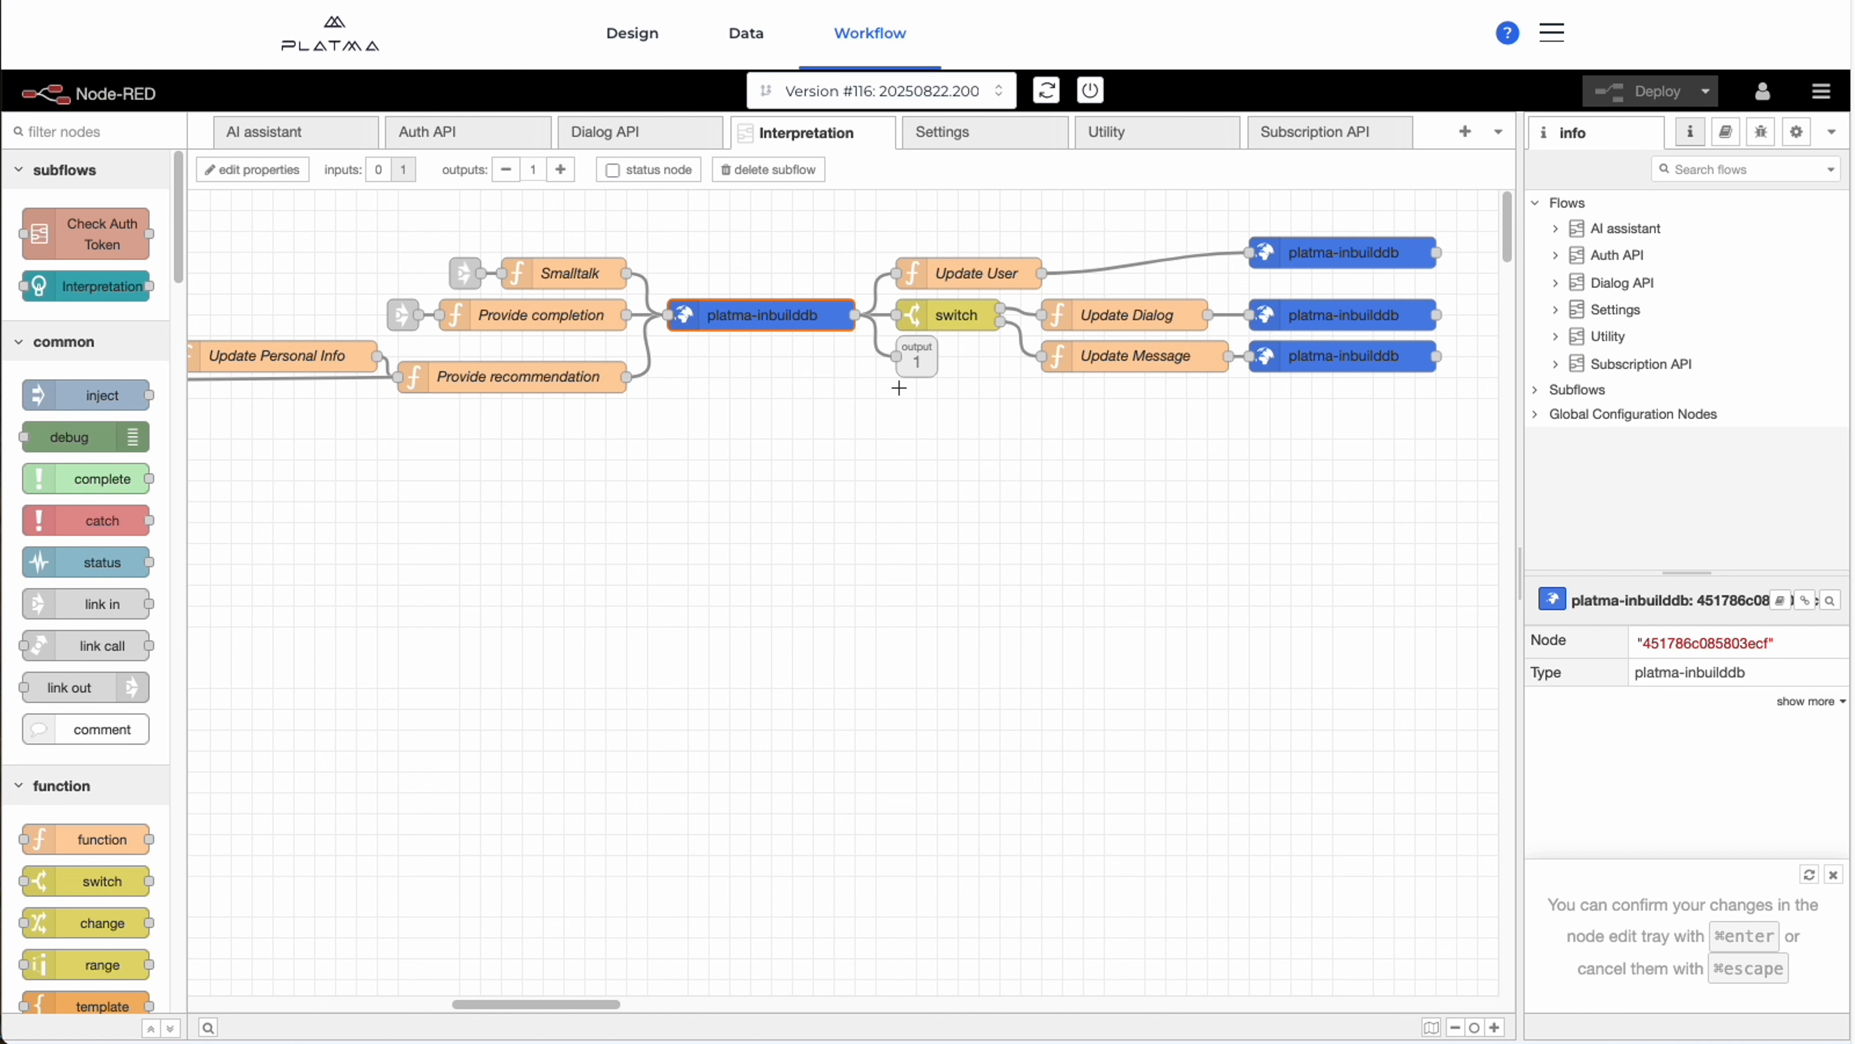
{"action": "left_click_drag", "start_coordinate": [897, 471], "coordinate": [655, 480]}
{"action": "mouse_move", "coordinate": [655, 214]}
{"action": "left_mouse_down"}
{"action": "mouse_move", "coordinate": [1035, 426]}
{"action": "mouse_move", "coordinate": [980, 447]}
{"action": "left_mouse_up"}
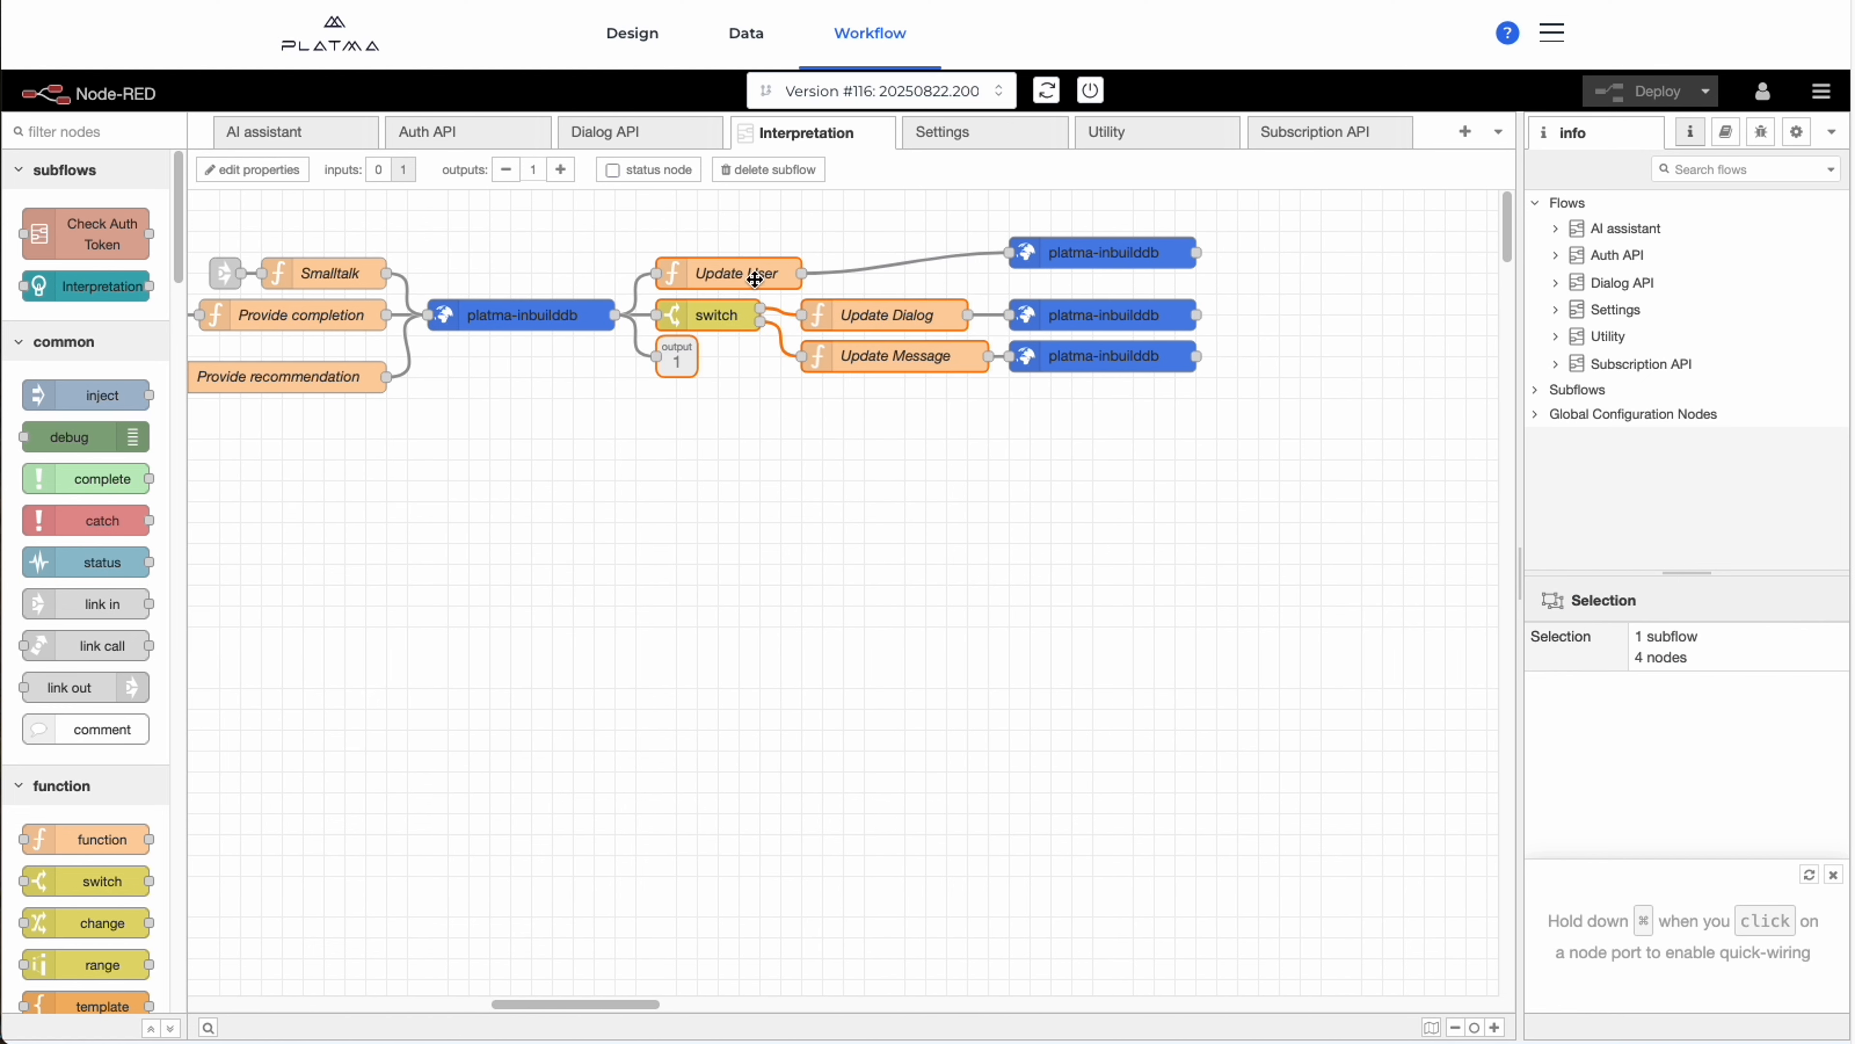
{"action": "left_click", "coordinate": [757, 227]}
{"action": "left_click", "coordinate": [737, 272]}
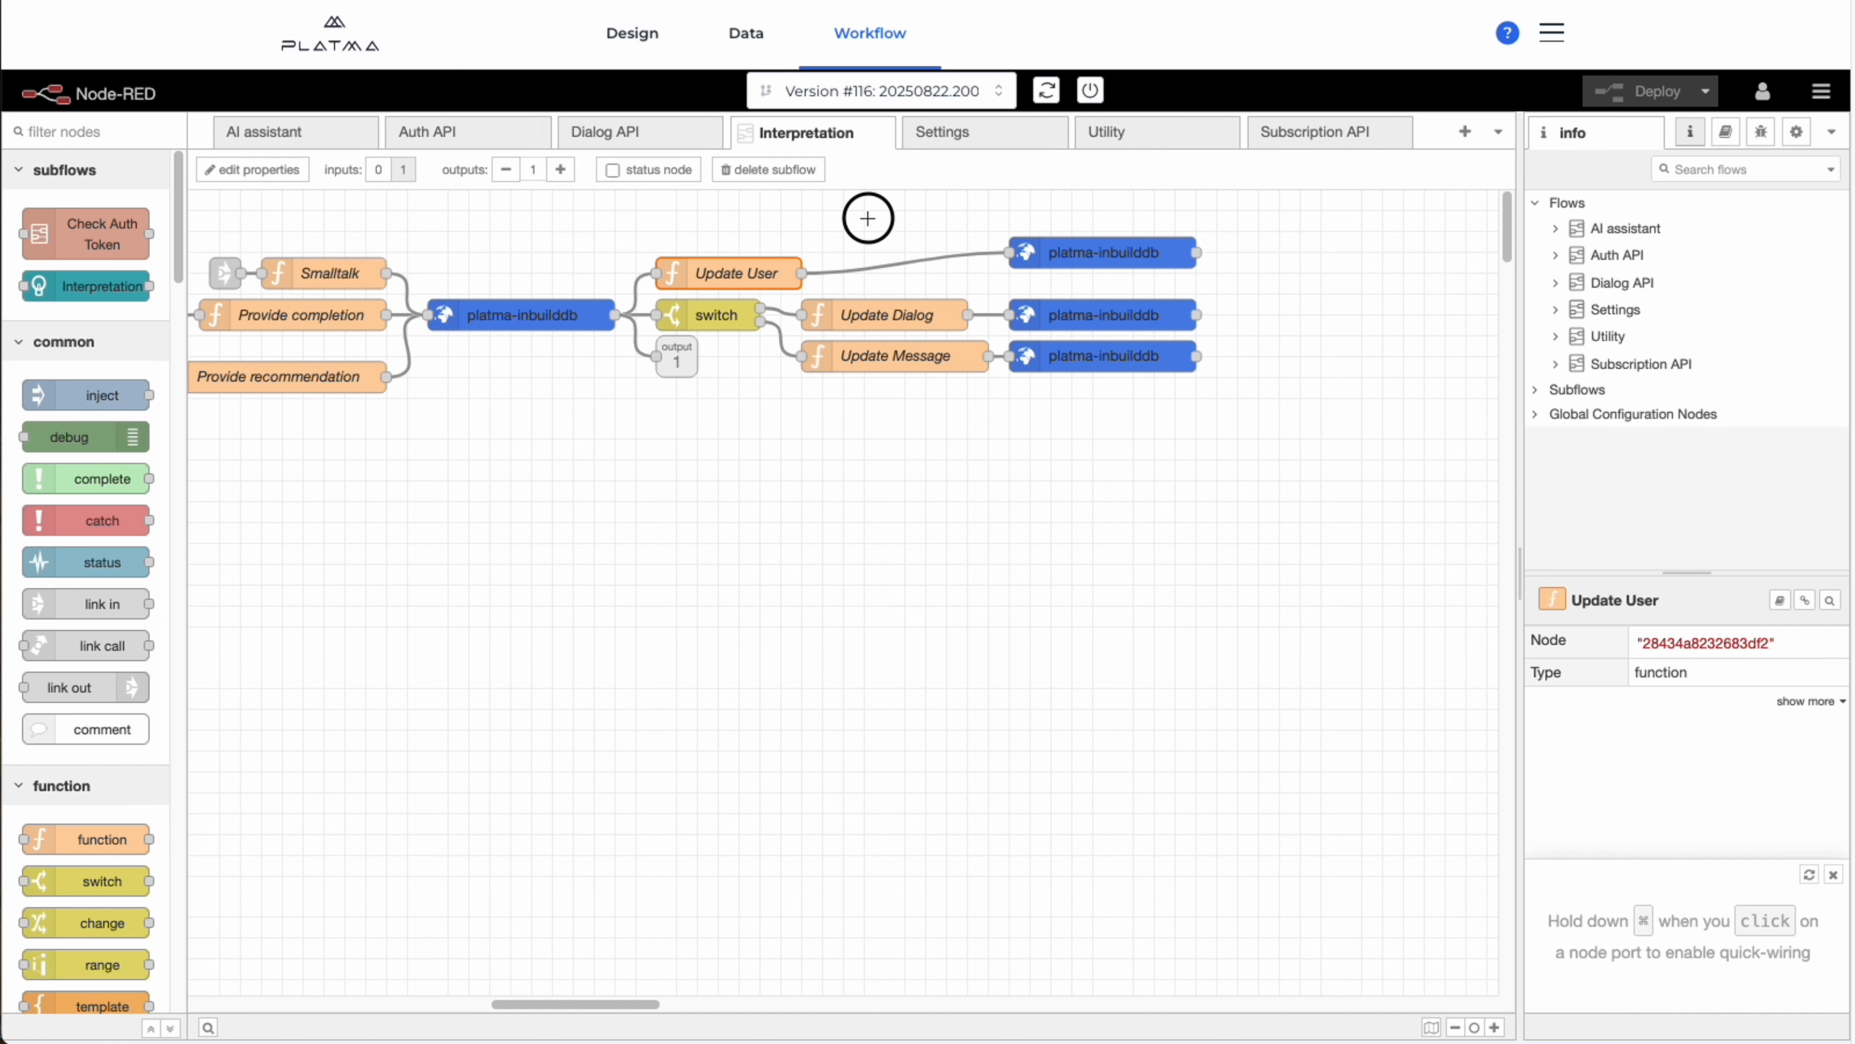
{"action": "left_click_drag", "start_coordinate": [647, 207], "coordinate": [953, 415]}
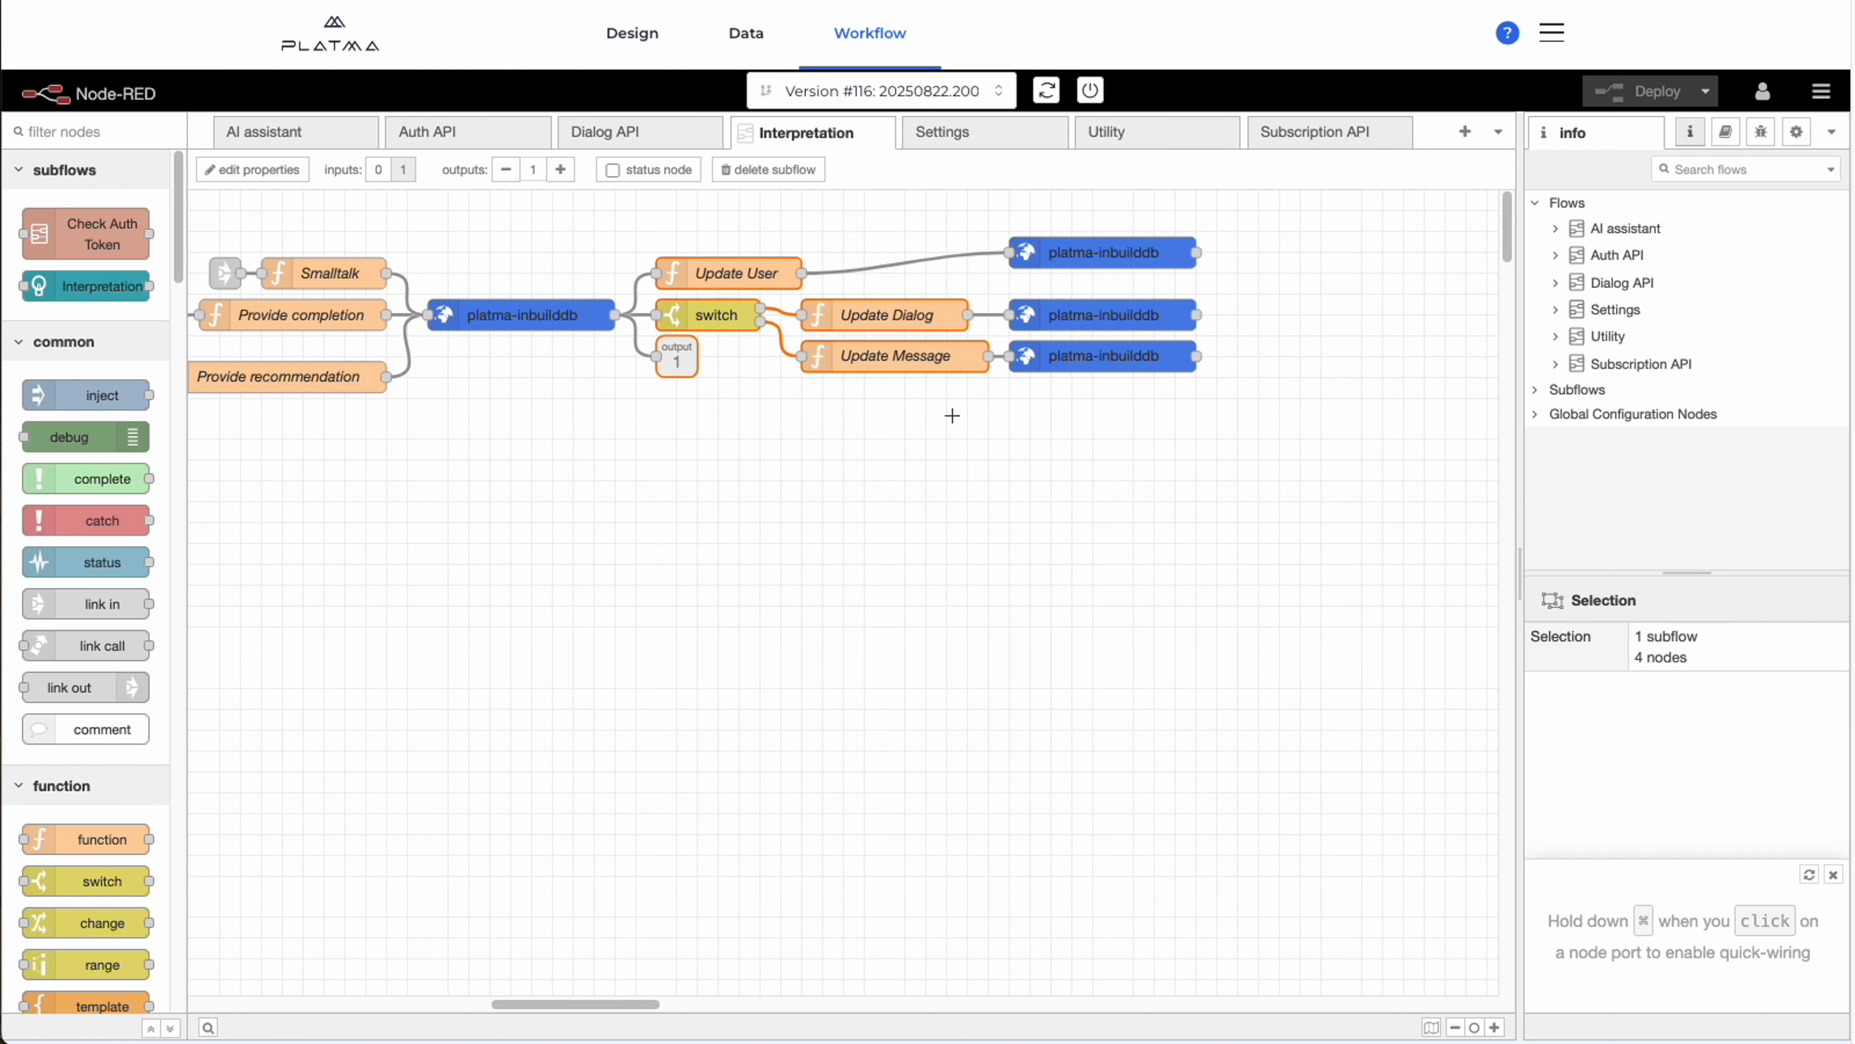
{"action": "left_click", "coordinate": [950, 490]}
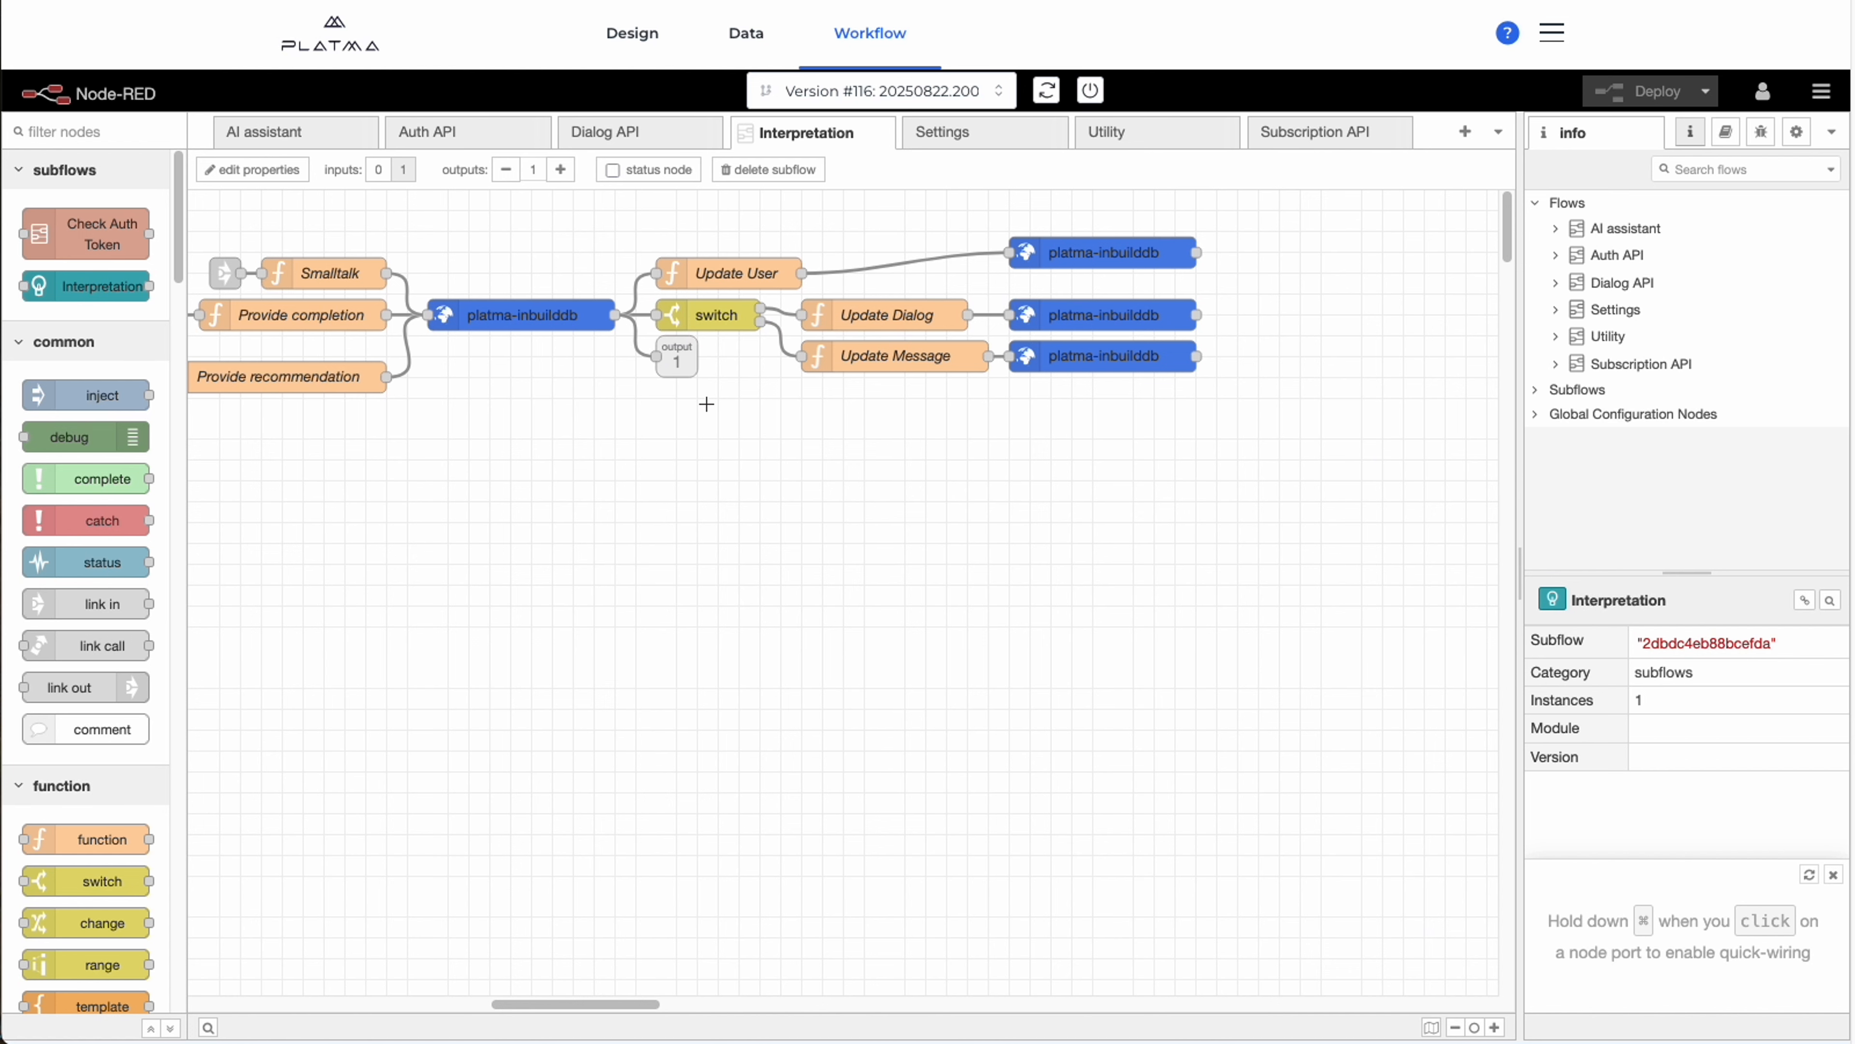
{"action": "left_click", "coordinate": [689, 369]}
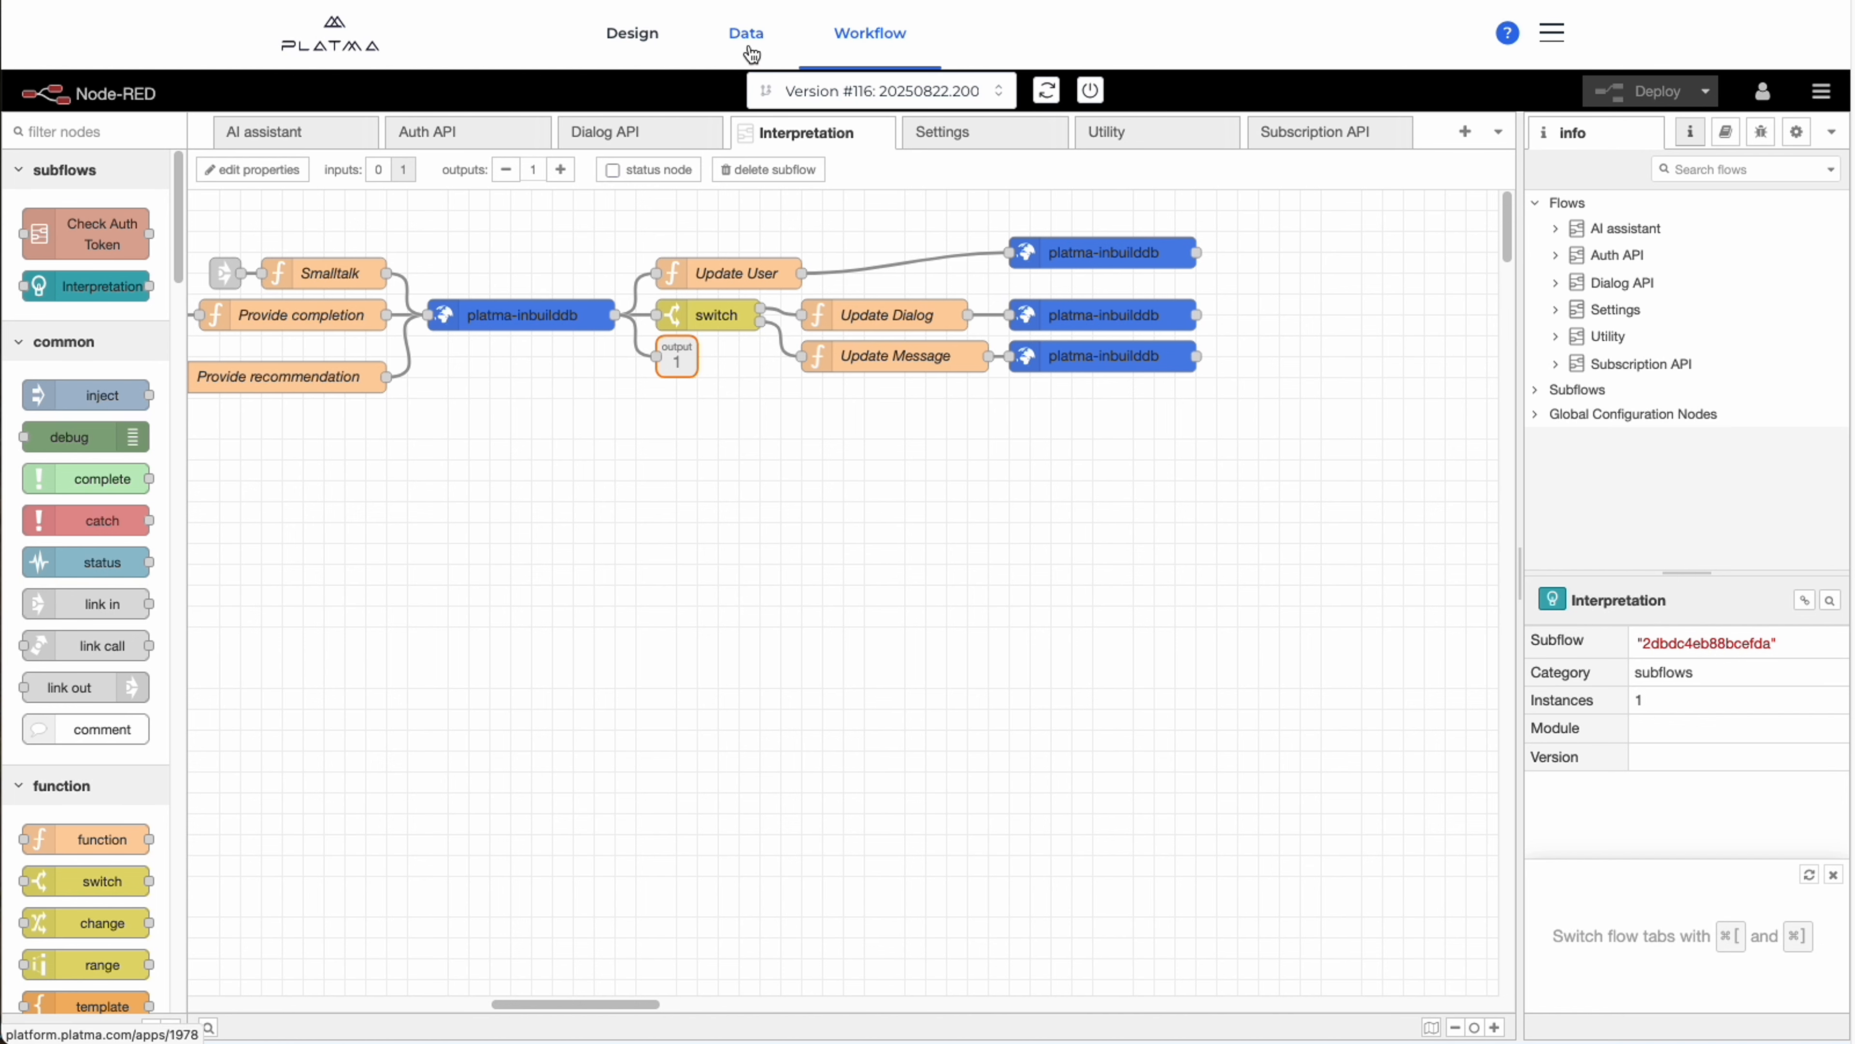
Review the app's User table in the Data section and the form for creating a new table, then dismiss the form.
{"action": "left_click", "coordinate": [748, 32]}
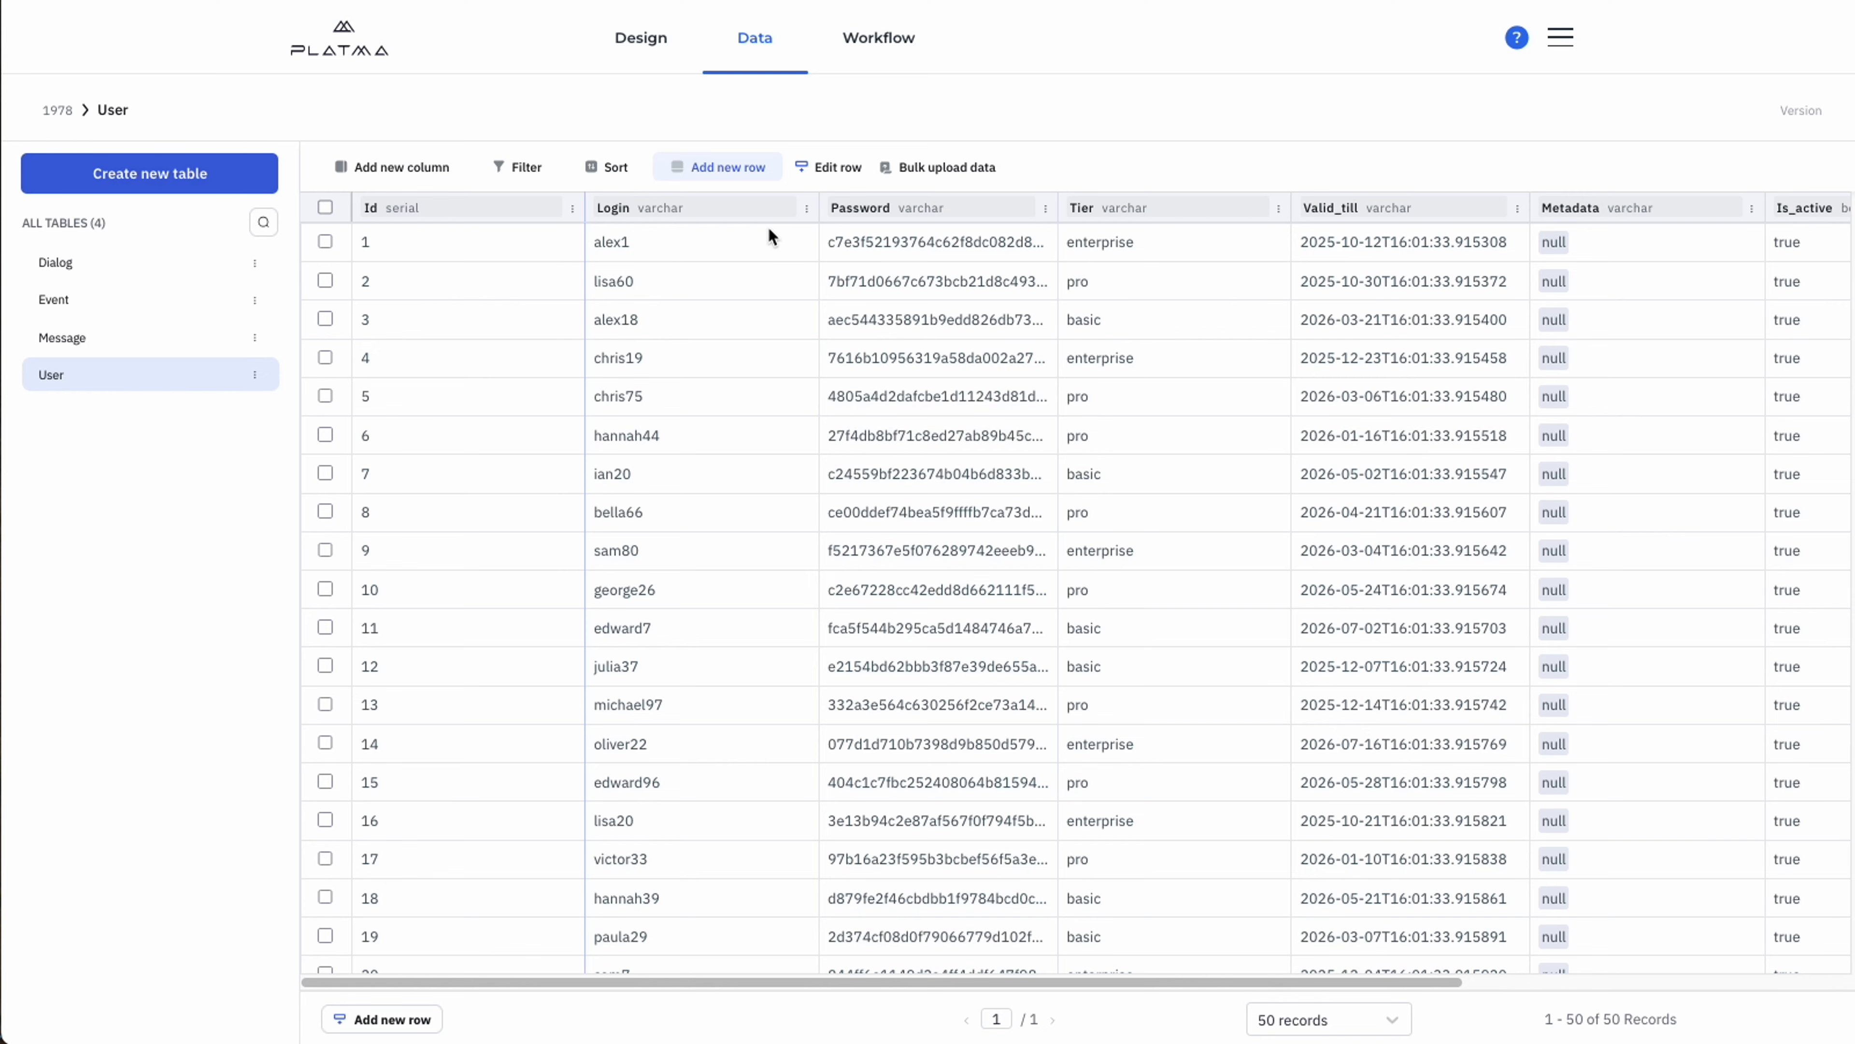
{"action": "left_click", "coordinate": [802, 167]}
{"action": "left_click", "coordinate": [686, 666]}
{"action": "left_click", "coordinate": [245, 181]}
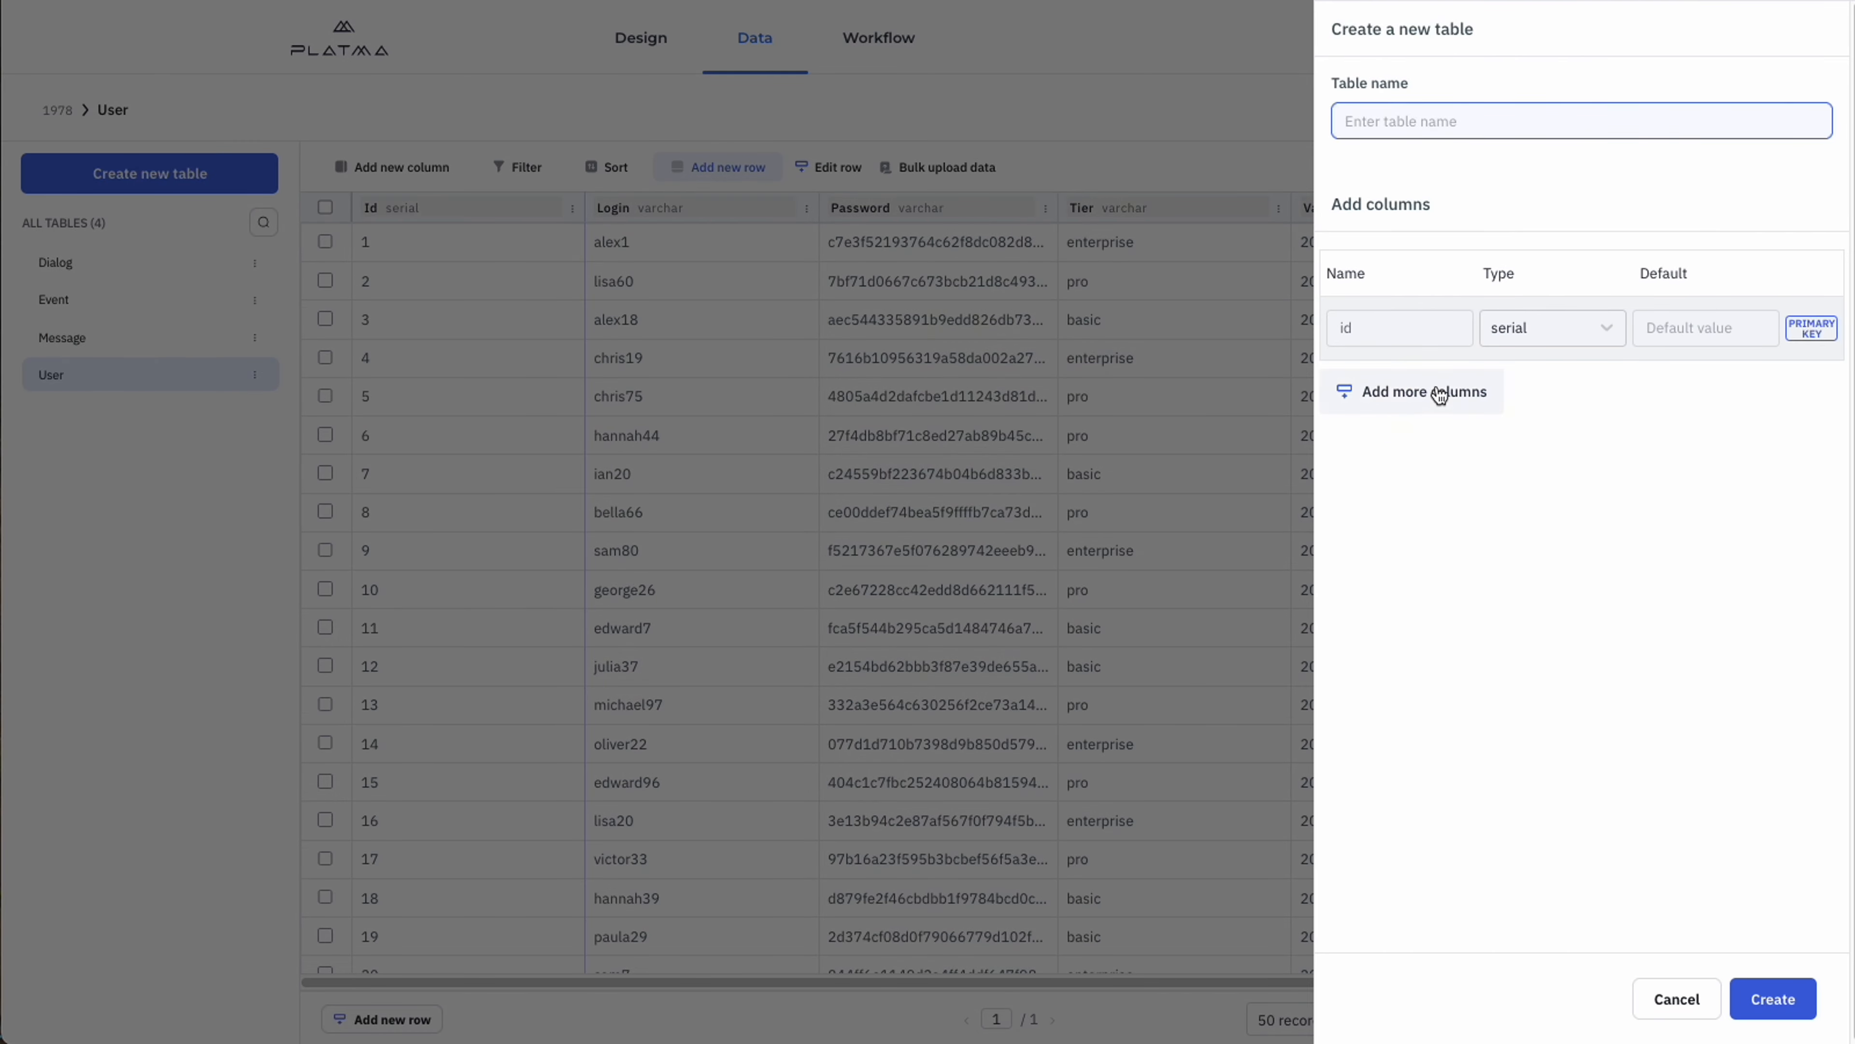
{"action": "left_click", "coordinate": [1152, 95]}
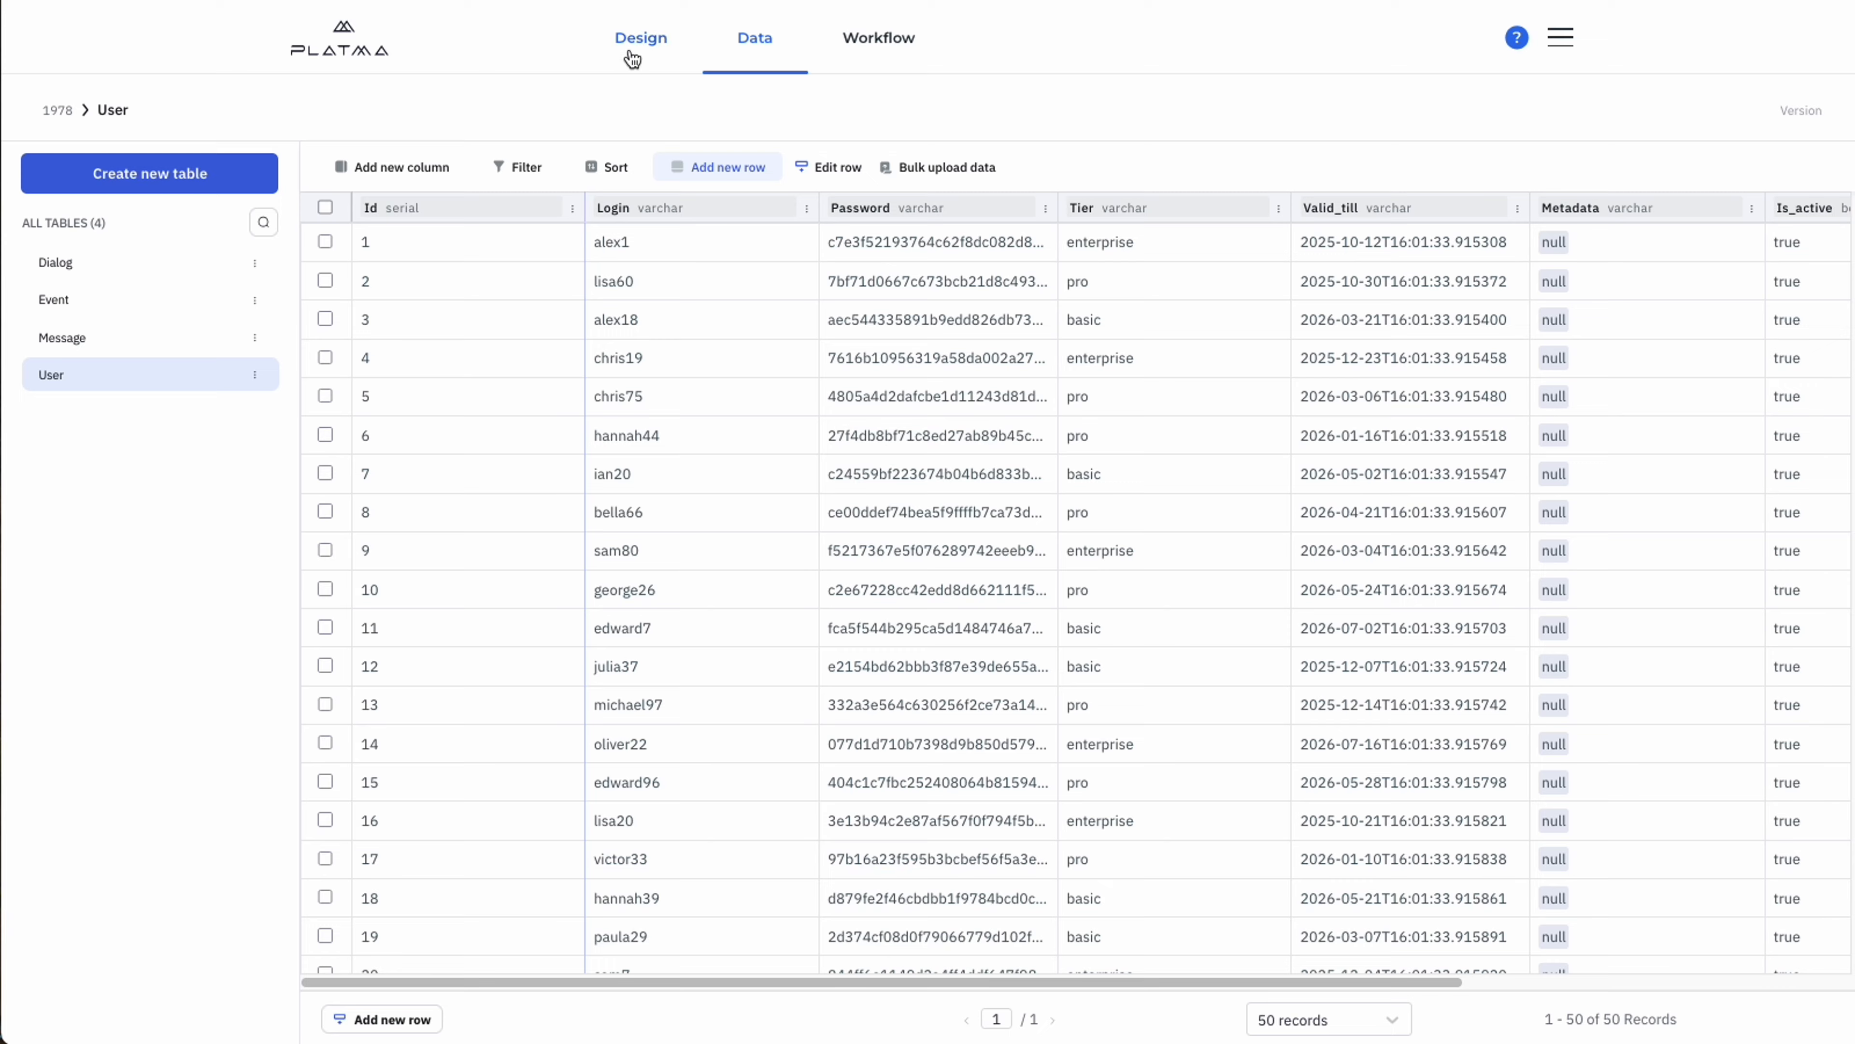
Open the AI Assistant app's Design view and browse the available layout, form and other components.
{"action": "left_click", "coordinate": [641, 40]}
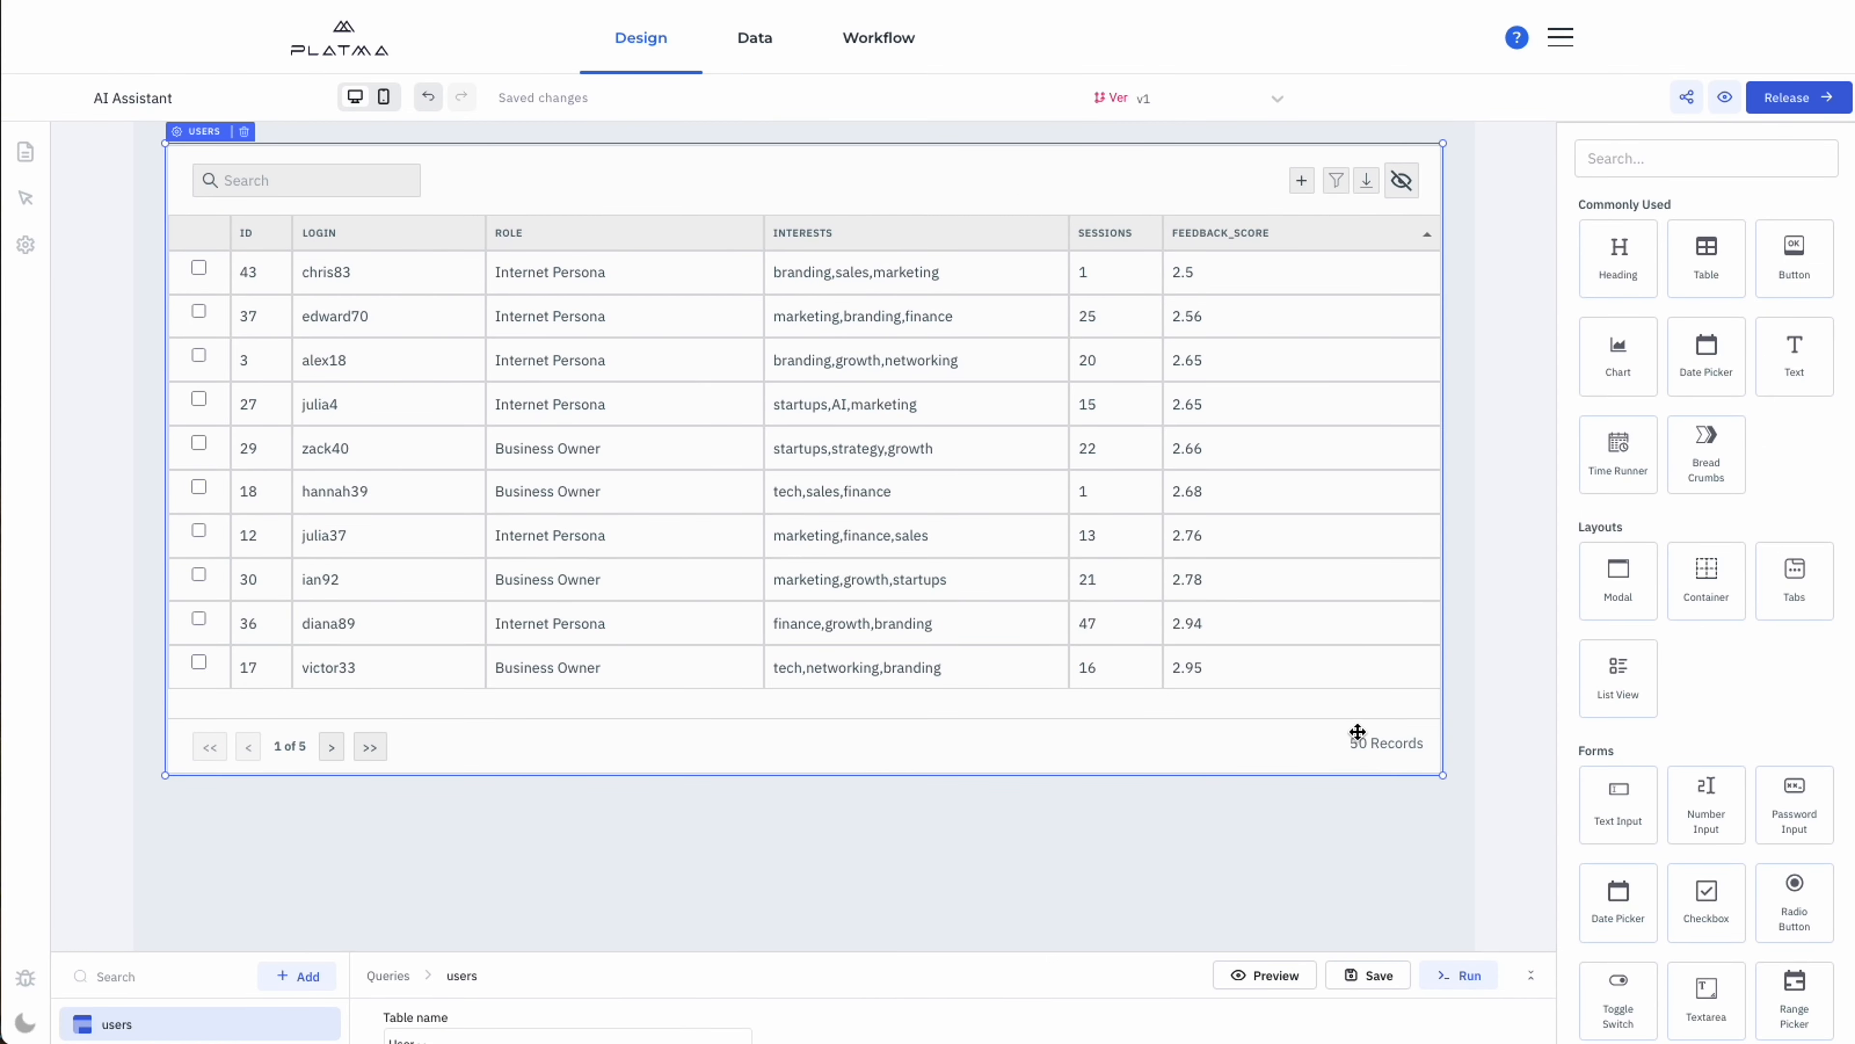
{"action": "scroll", "coordinate": [1687, 607], "scroll_direction": "down", "scroll_amount": 5}
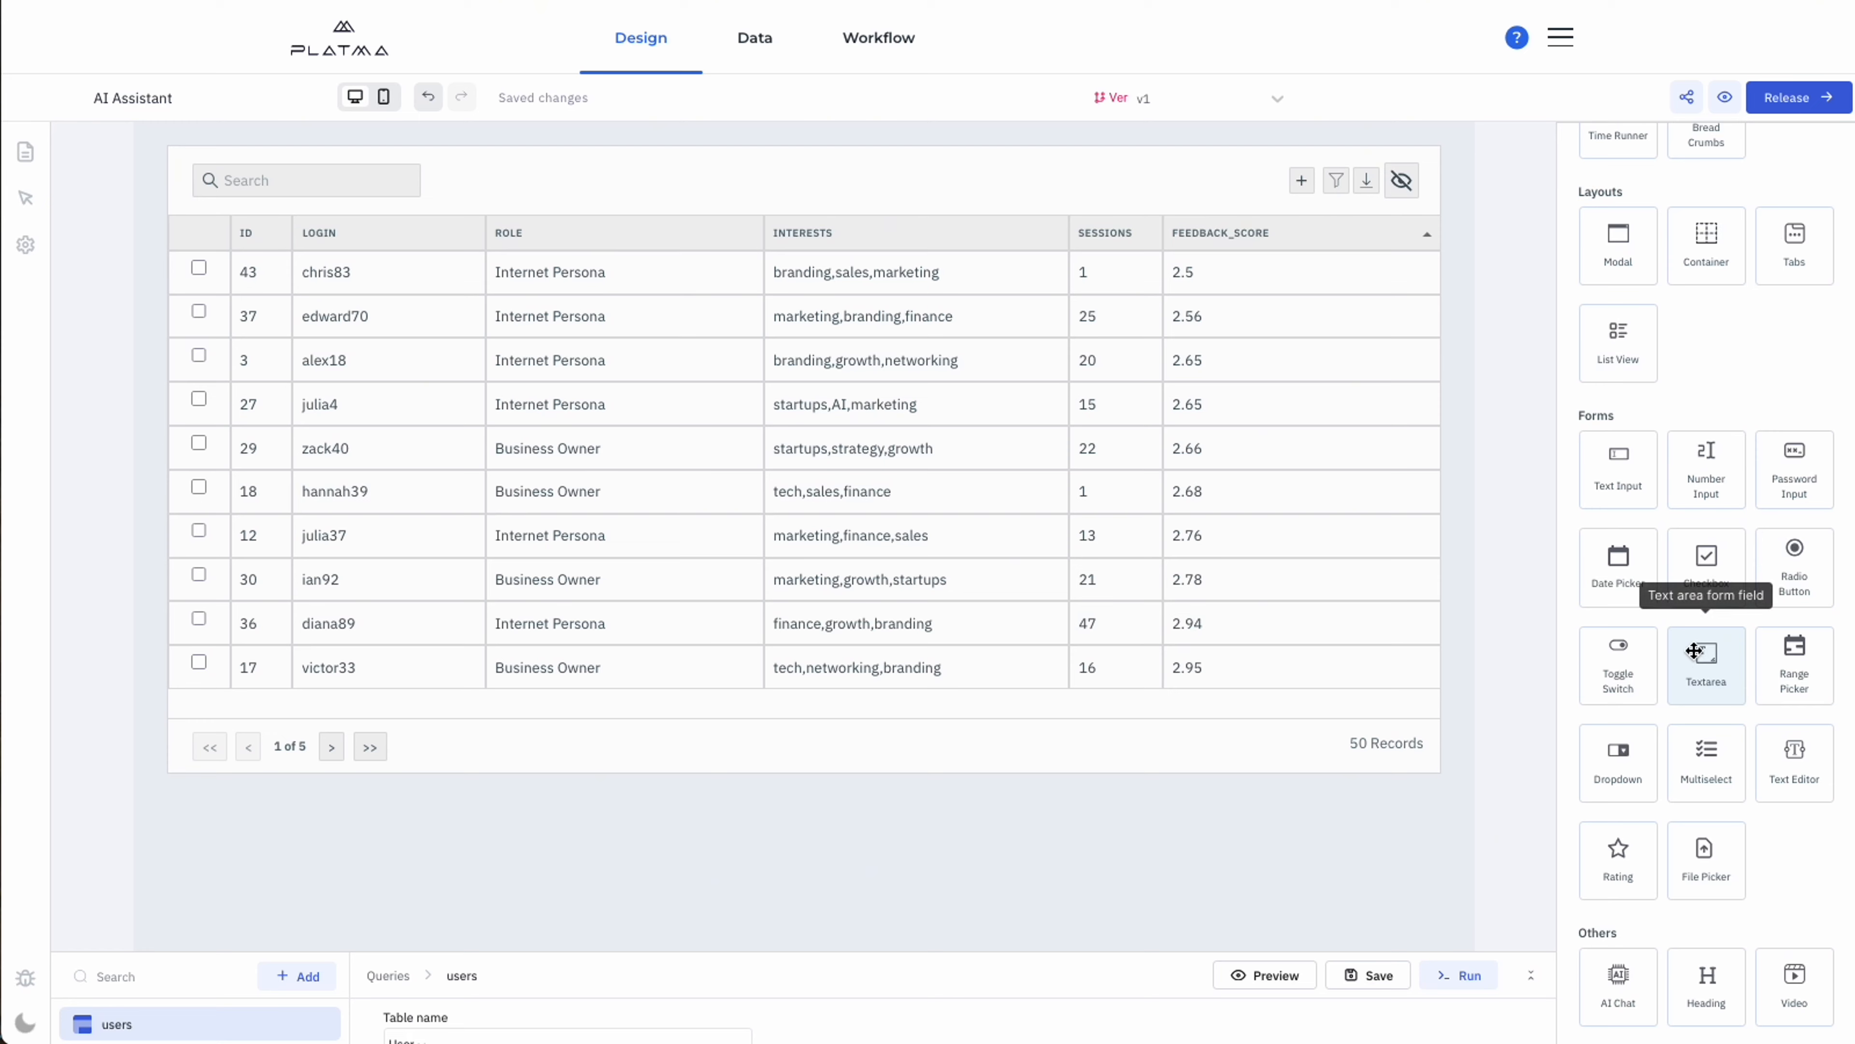
{"action": "scroll", "coordinate": [1689, 658], "scroll_direction": "down", "scroll_amount": 8}
{"action": "scroll", "coordinate": [1695, 655], "scroll_direction": "up", "scroll_amount": 15}
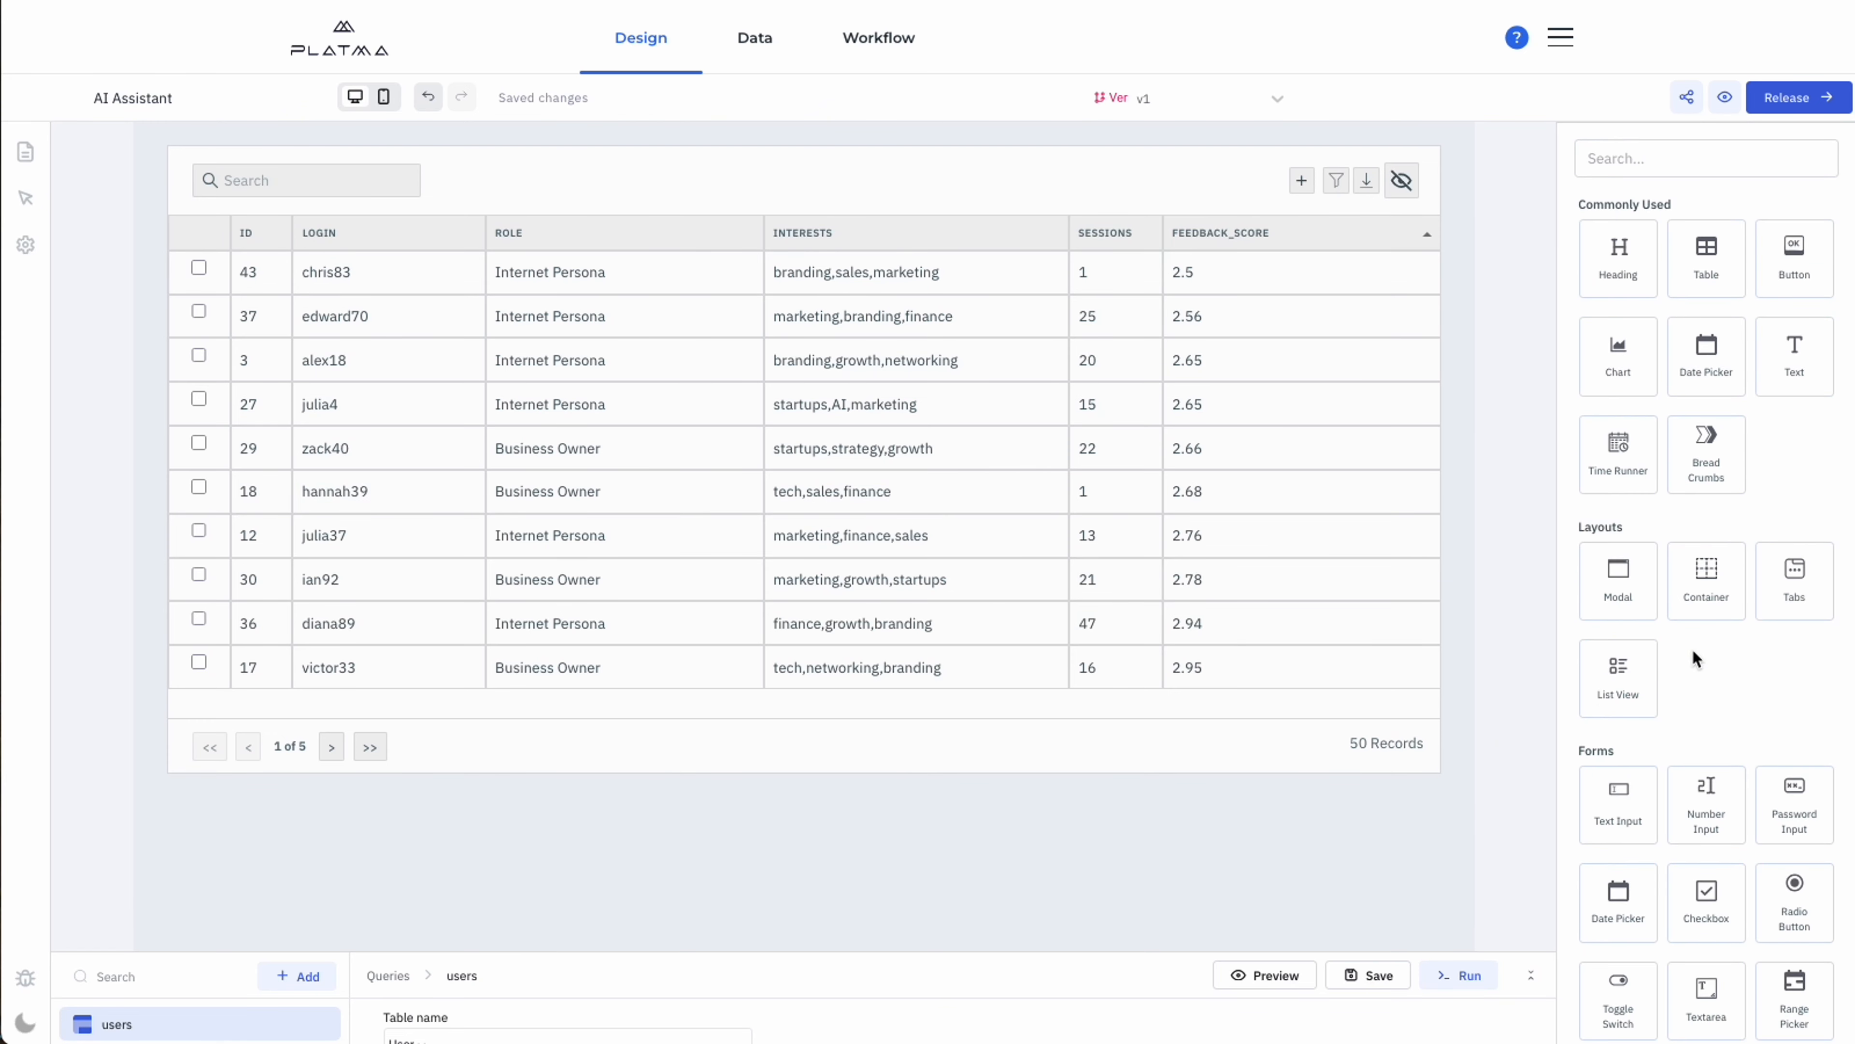
Inspect the users table's data binding and columns, and enlarge the query area to view the users query settings.
{"action": "left_click", "coordinate": [1096, 738]}
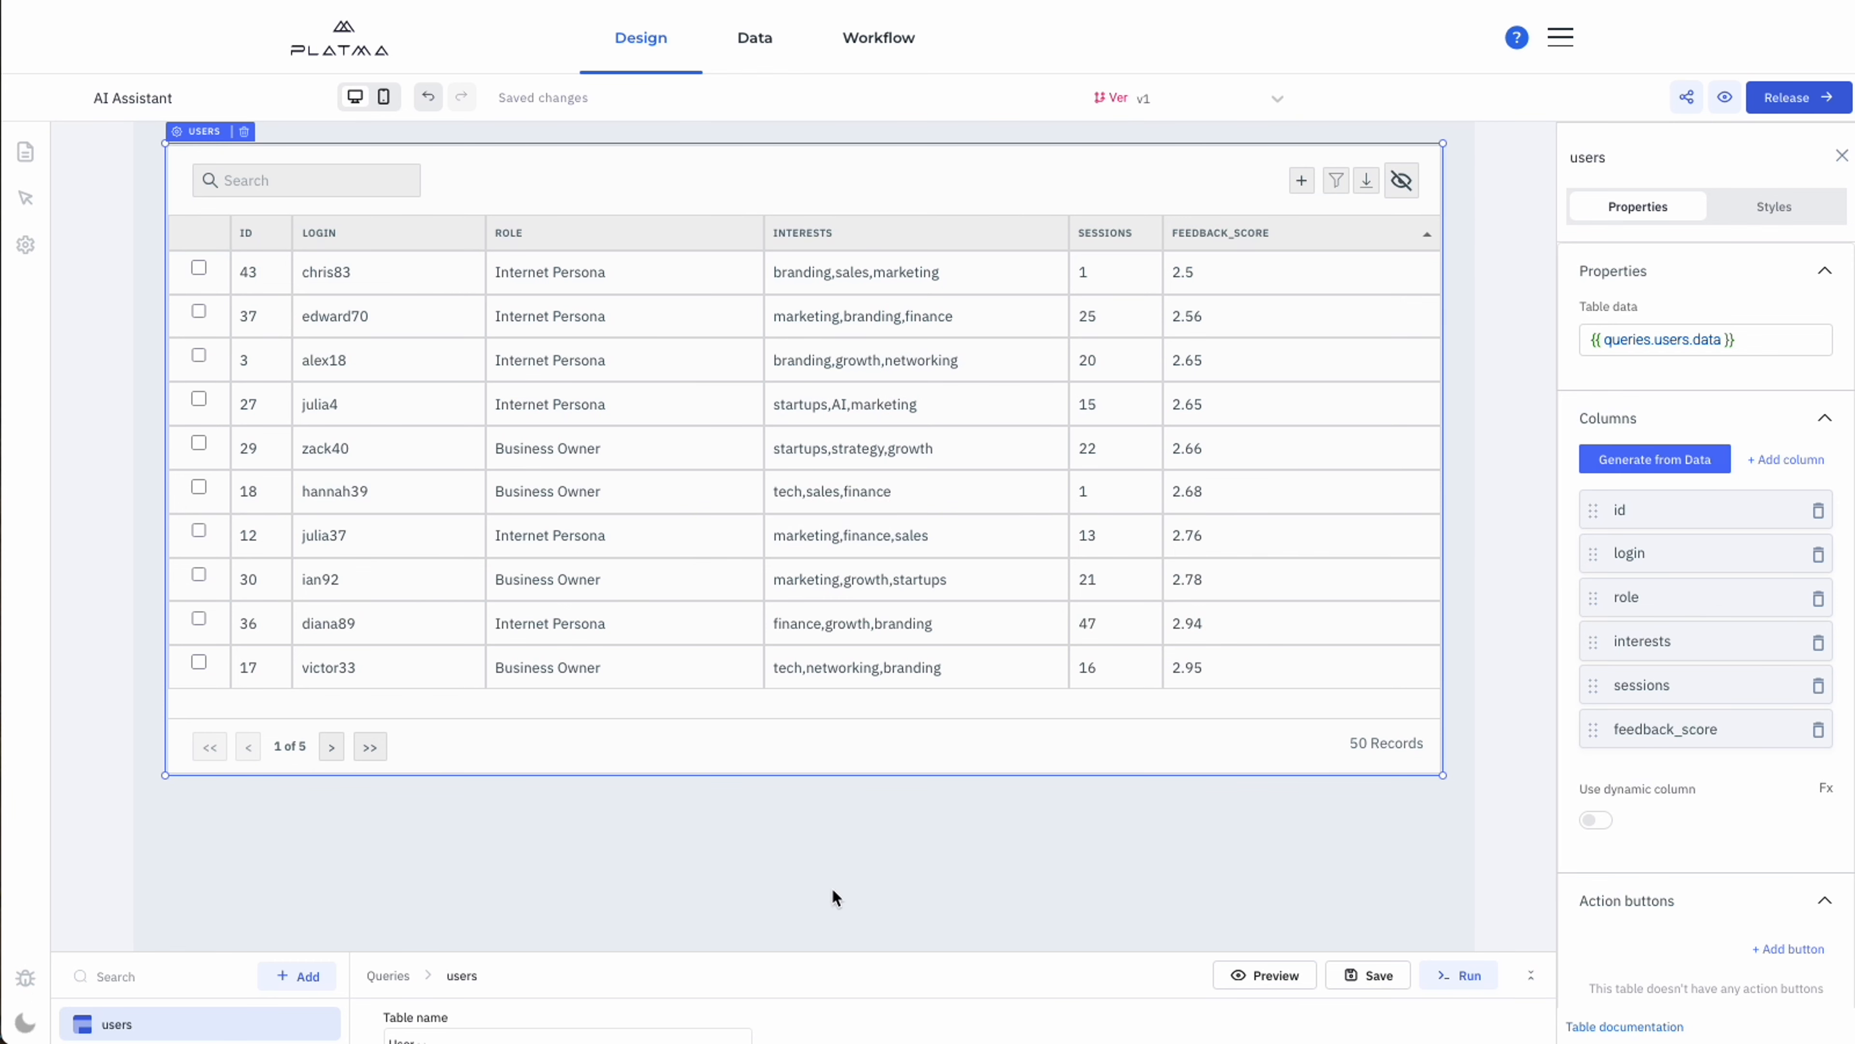
{"action": "left_click_drag", "start_coordinate": [815, 950], "coordinate": [851, 825]}
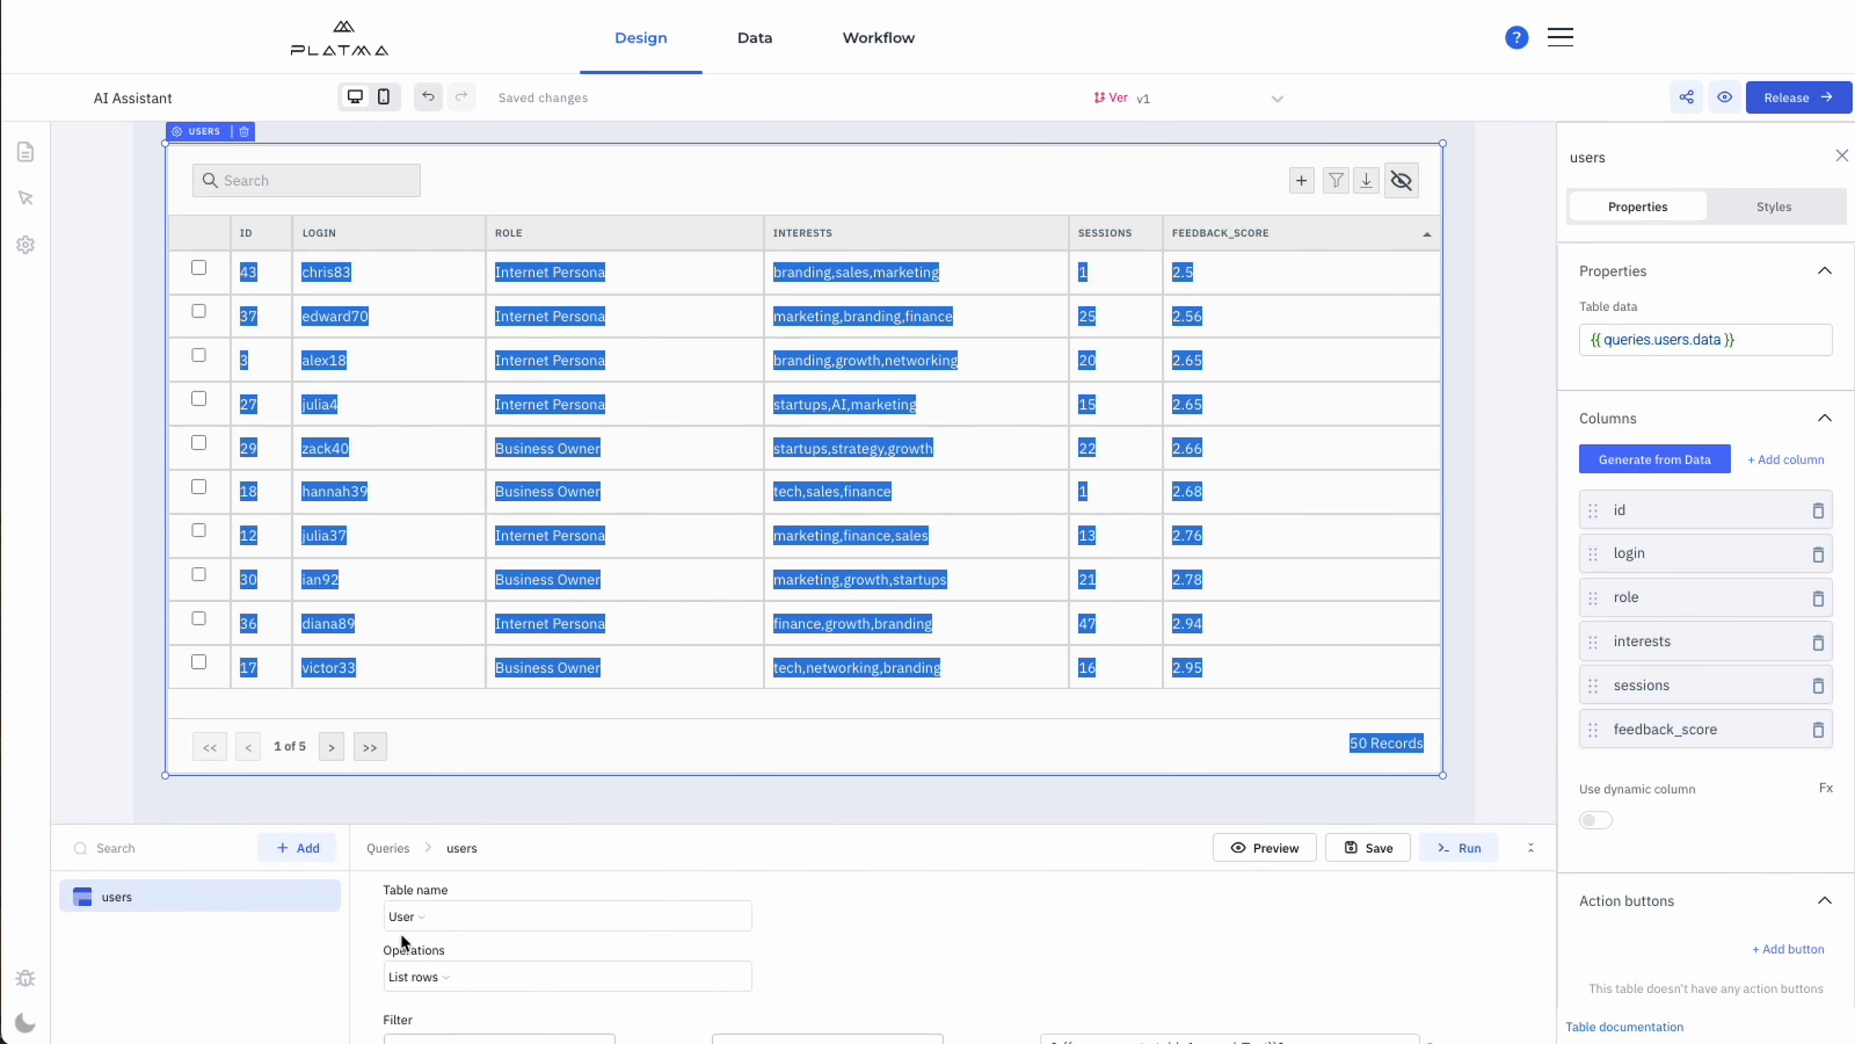
{"action": "left_click", "coordinate": [583, 808]}
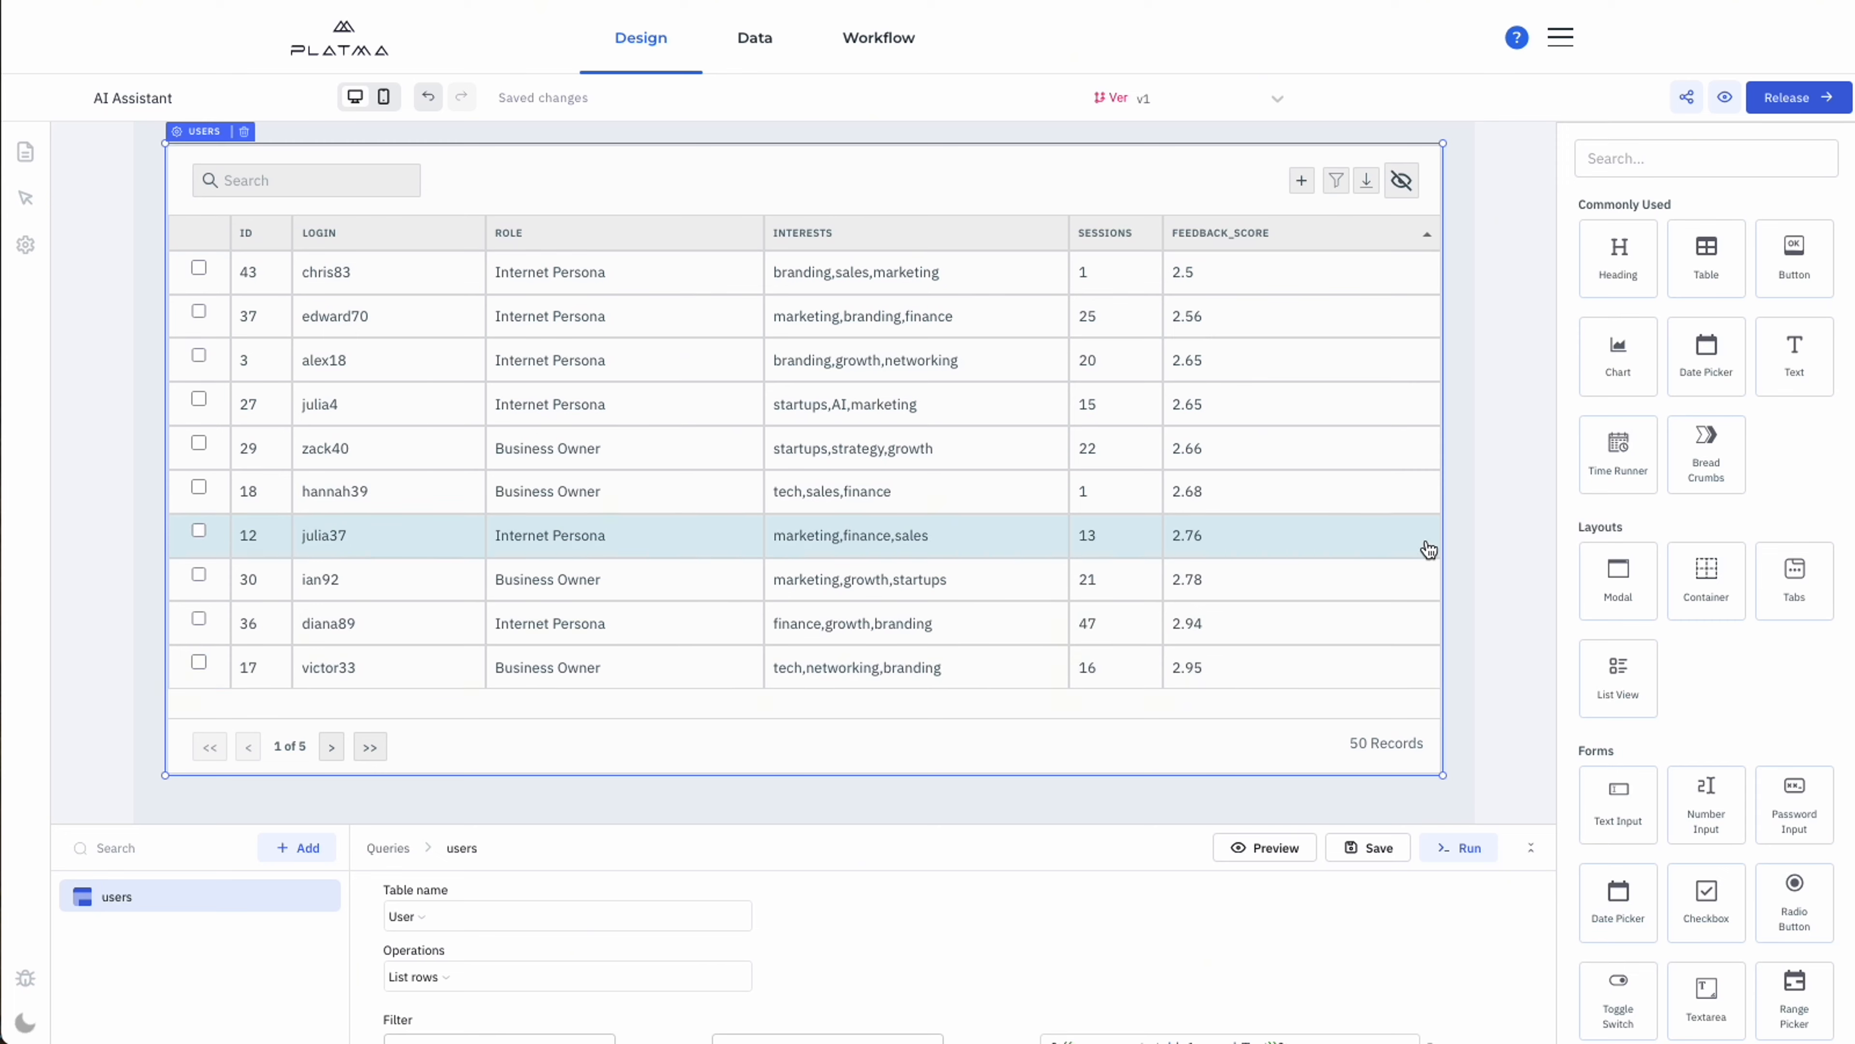
Check the app's list of pages, then close it and deselect the users table.
{"action": "left_click_drag", "start_coordinate": [1438, 774], "coordinate": [1430, 719]}
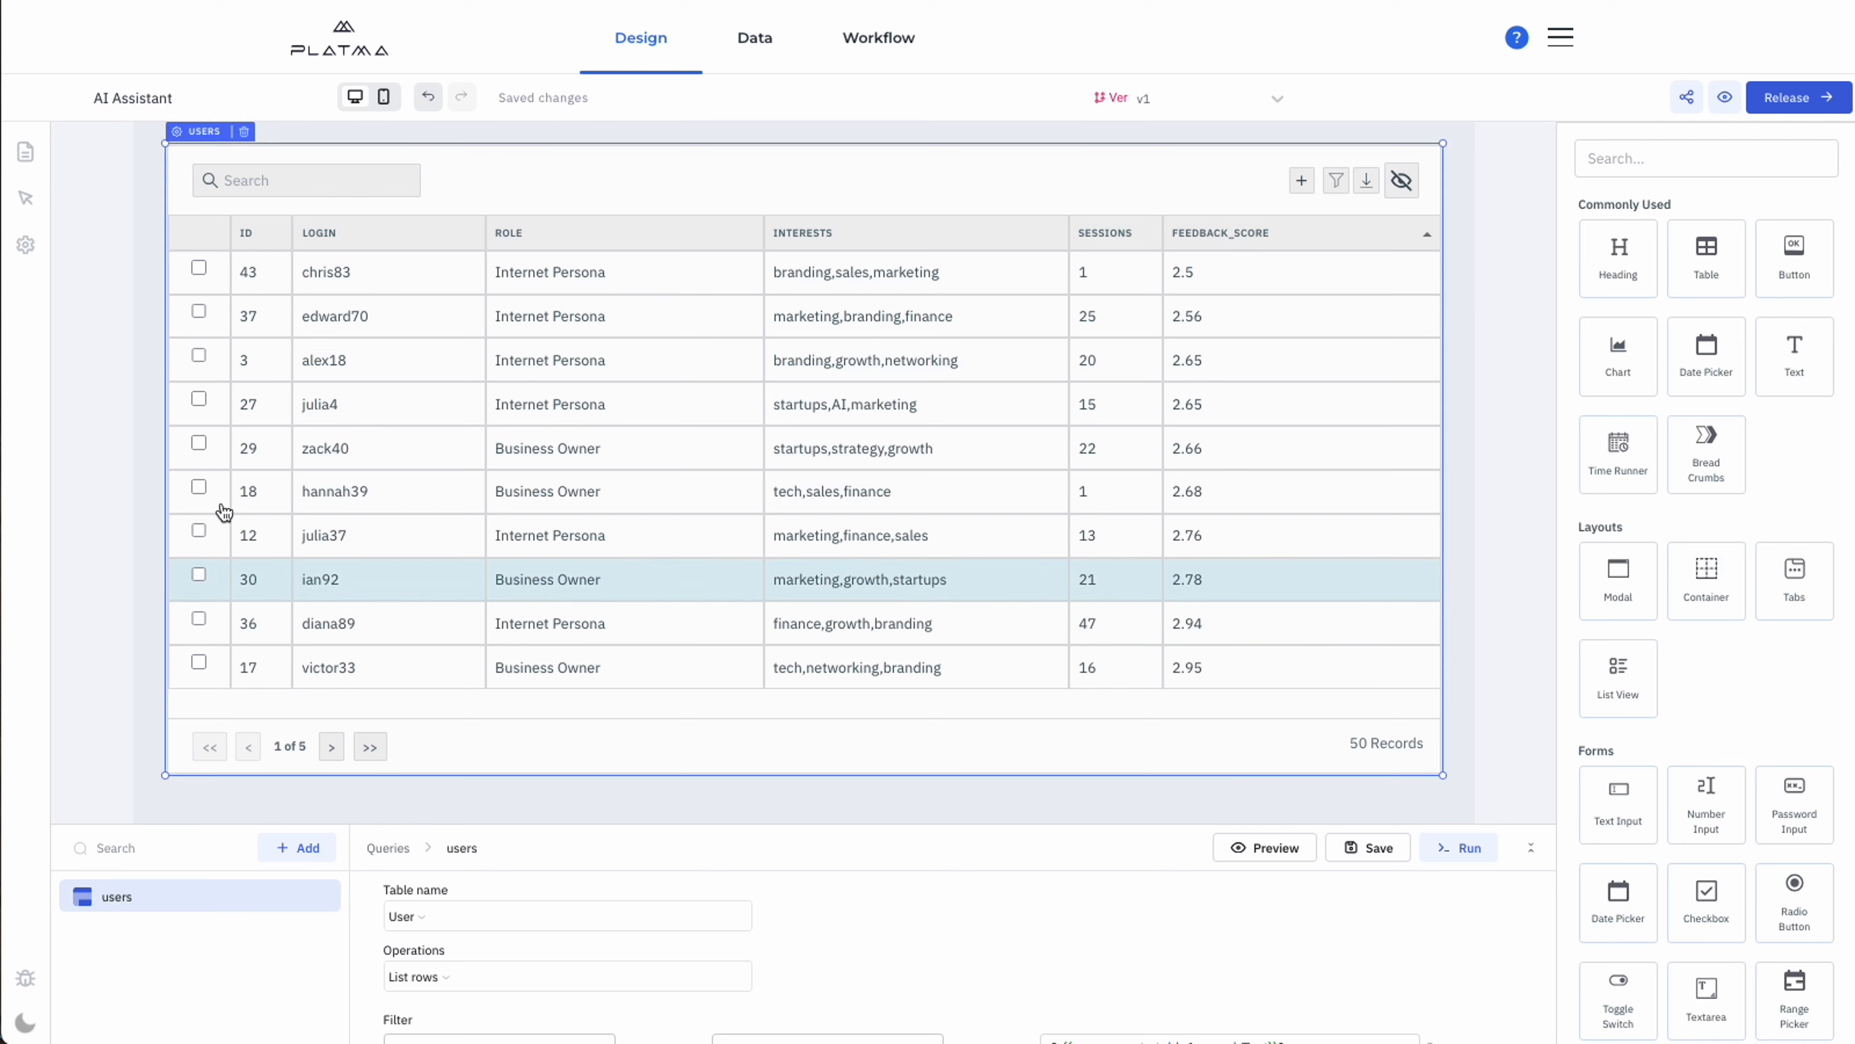
{"action": "left_click", "coordinate": [25, 152]}
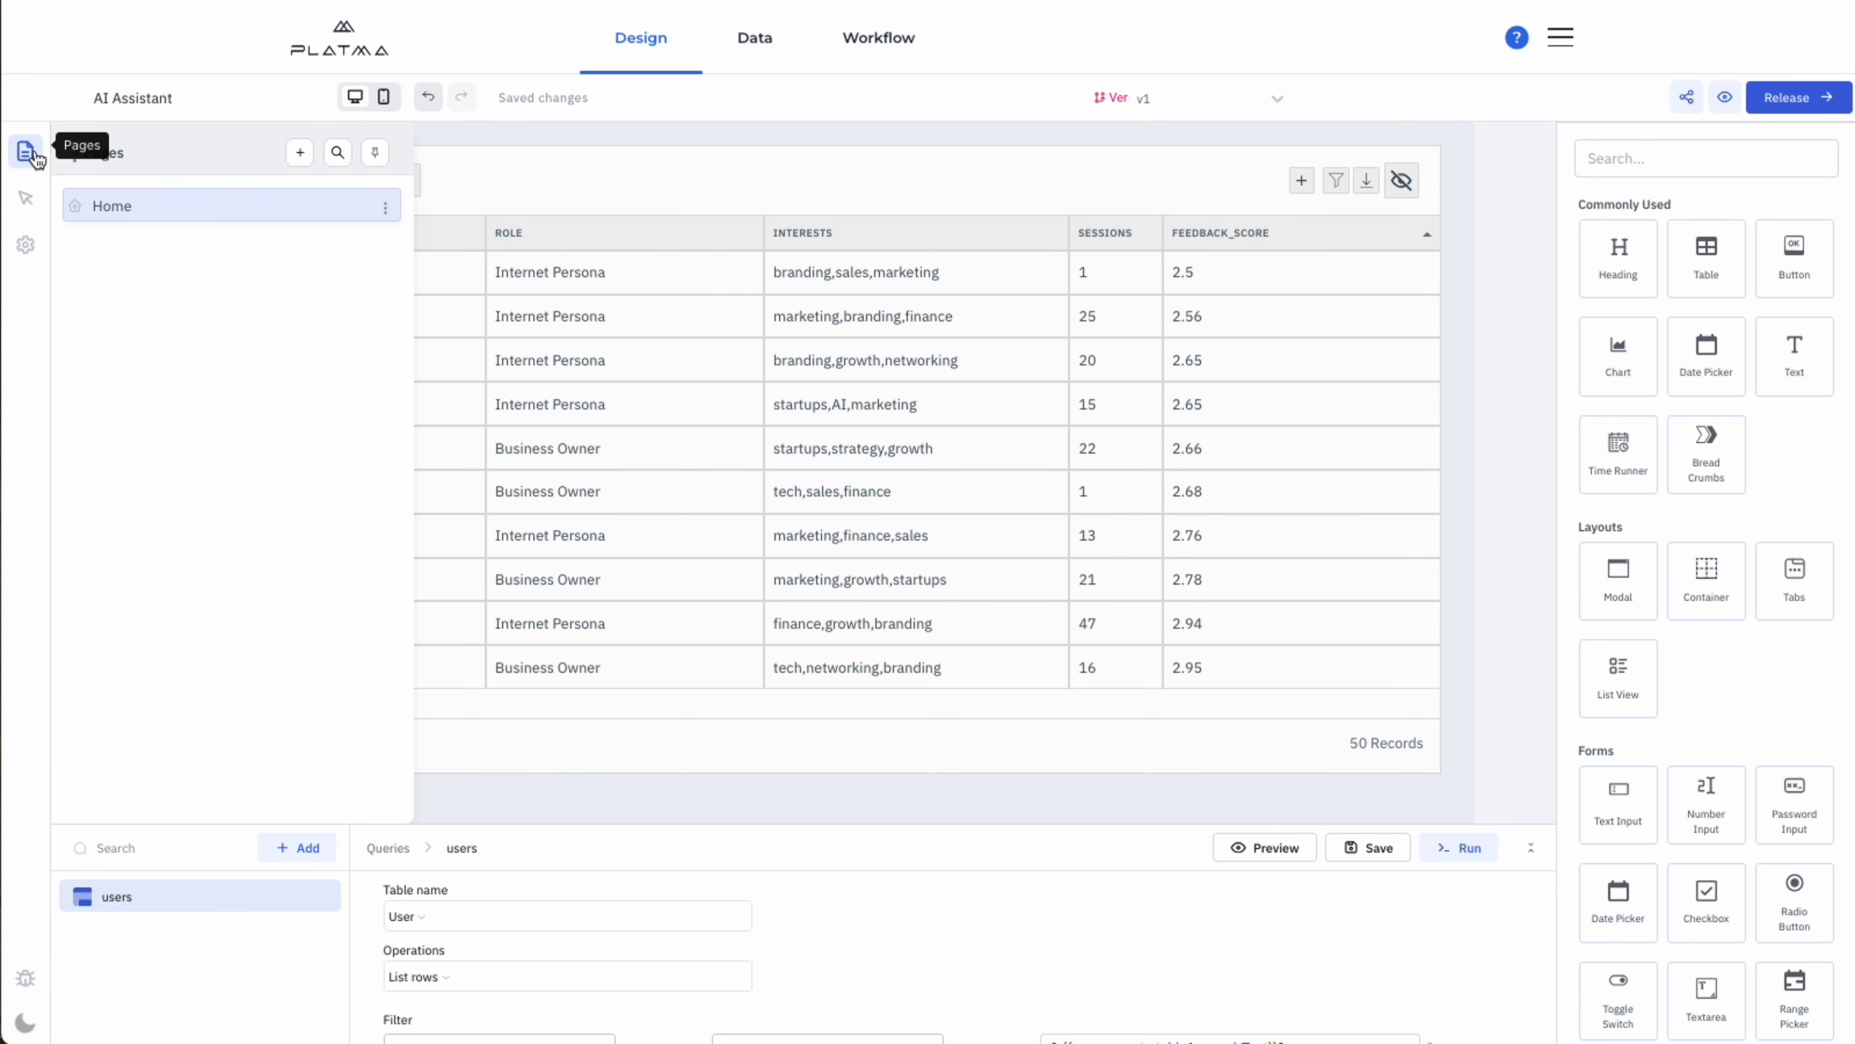
{"action": "left_click", "coordinate": [25, 152]}
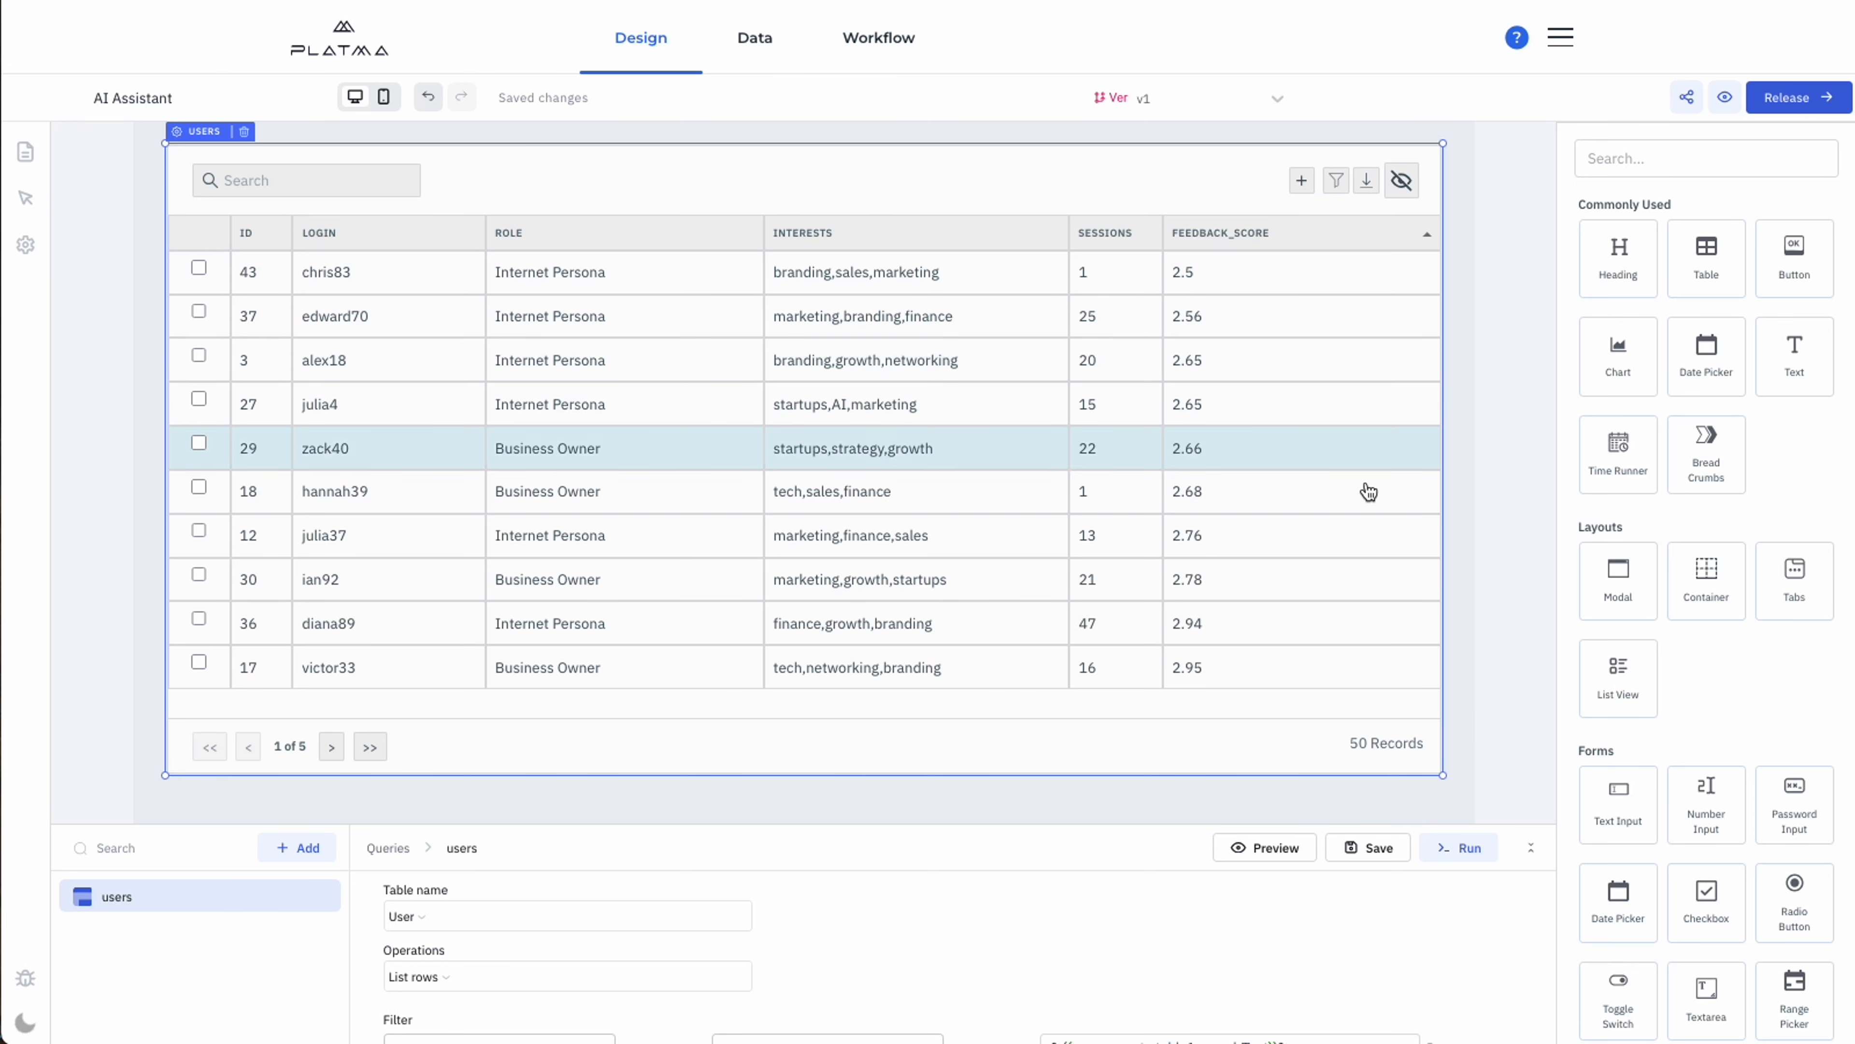
{"action": "left_click", "coordinate": [1496, 446]}
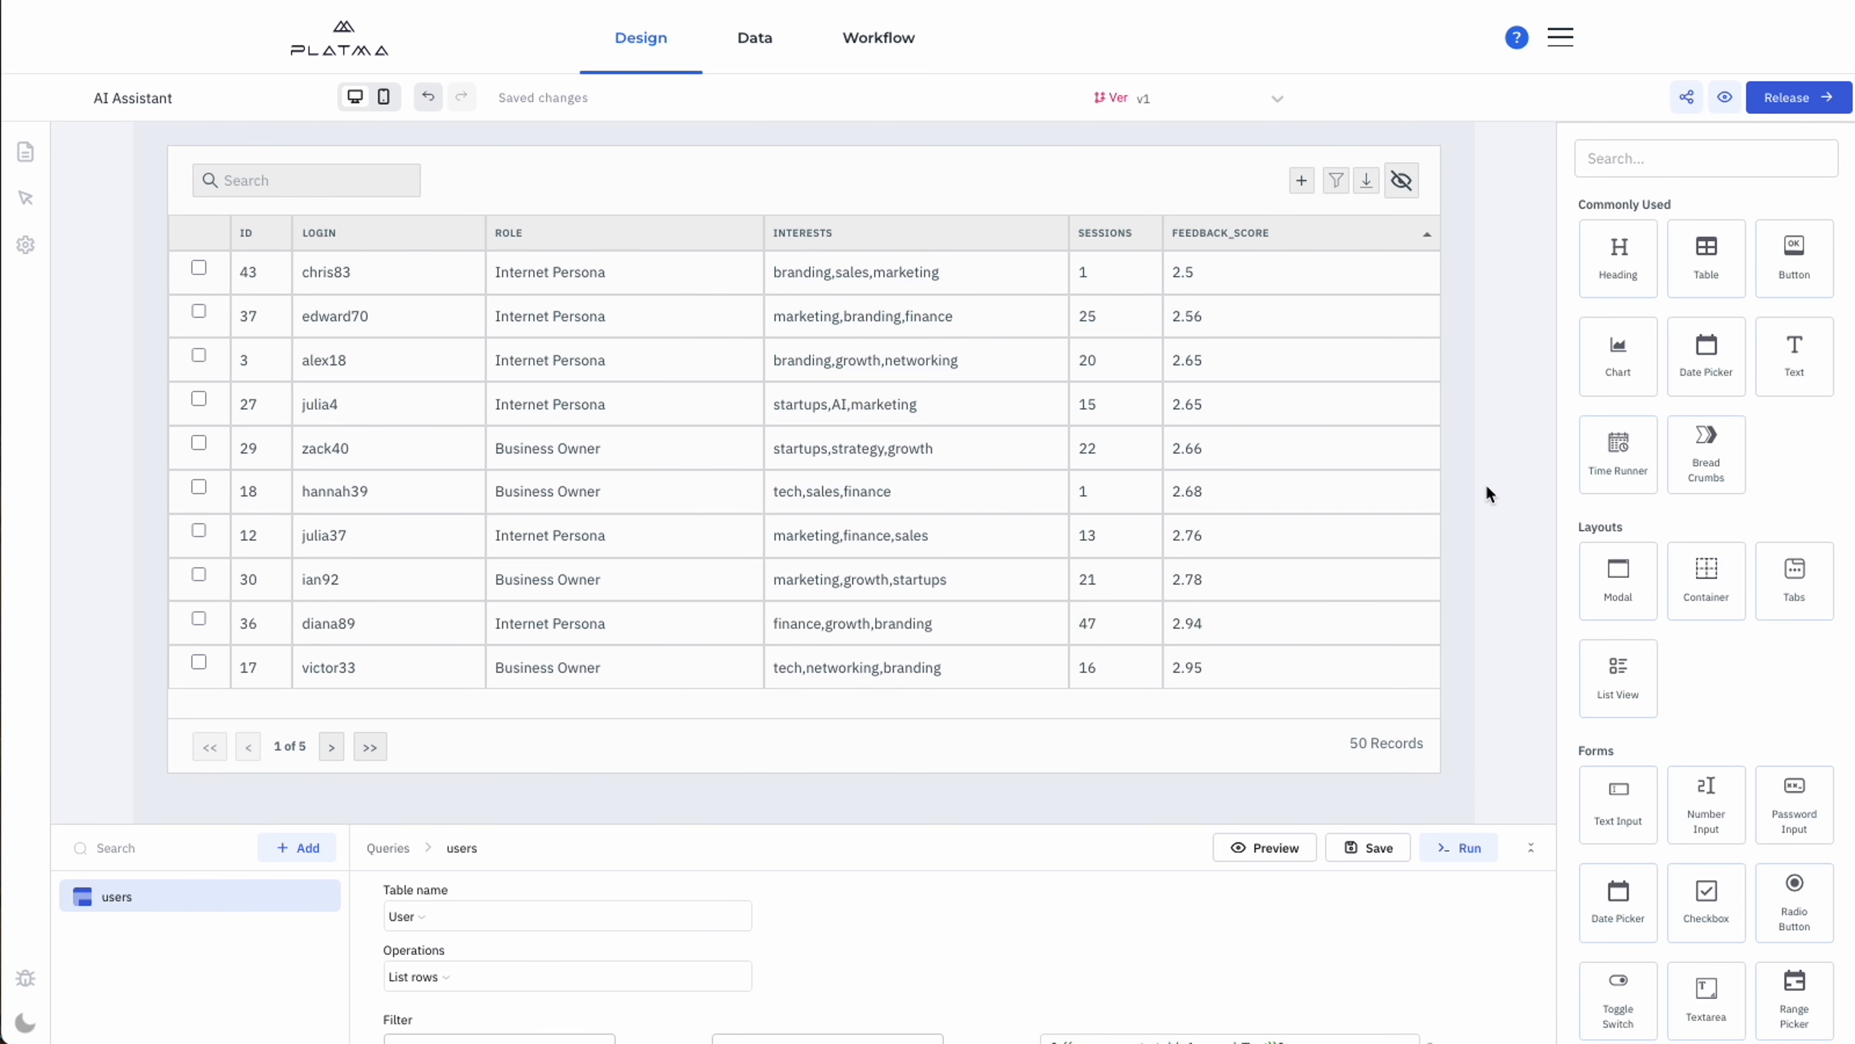
View the Dialog API flow in the Workflow section, then return to the app's Design view with nothing selected.
{"action": "left_click", "coordinate": [879, 38]}
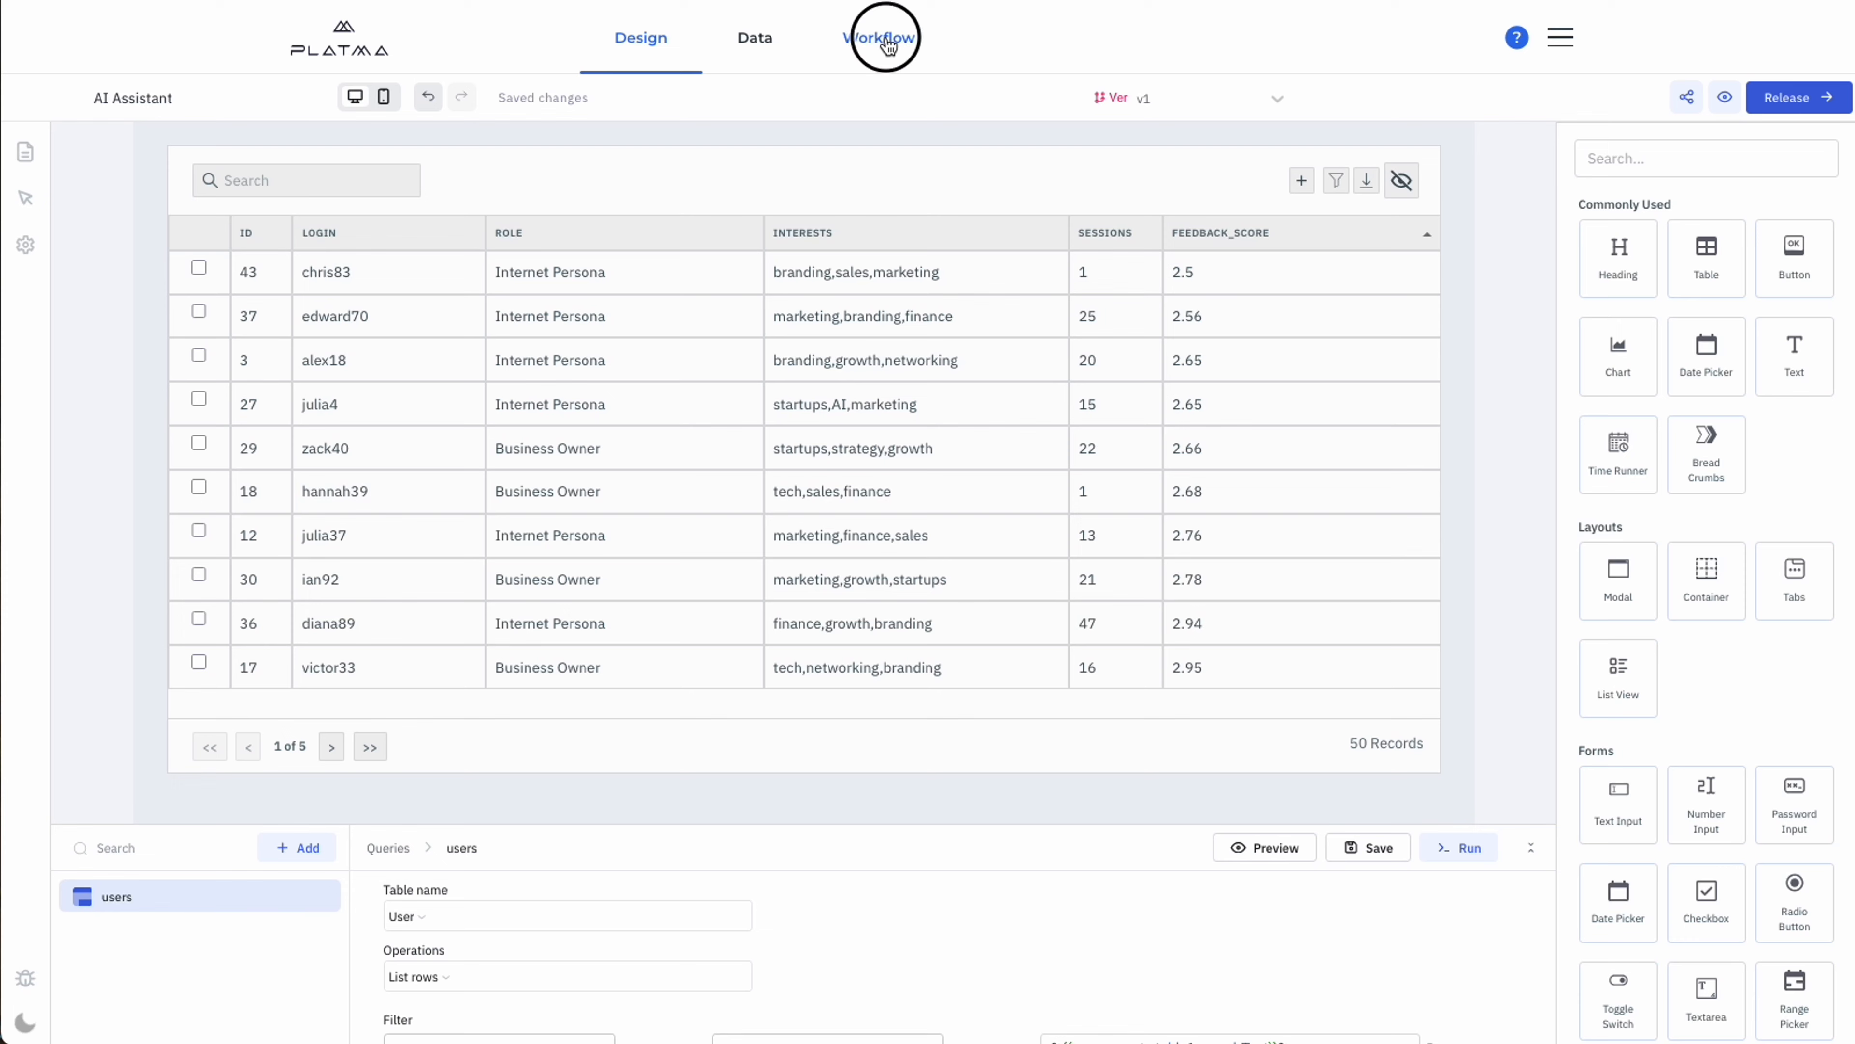
{"action": "left_click", "coordinate": [612, 139]}
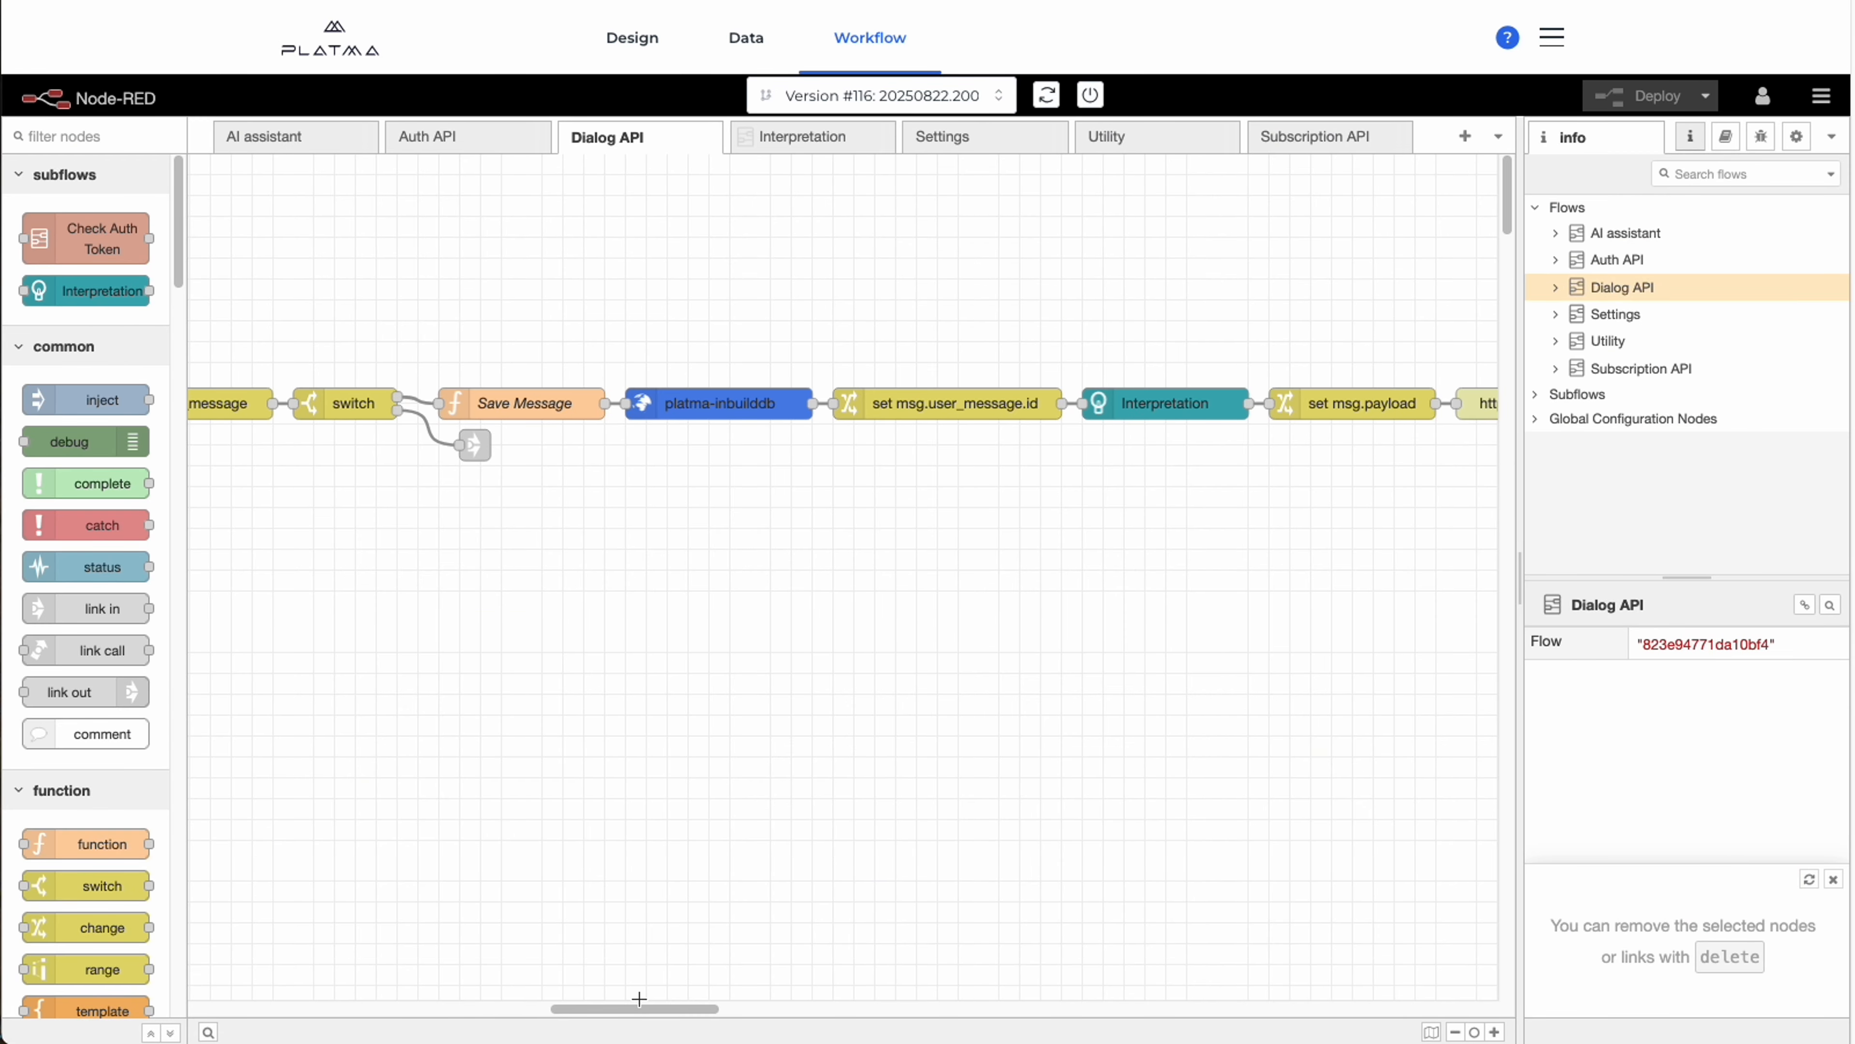
{"action": "left_click_drag", "start_coordinate": [639, 999], "coordinate": [168, 924]}
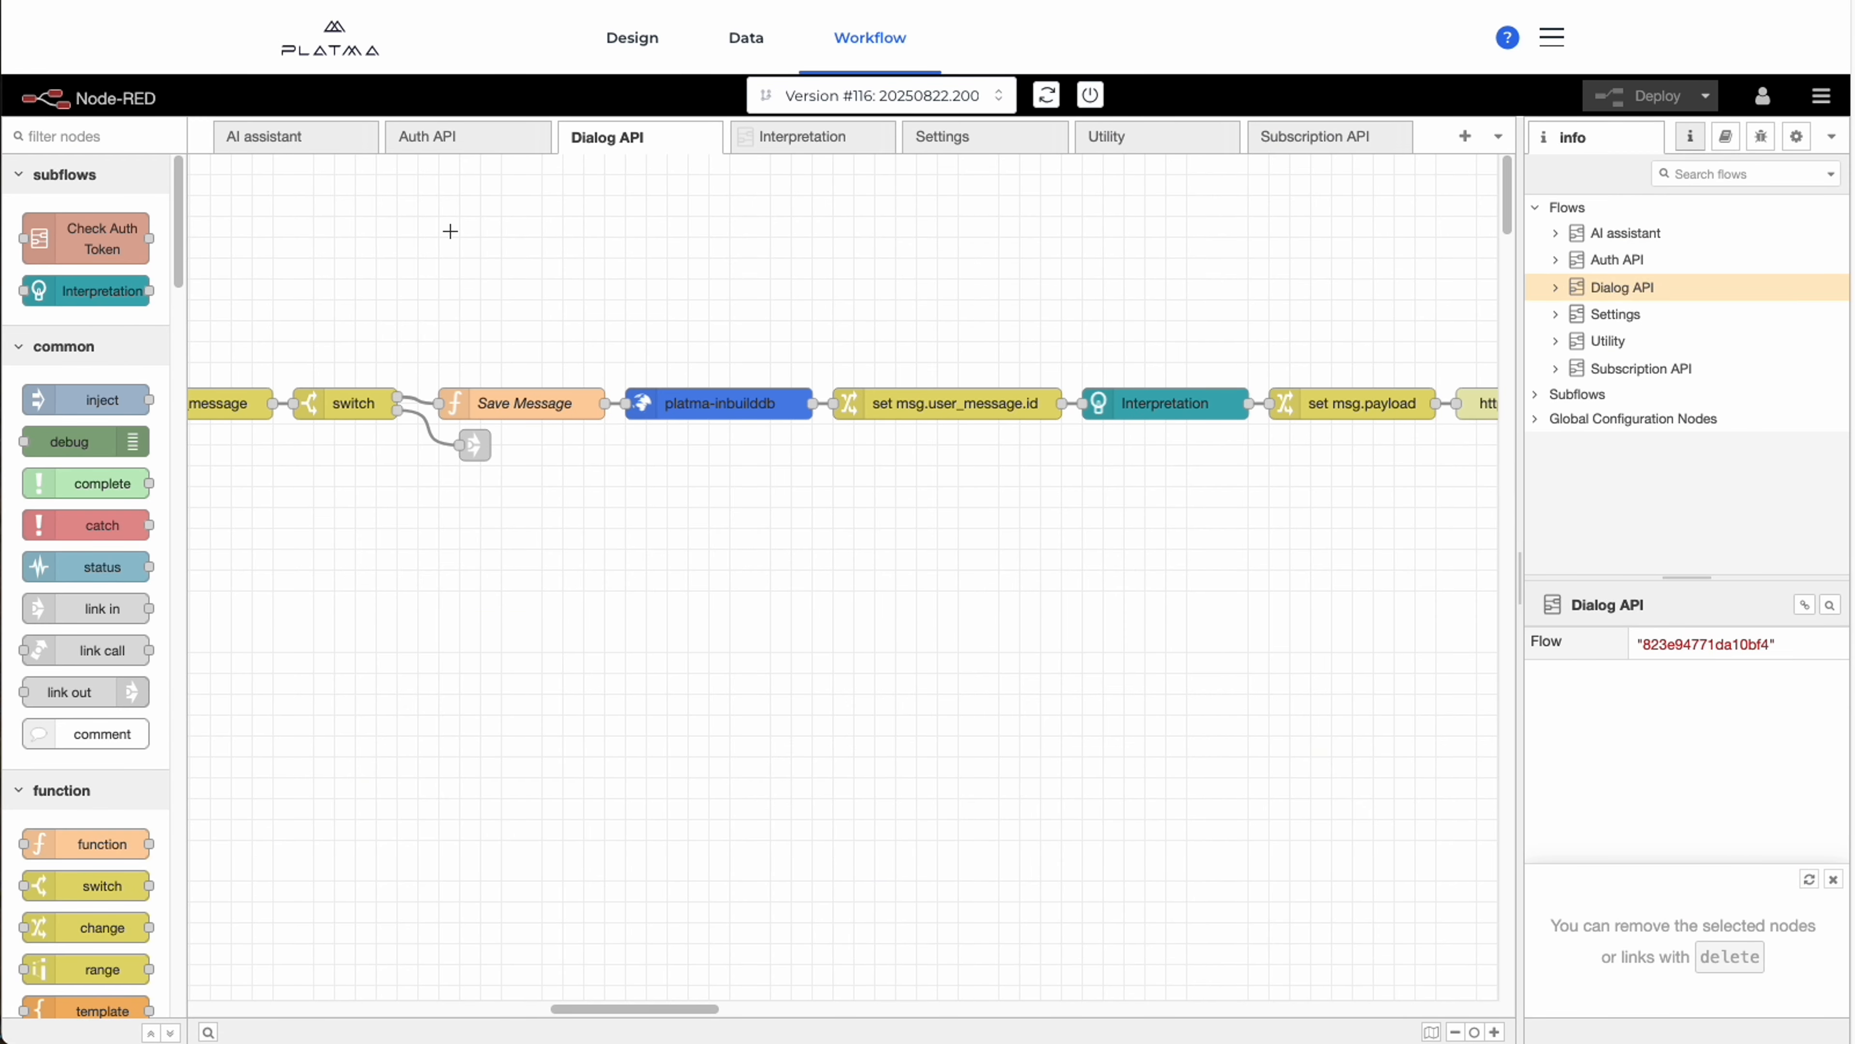
{"action": "left_click", "coordinate": [603, 57]}
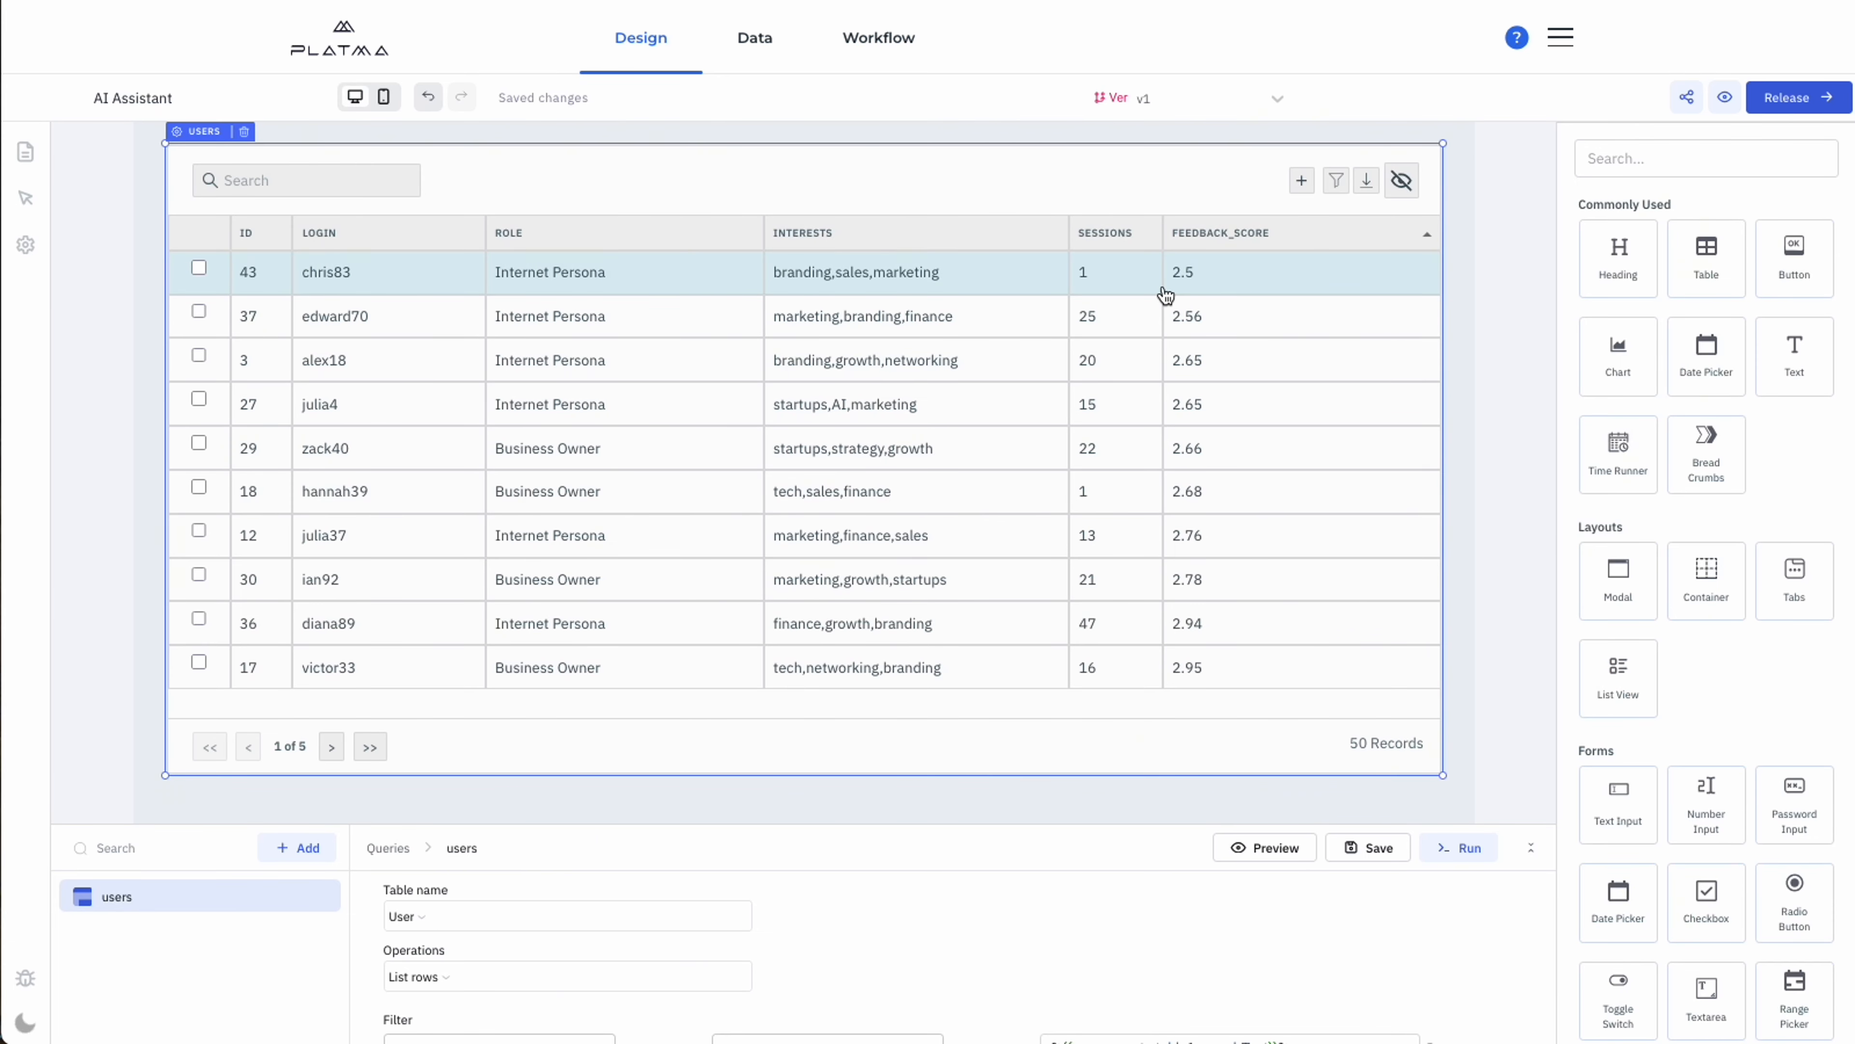
{"action": "left_click", "coordinate": [1509, 365]}
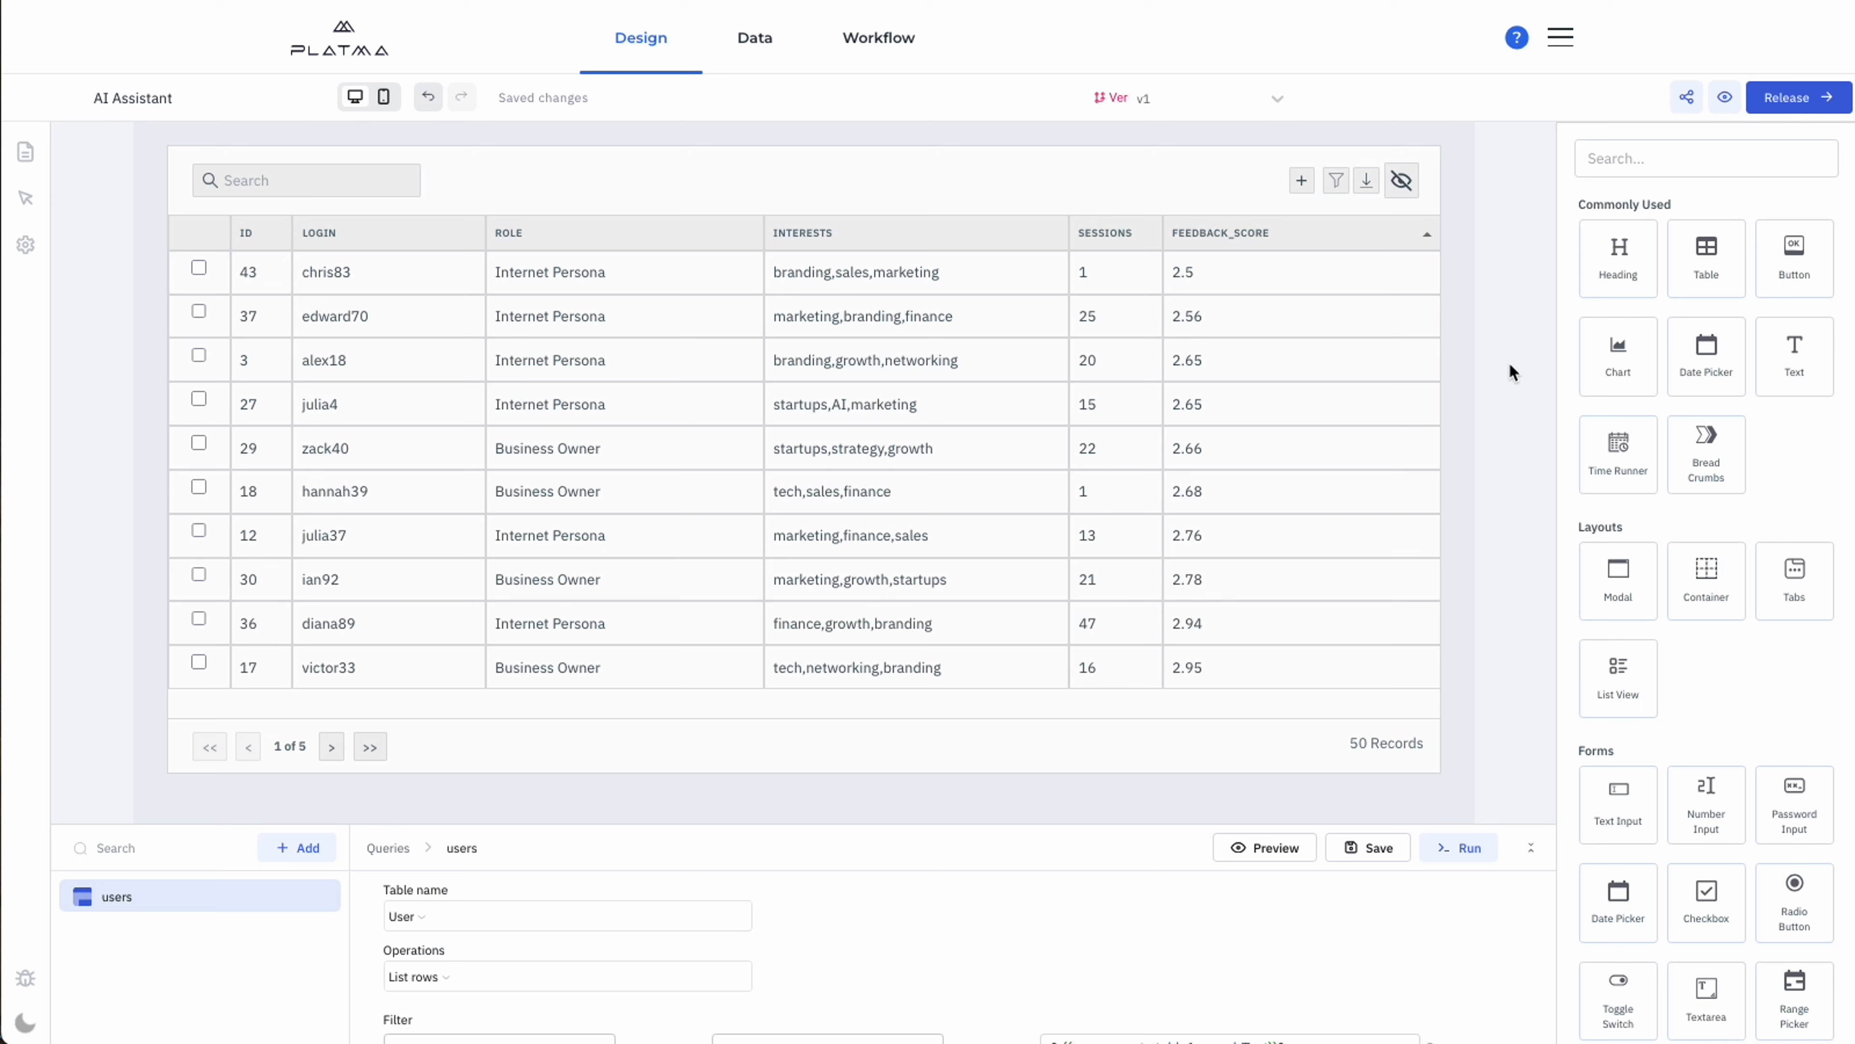